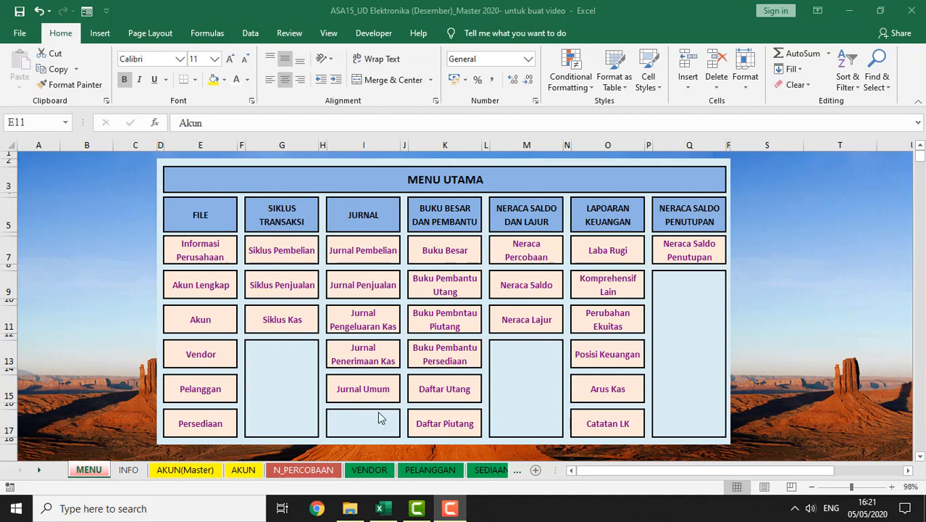
Step: Look through the pages of the FILE group, from Informasi Perusahaan to Persediaan, returning to the main menu after each
left_click(201, 257)
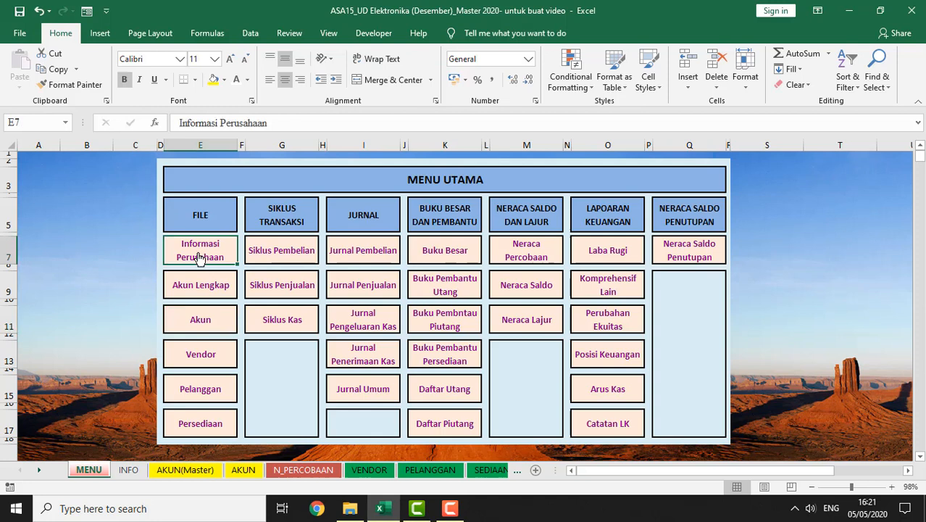
left_click(50, 205)
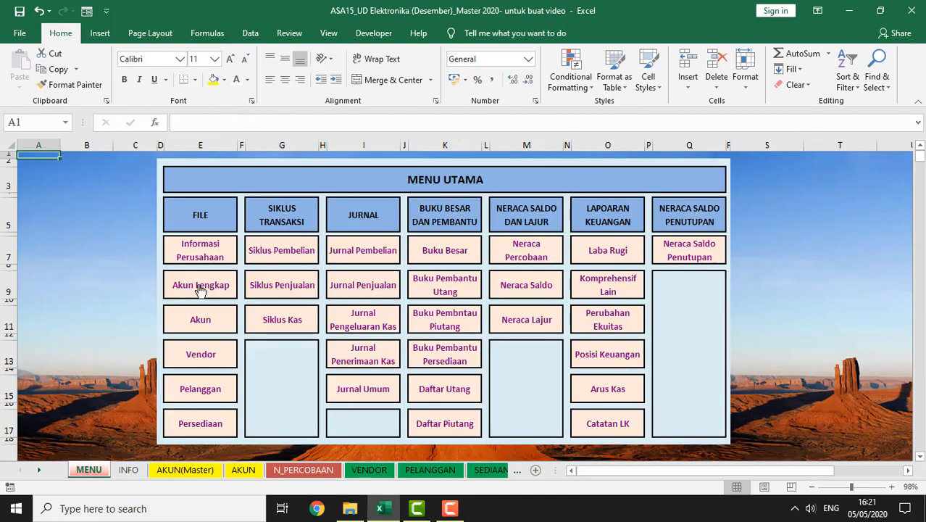
left_click(201, 320)
left_click(44, 226)
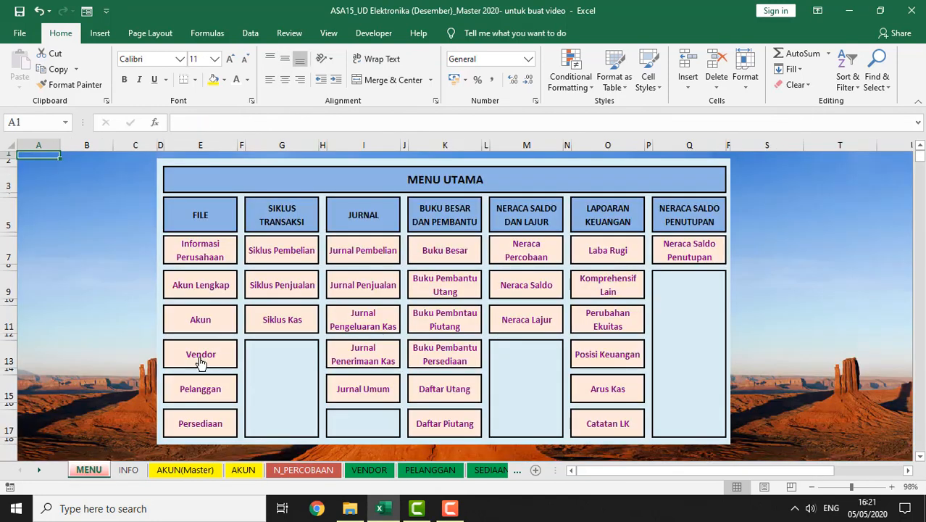
left_click(201, 362)
left_click(48, 221)
left_click(201, 397)
left_click(43, 226)
left_click(194, 430)
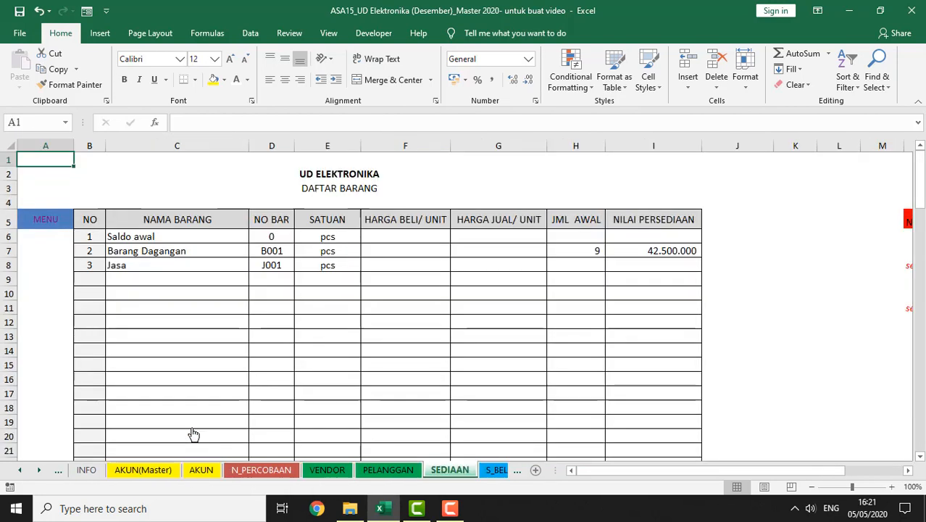
left_click(47, 223)
Step: View the Siklus Pembelian, Siklus Penjualan and Siklus Kas sheets, returning to the main menu after each
left_click(285, 255)
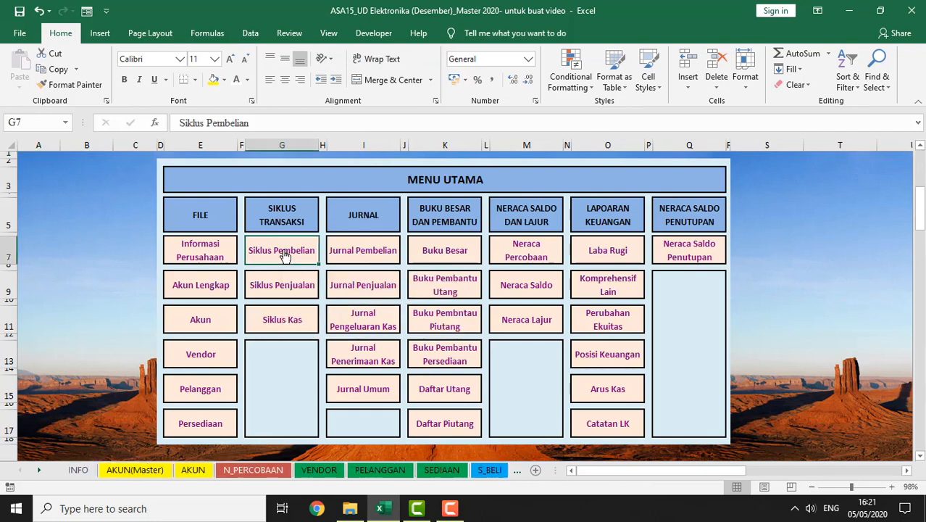
left_click(40, 225)
left_click(290, 286)
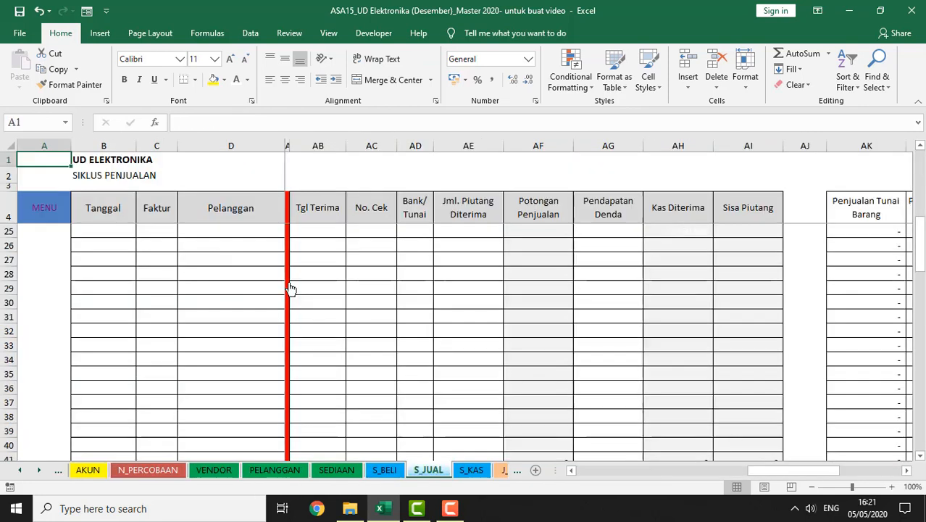
left_click(42, 223)
left_click(271, 326)
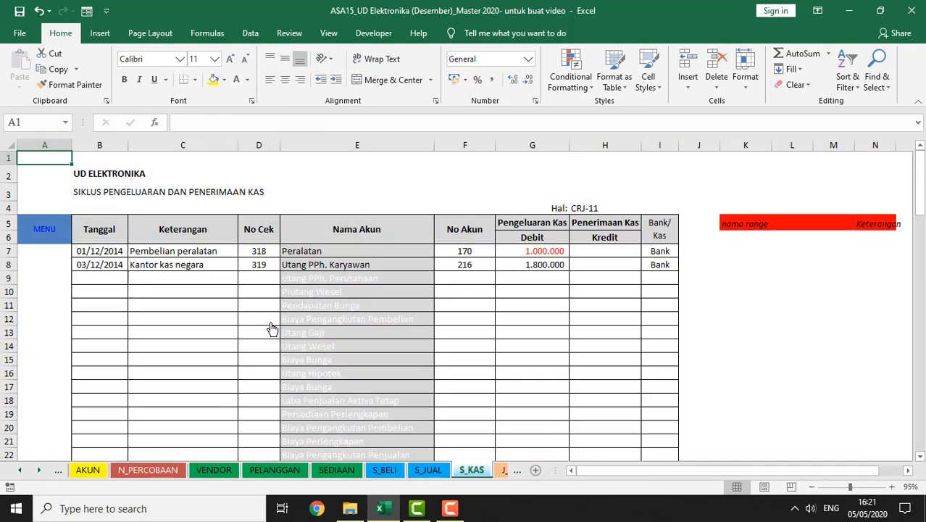
left_click(45, 235)
Step: View the five JURNAL sheets from Jurnal Pembelian to Jurnal Umum, returning to the main menu after each
left_click(358, 259)
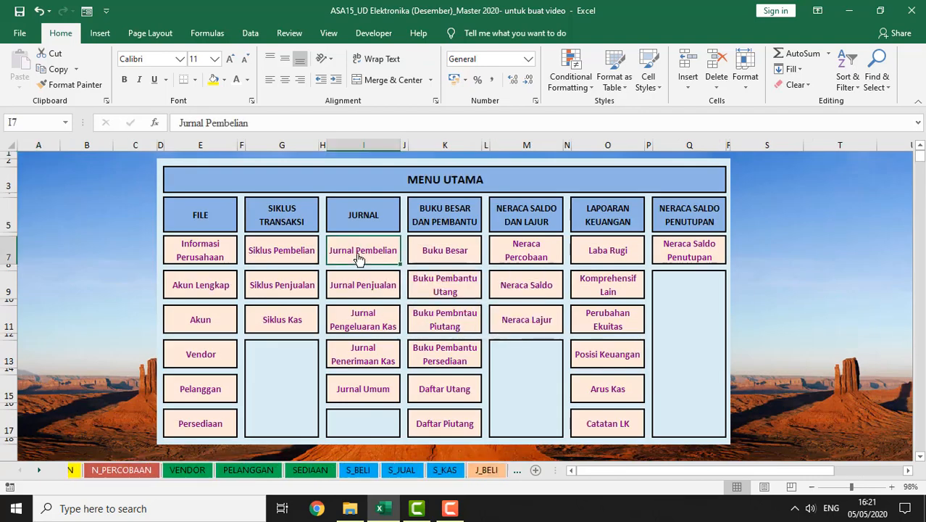
left_click(45, 233)
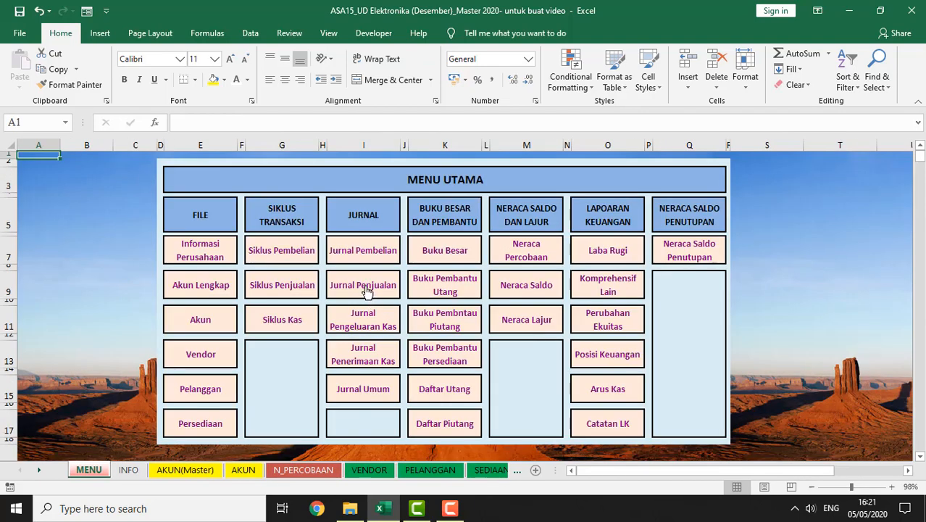
left_click(361, 290)
left_click(48, 241)
left_click(366, 330)
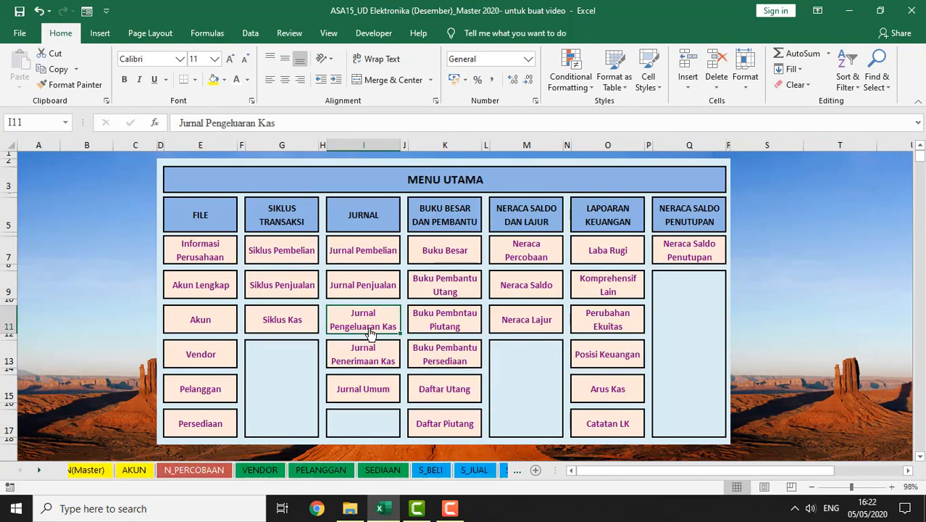
left_click(39, 230)
left_click(366, 351)
left_click(36, 197)
left_click(373, 393)
left_click(42, 174)
Step: View the six ledger sheets from Buku Besar to Daftar Piutang, returning to the main menu after each
left_click(445, 254)
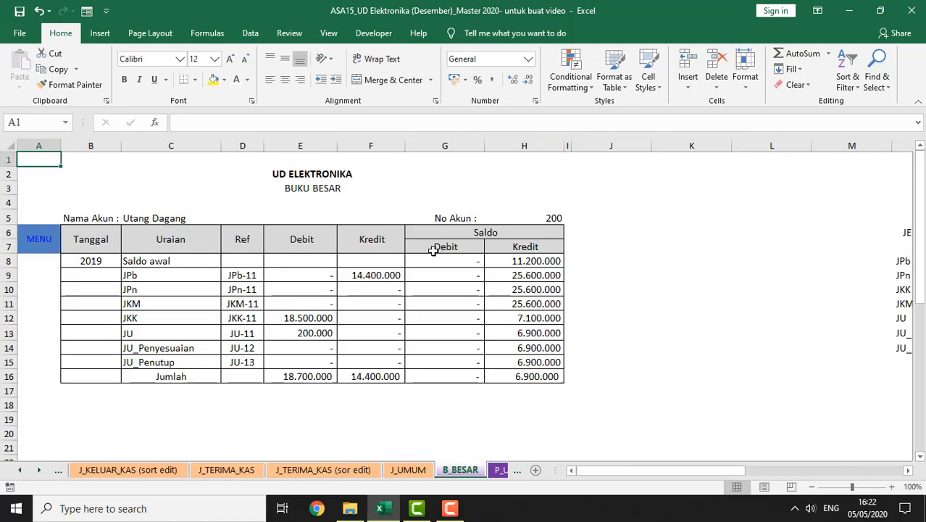
left_click(36, 240)
left_click(444, 287)
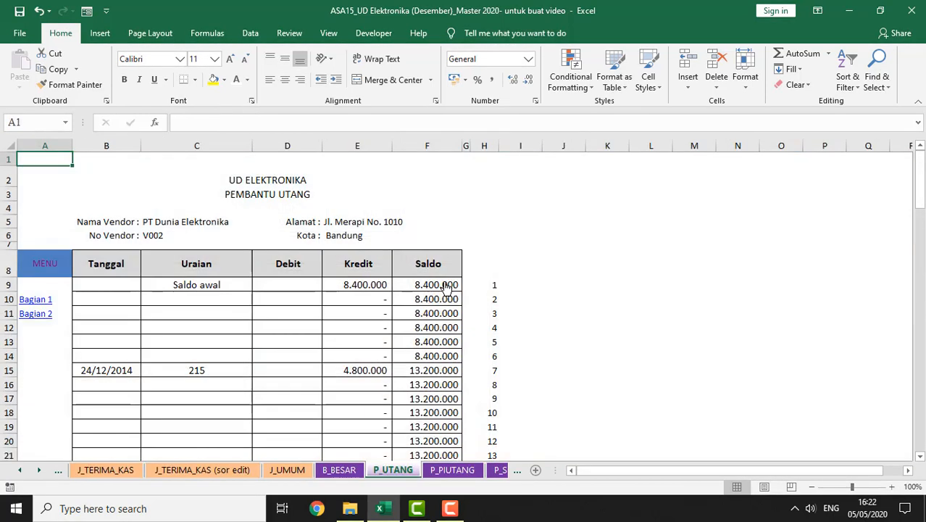
left_click(44, 270)
left_click(444, 320)
left_click(46, 255)
left_click(437, 355)
left_click(49, 225)
left_click(438, 395)
left_click(45, 232)
left_click(439, 429)
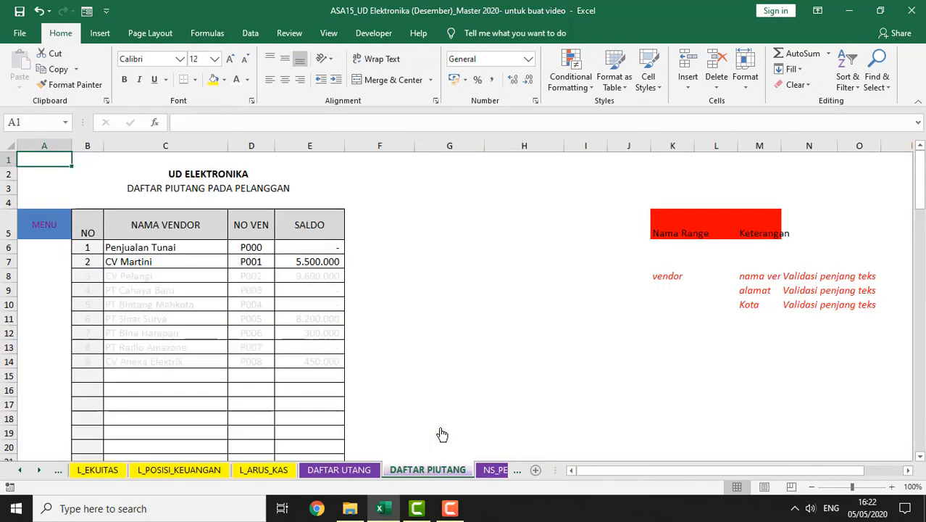
left_click(42, 232)
Step: View the Neraca Percobaan, Neraca Saldo and Neraca Lajur sheets, returning to the main menu after each
left_click(526, 261)
left_click(43, 242)
left_click(526, 285)
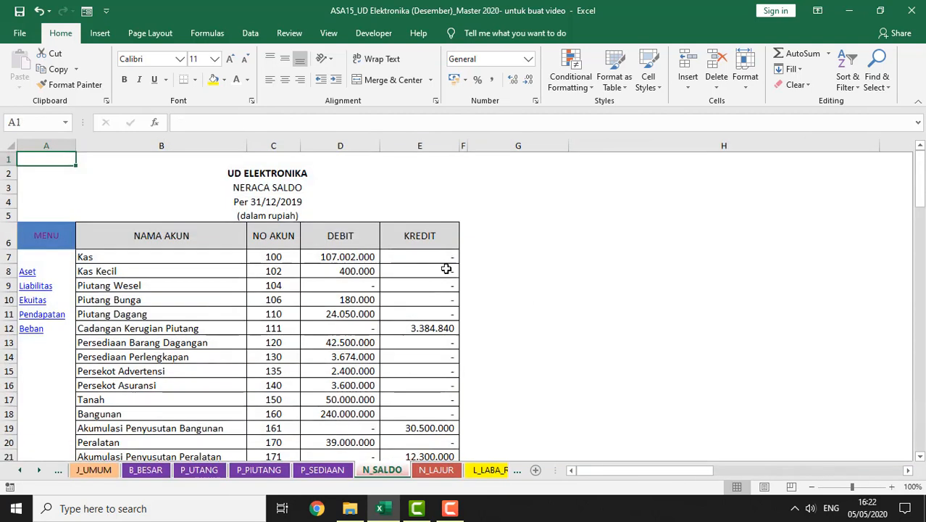
left_click(42, 242)
left_click(528, 326)
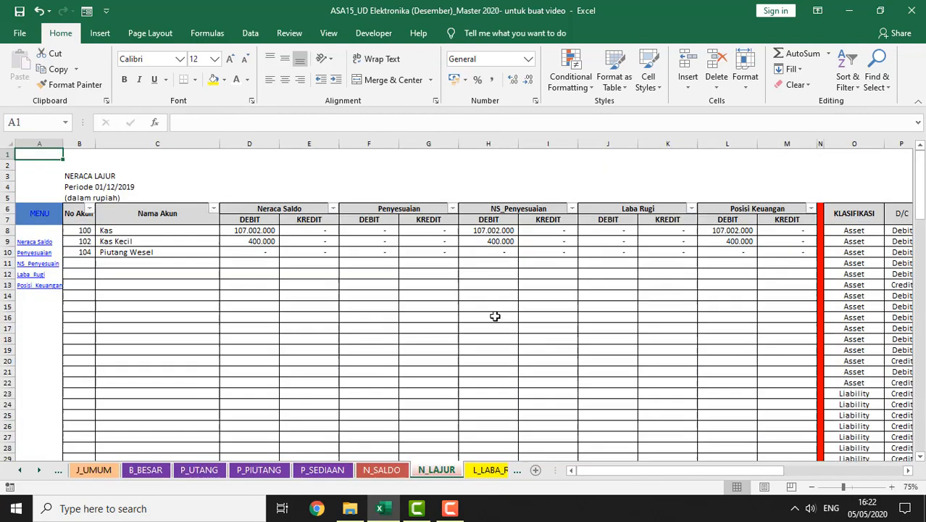
left_click(40, 217)
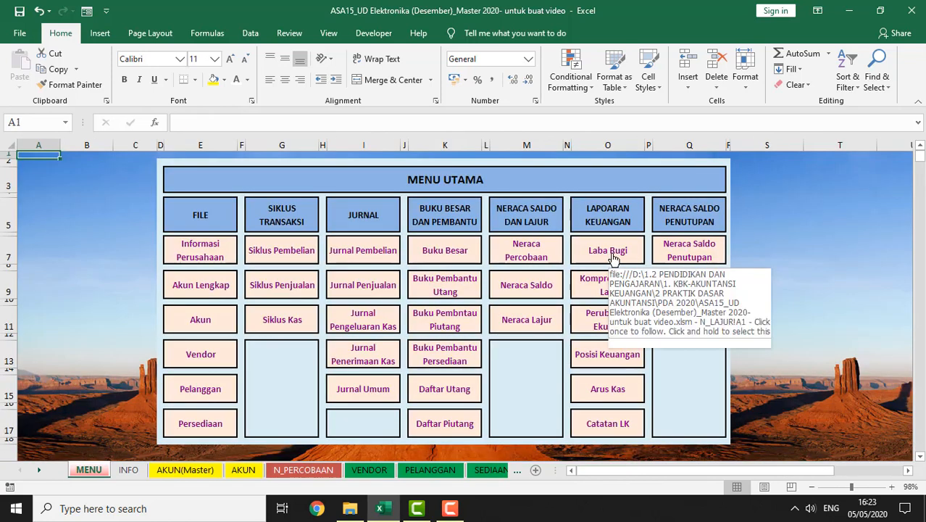
Step: View the financial reports from Laba Rugi to Catatan LK, plus Neraca Saldo Penutupan, returning to the main menu after each
left_click(611, 258)
left_click(47, 245)
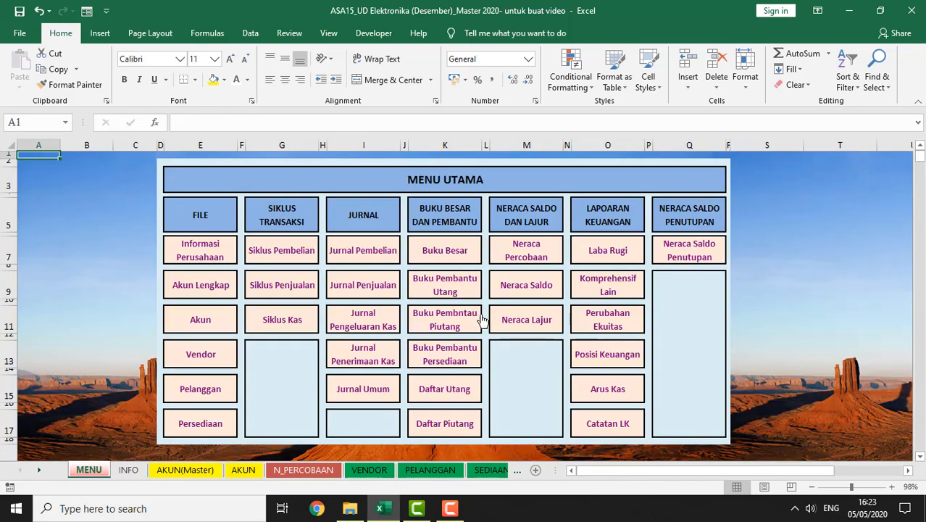
left_click(613, 288)
left_click(46, 243)
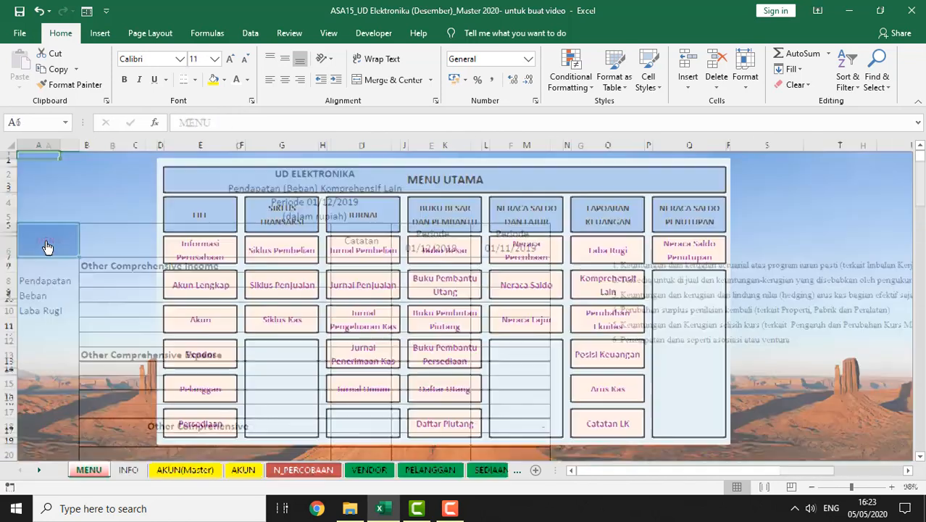
left_click(611, 331)
left_click(39, 225)
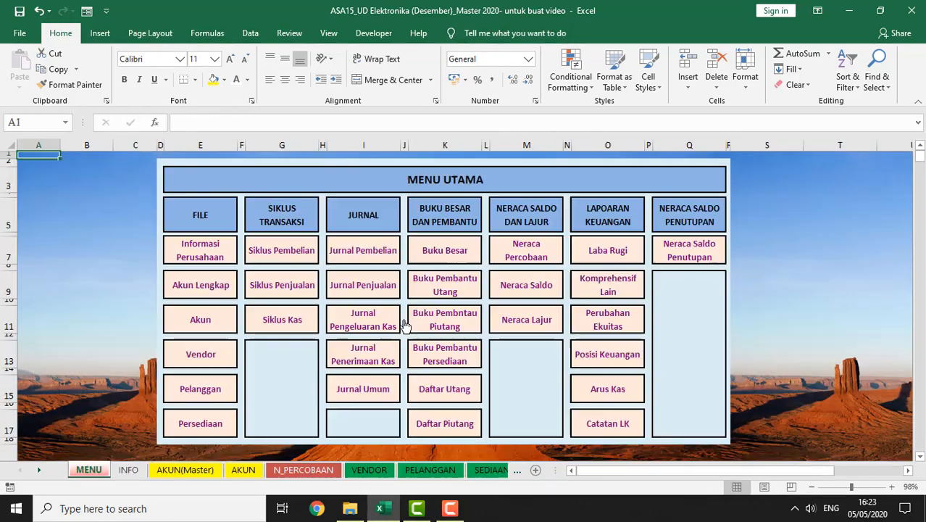
left_click(603, 366)
left_click(47, 247)
left_click(608, 397)
left_click(609, 397)
left_click(45, 241)
left_click(595, 424)
left_click(39, 209)
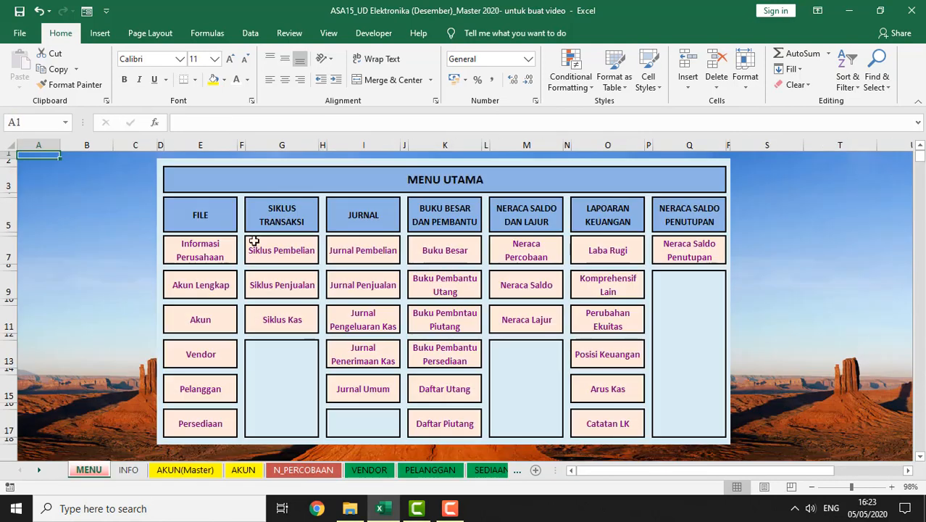
left_click(693, 263)
left_click(47, 245)
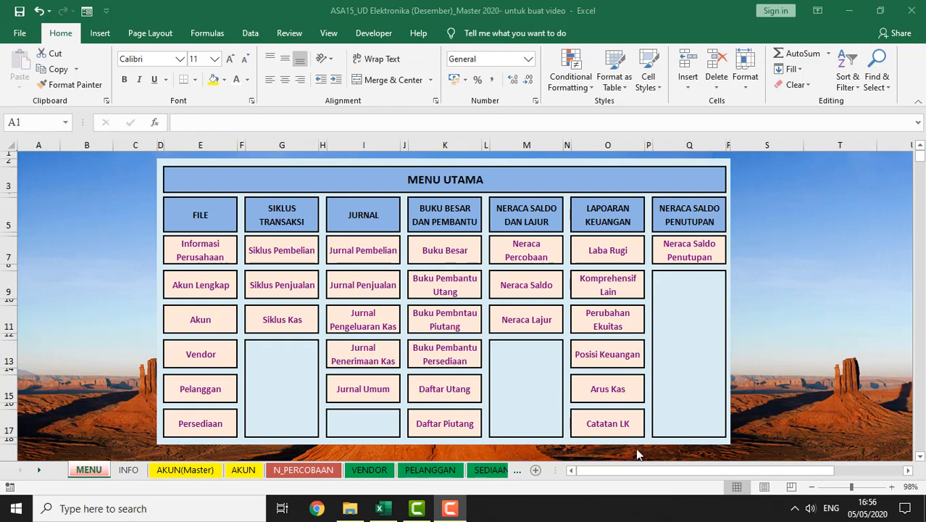
Step: Open the Siklus Pembelian sheet and examine row 7 from the Tanggal column past the Sisa Utang column
left_click(289, 257)
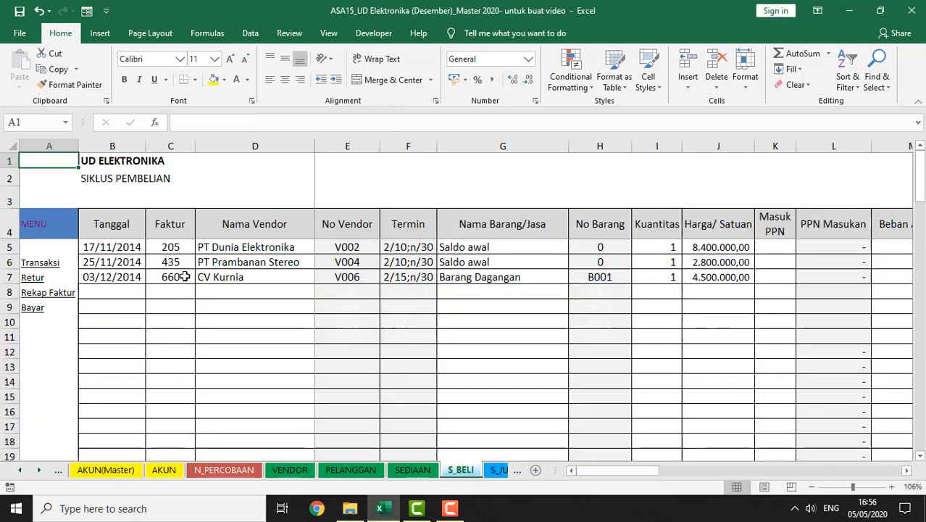
left_click(97, 278)
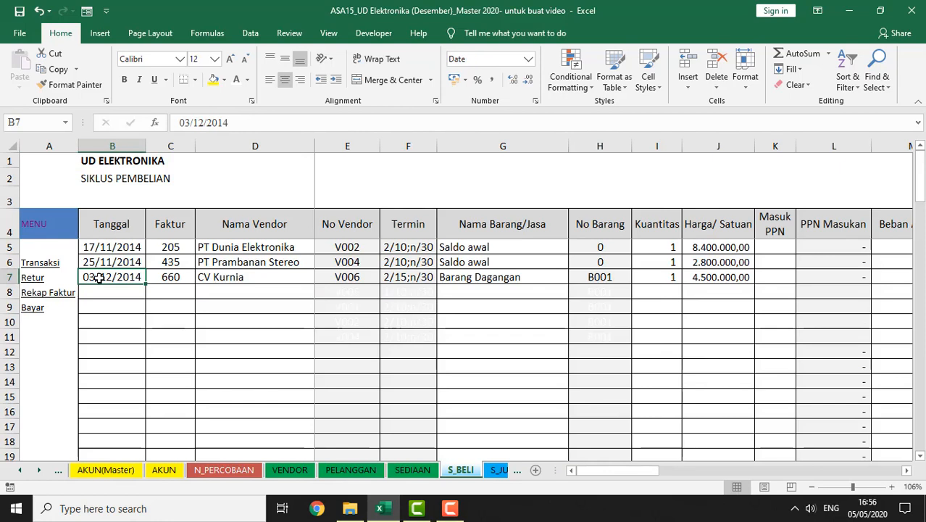
key("Right")
key("Right")
key("Right")
key("Right")
key("Right")
key("Right")
key("Right")
key("Right")
key("Right")
key("Right")
key("Right")
key("Right")
key("Right")
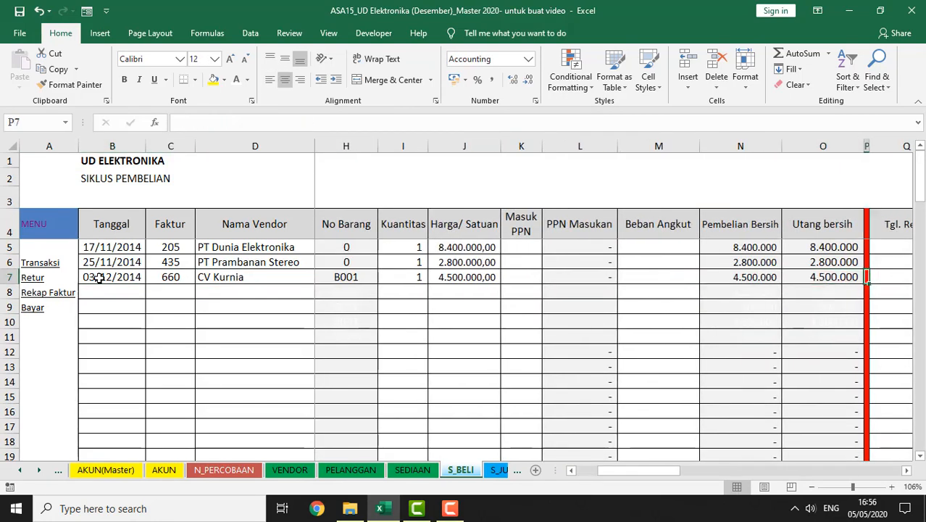
key("Right")
key("Right")
key("Right")
key("Right")
key("Right")
key("Right")
key("Right")
key("Right")
key("Right")
key("Right")
key("Right")
key("Right")
key("Right")
key("Right")
key("Right")
key("Right")
key("Right")
key("Right")
key("Right")
key("Right")
key("Right")
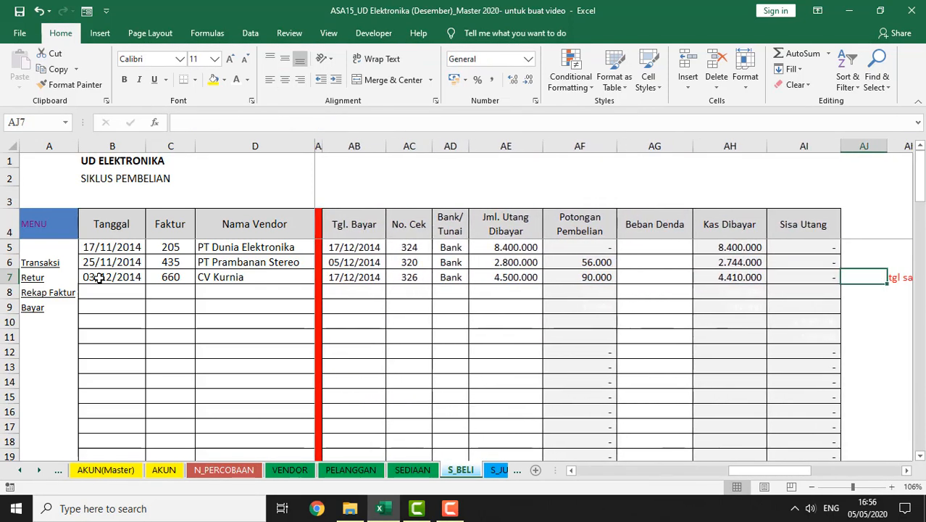
Step: Review row 7 of the purchase cycle backwards to its start, ending on the Nama Vendor cell D7
key("Left")
key("Left")
key("Left")
key("Left")
key("Left")
key("Left")
key("Left")
key("Left")
key("Left")
key("Left")
key("Left")
key("Left")
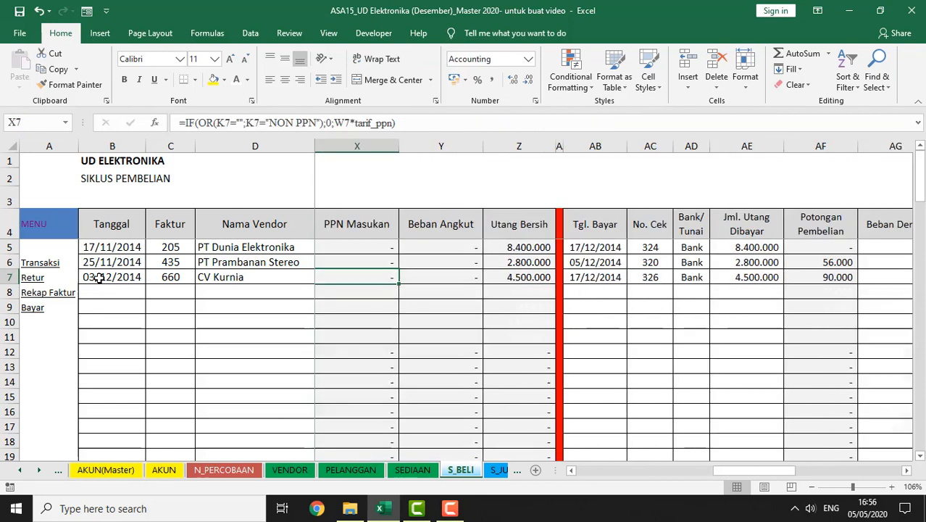
key("Left")
key("Left")
key("Left")
key("Left")
key("Left")
key("Left")
key("Left")
key("Left")
key("Left")
key("Left")
key("Left")
key("Left")
key("Left")
key("Left")
key("Left")
key("Left")
key("Left")
key("Left")
key("Left")
key("Left")
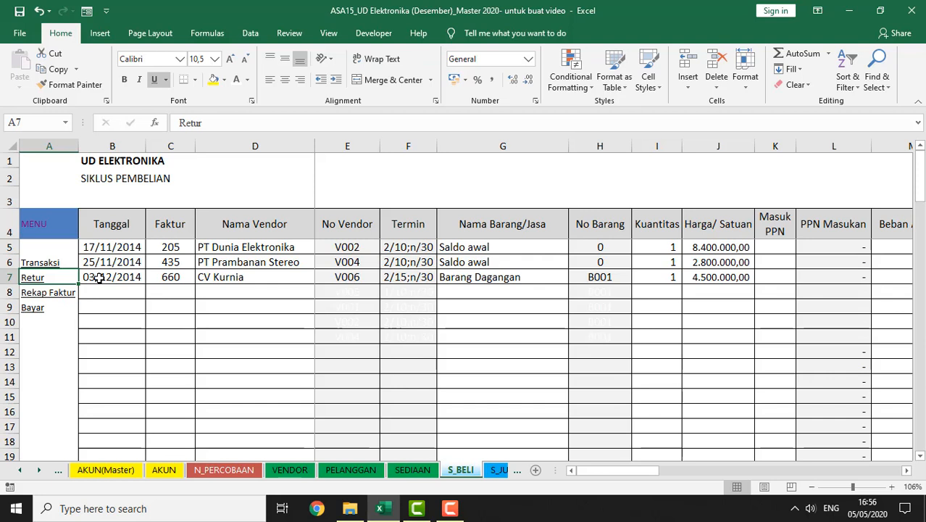
key("Right")
key("Right")
key("Right")
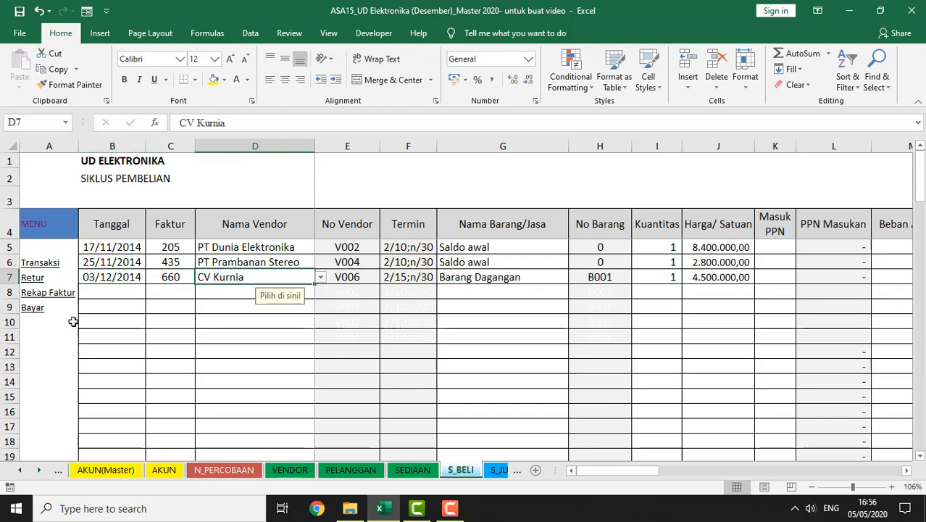
Step: Go to the Transaksi section of the purchase cycle and examine row 5 from Tanggal through Harga/Satuan, including the vendor and item lookup formulas
left_click(40, 268)
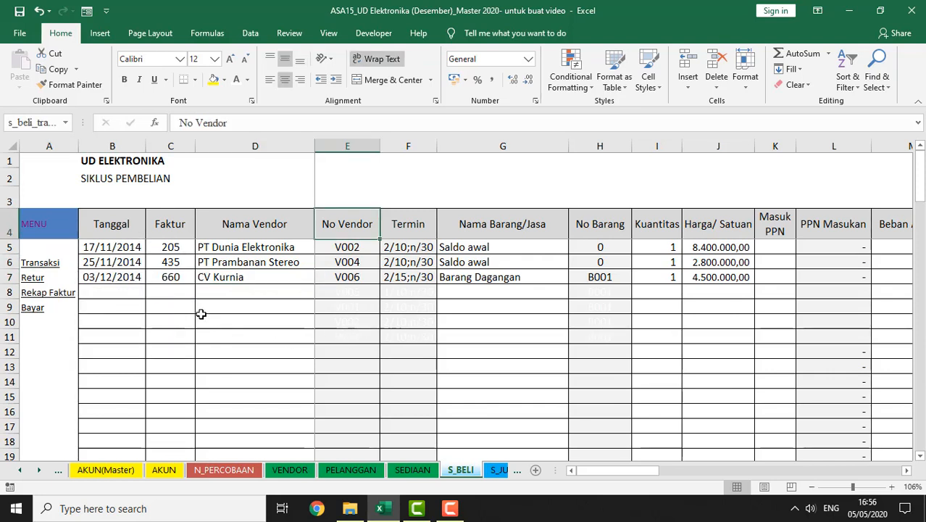
left_click(121, 246)
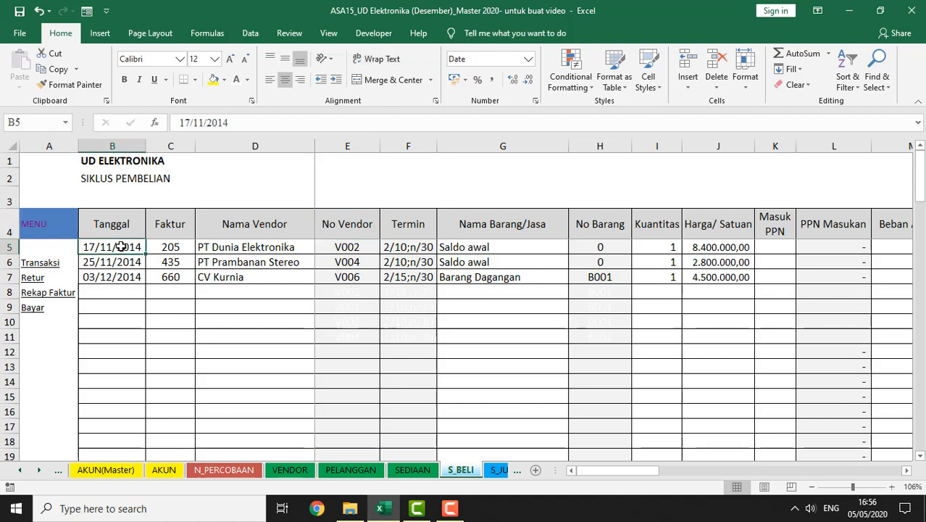
key("Right")
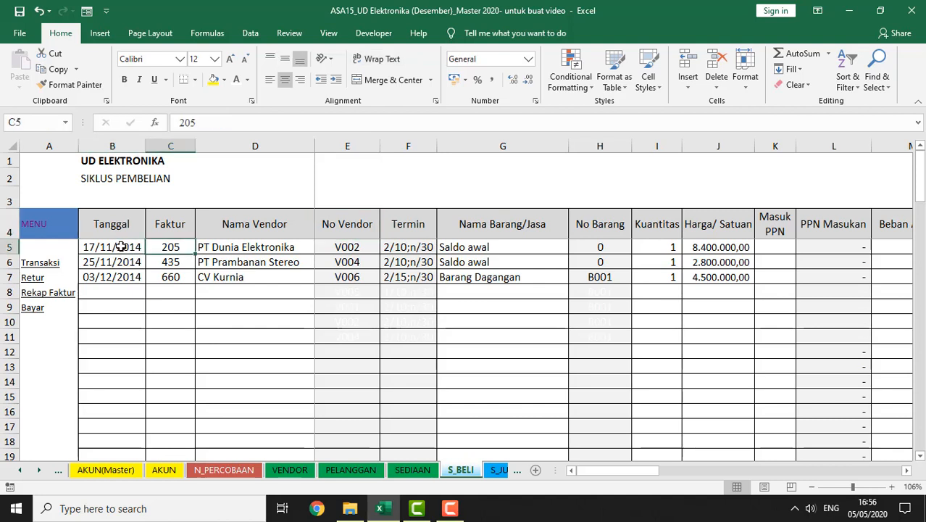
key("Right")
key("Right")
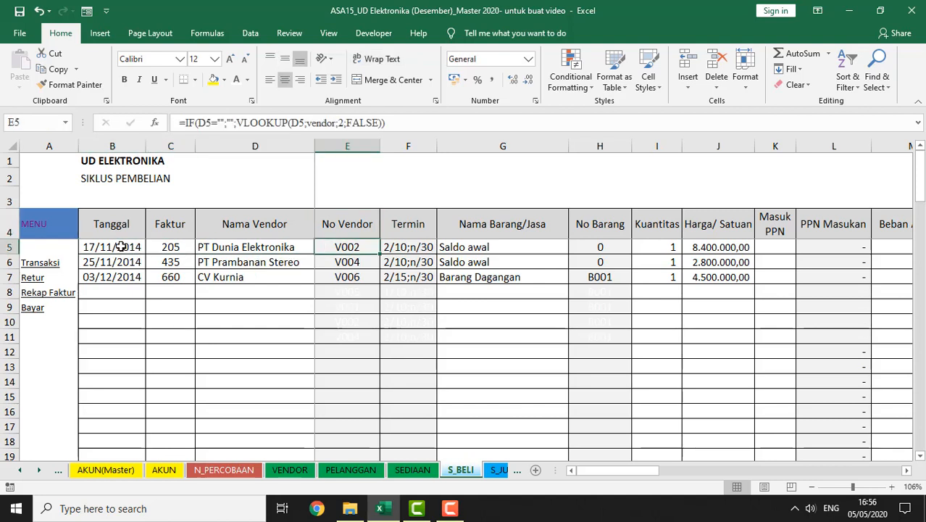
key("Right")
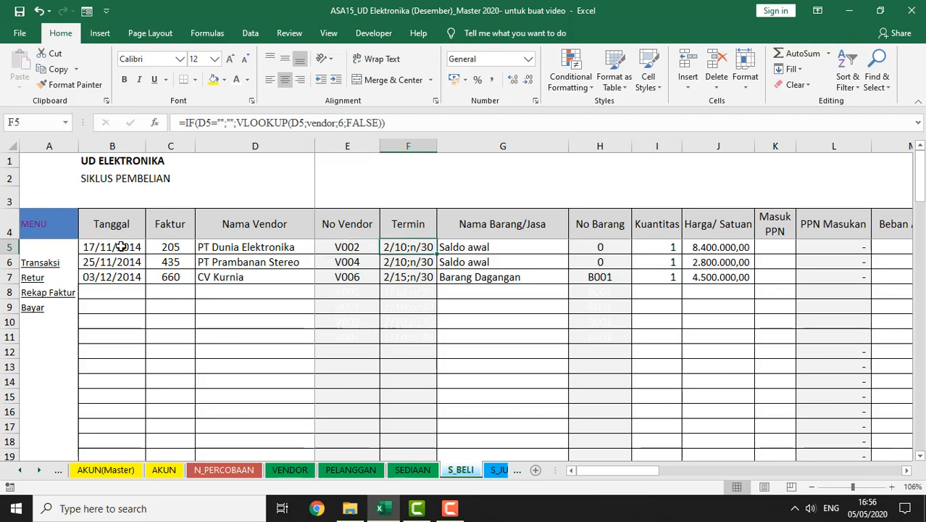
key("Right")
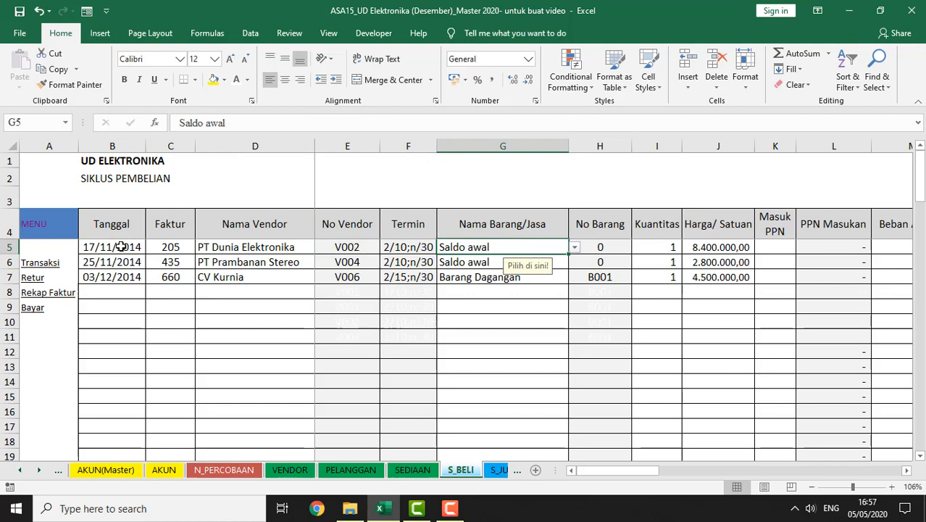
key("Right")
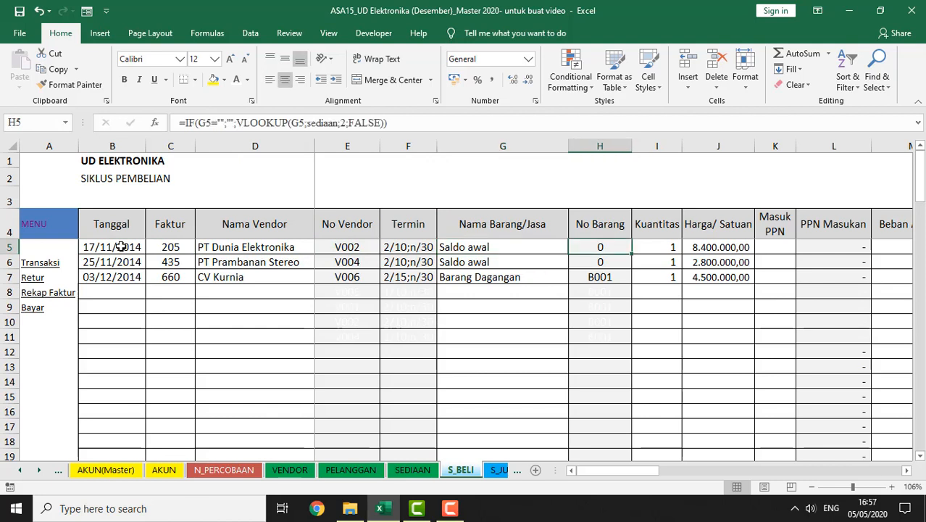
key("Right")
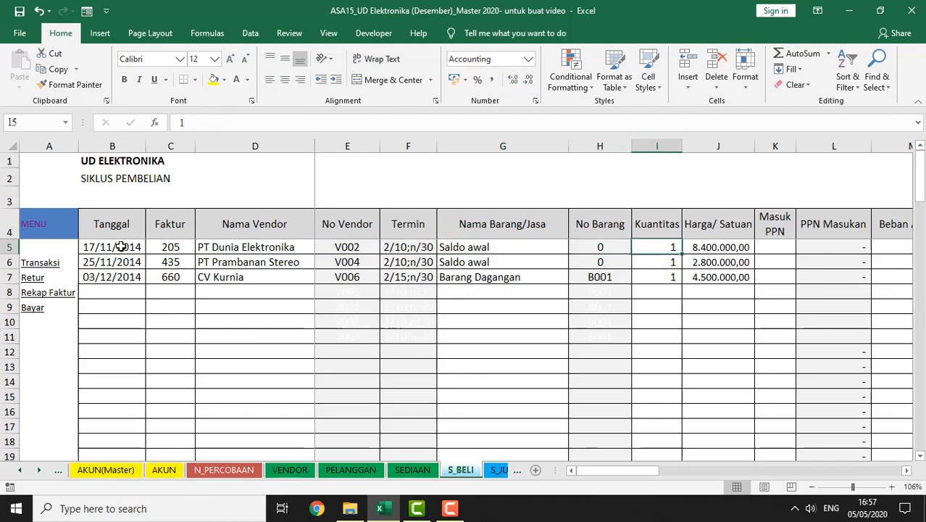
key("Right")
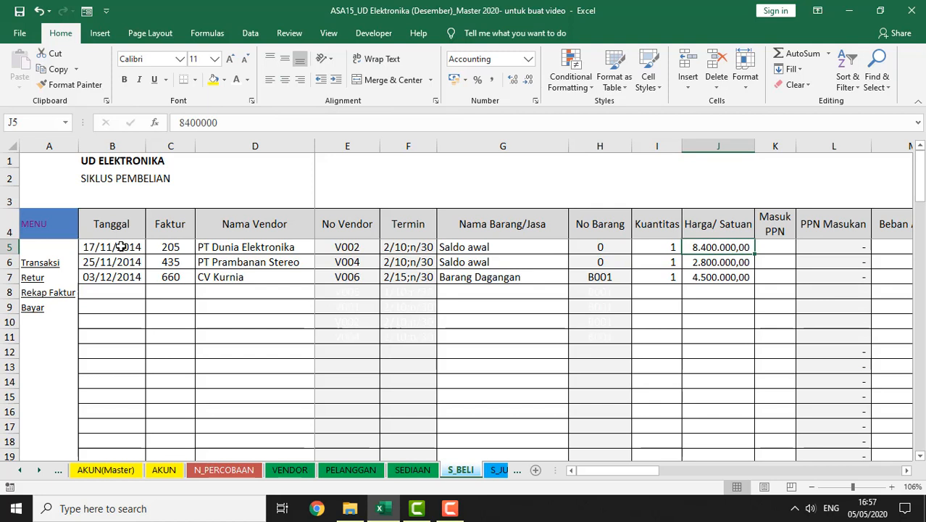
Step: Examine row 5 of the Transaksi section from Masuk PPN through Utang bersih, including the tax, net purchase and net payable formulas
key("Right")
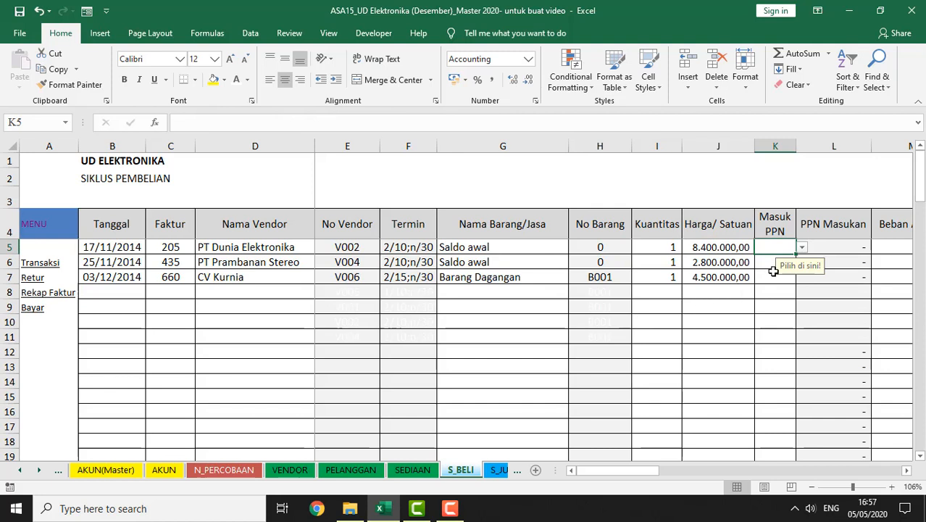
key("Right")
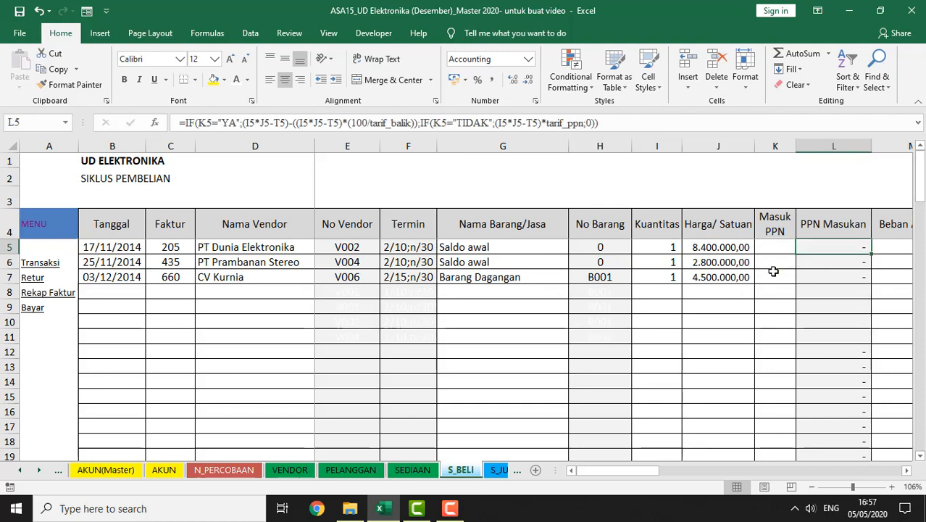
key("Right")
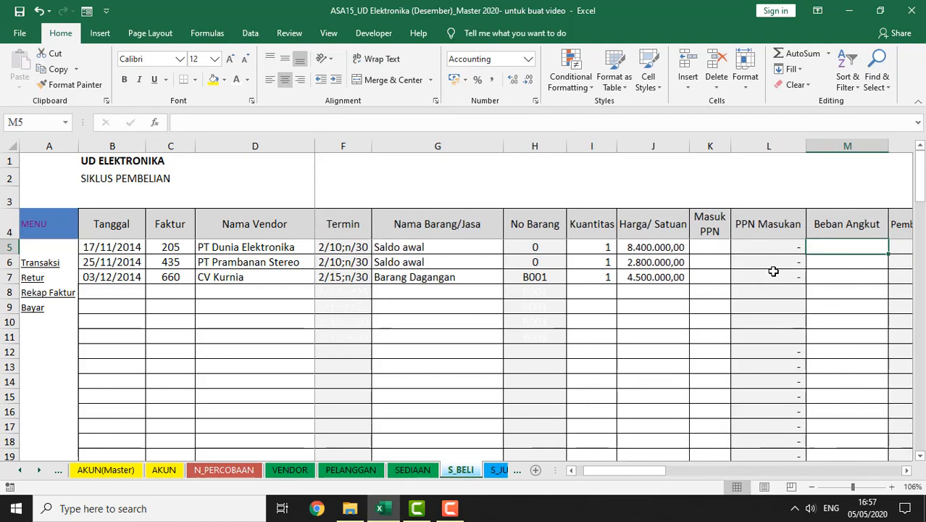
key("Right")
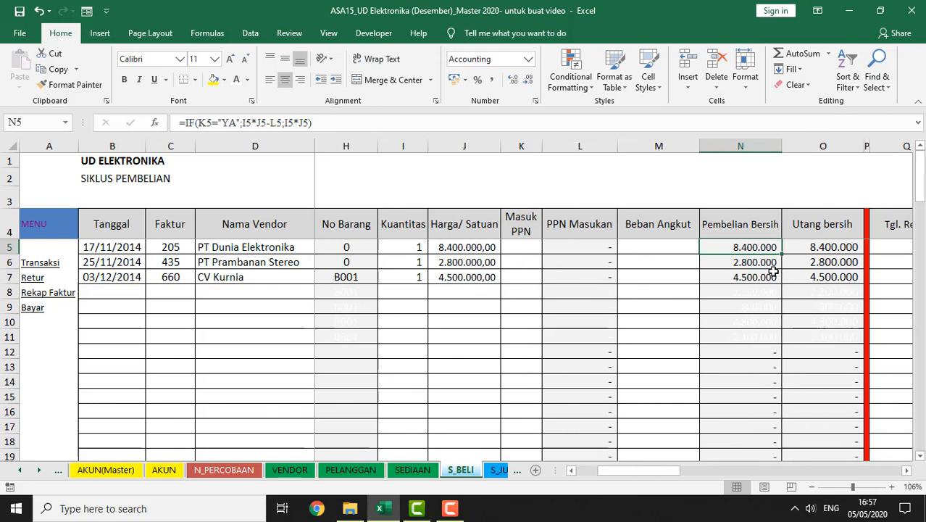
key("Right")
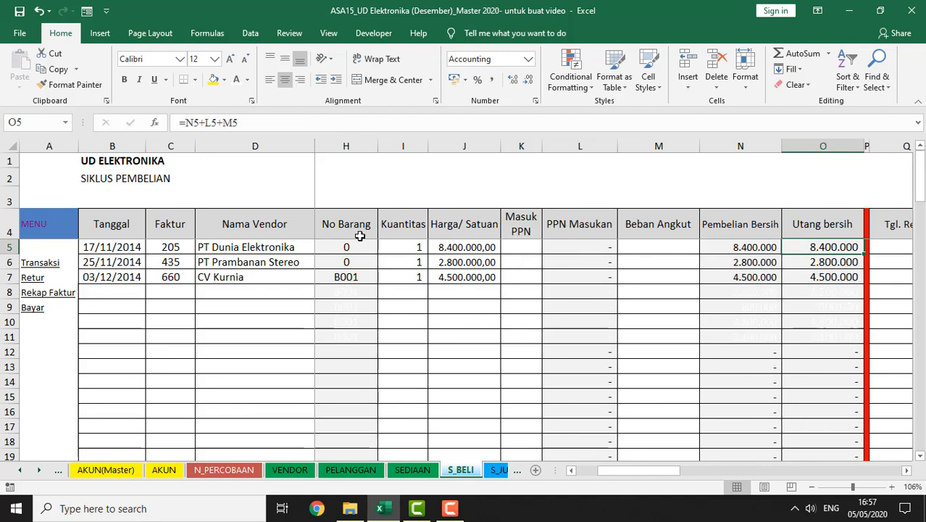
Step: Go to the Retur section and examine row 5 from Tgl. Retur to the Retur Pembelian formula
left_click(31, 279)
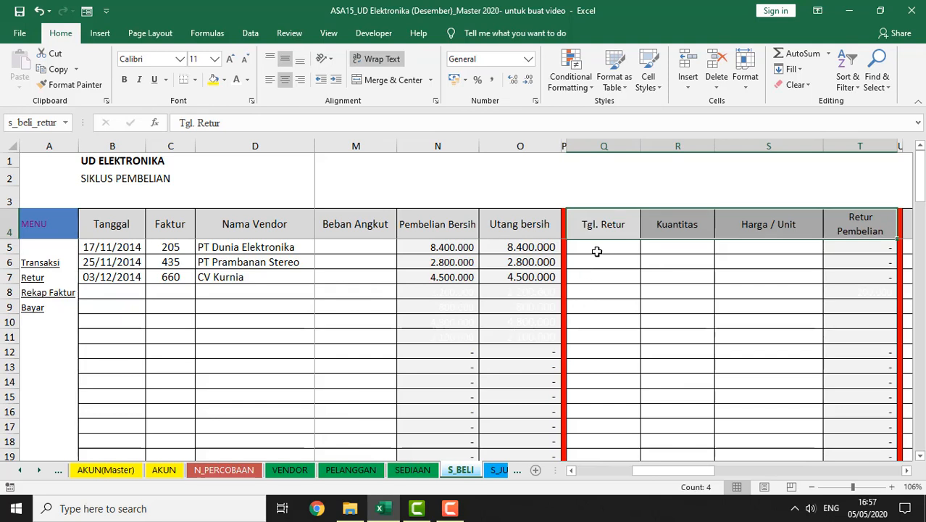
left_click(596, 251)
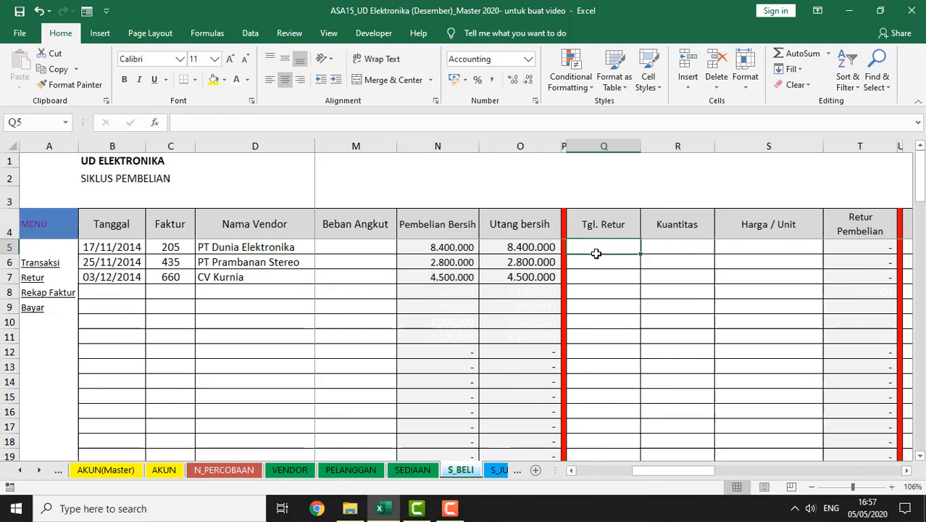
key("Tab")
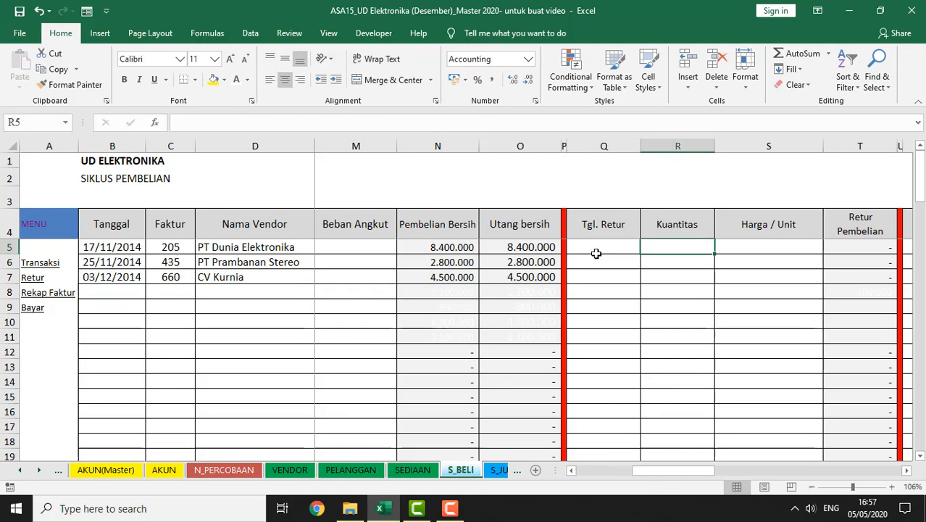
key("Tab")
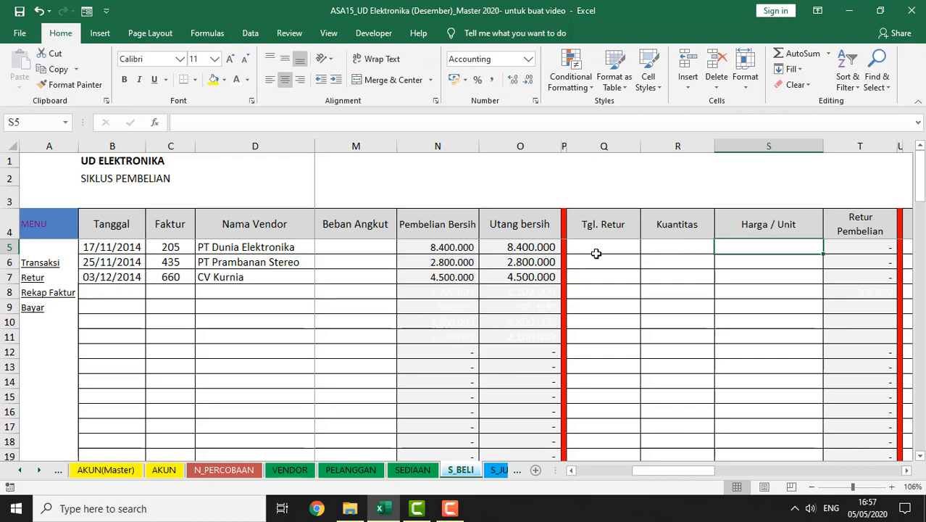
key("Tab")
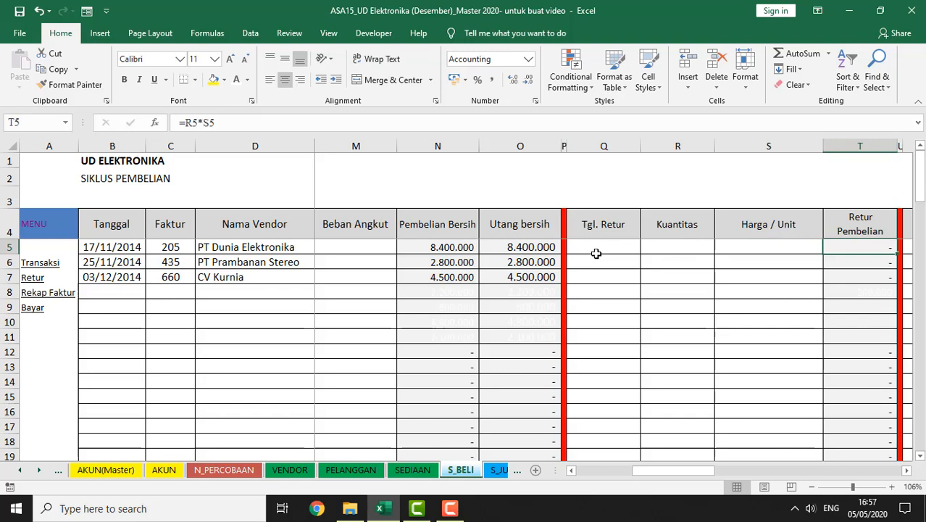
key("Down")
key("Down")
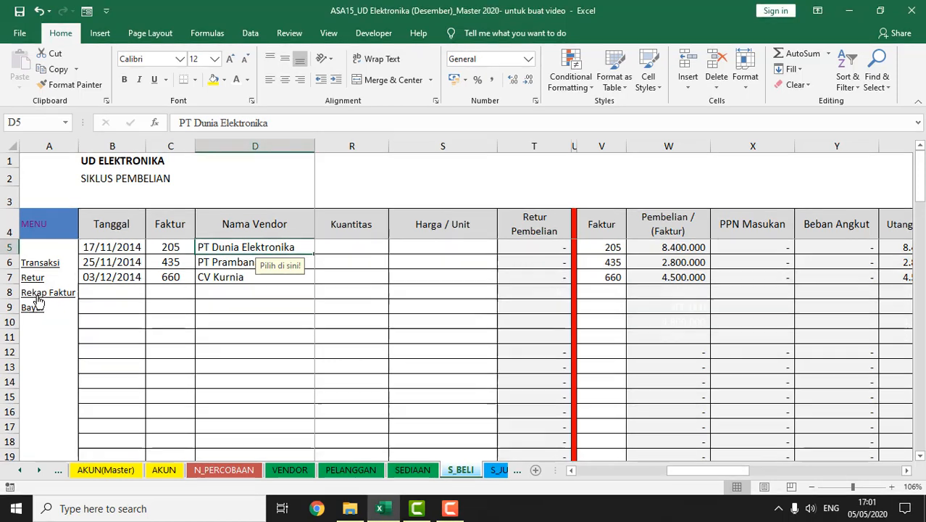
Step: Go to the Rekap Faktur section and examine the row 5 formulas from Faktur through Utang Bersih
left_click(37, 297)
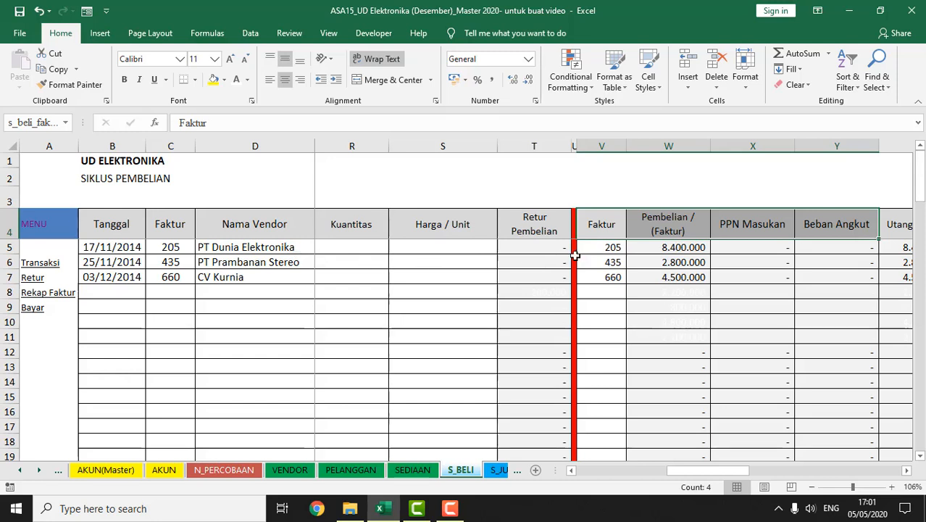
left_click(613, 248)
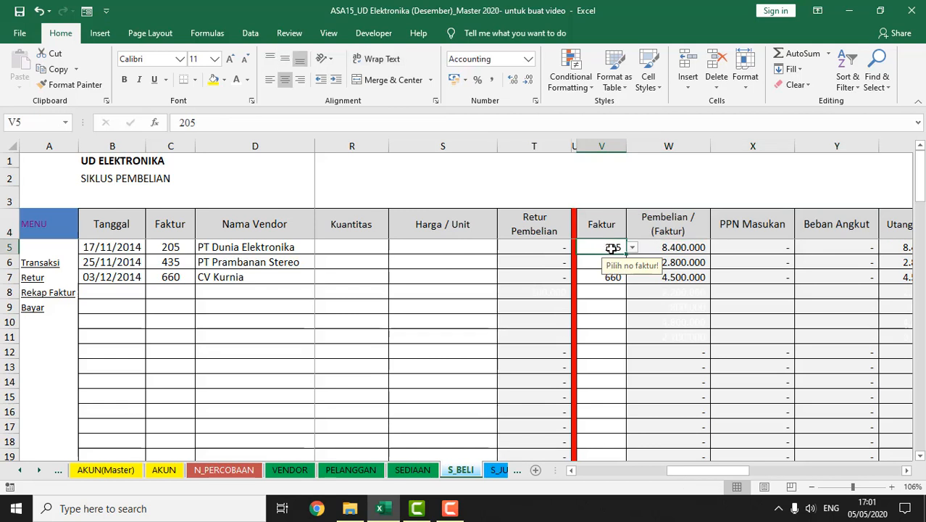
key("Right")
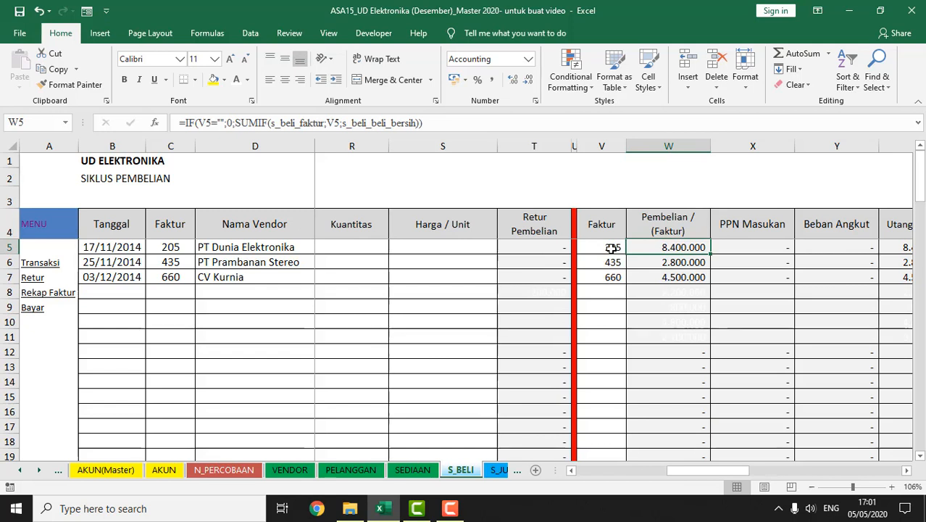
key("Right")
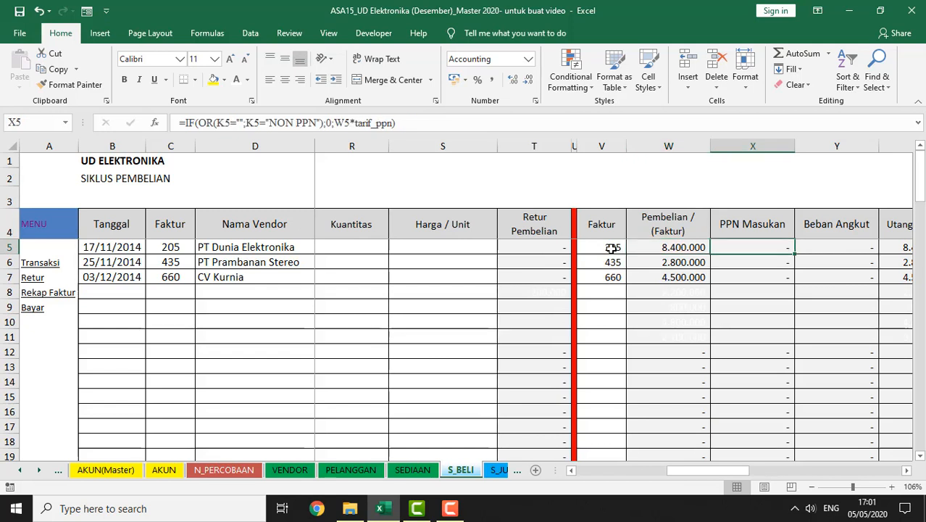
key("Right")
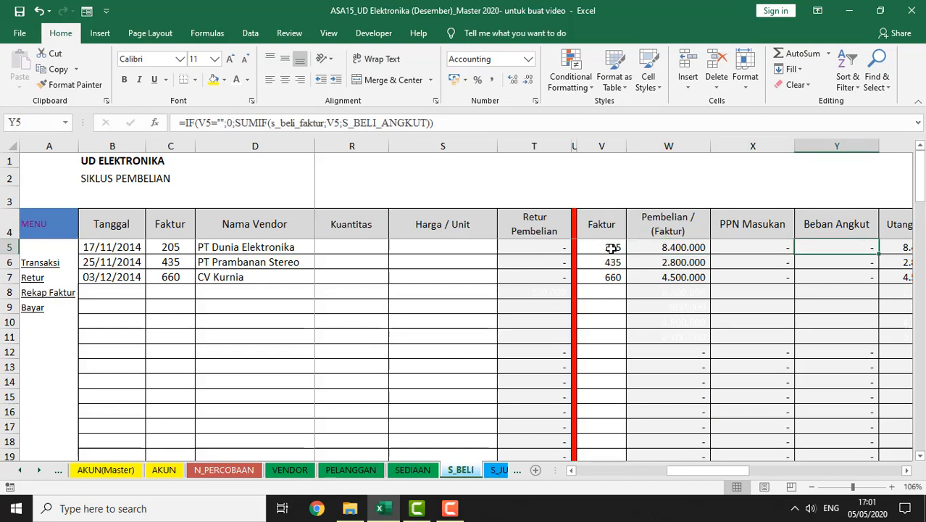
key("Right")
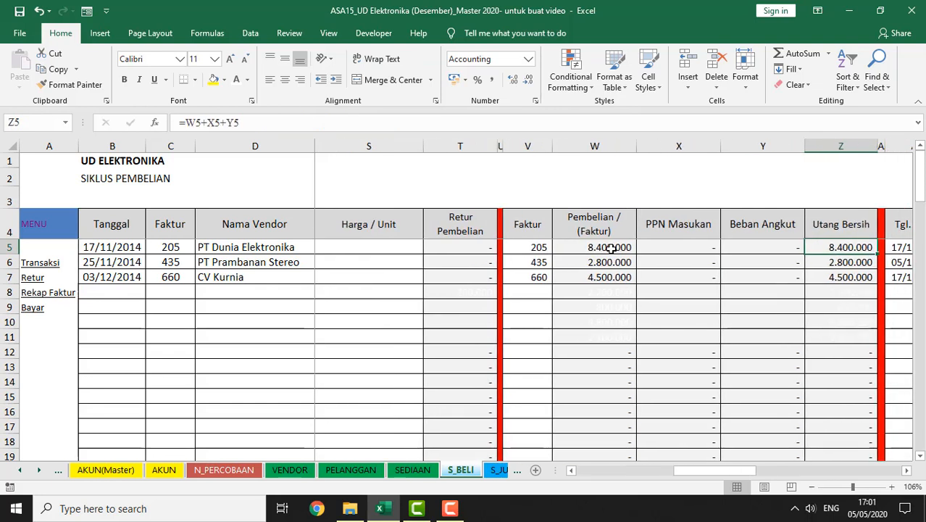
key("Left")
key("Left")
key("Left")
key("Left")
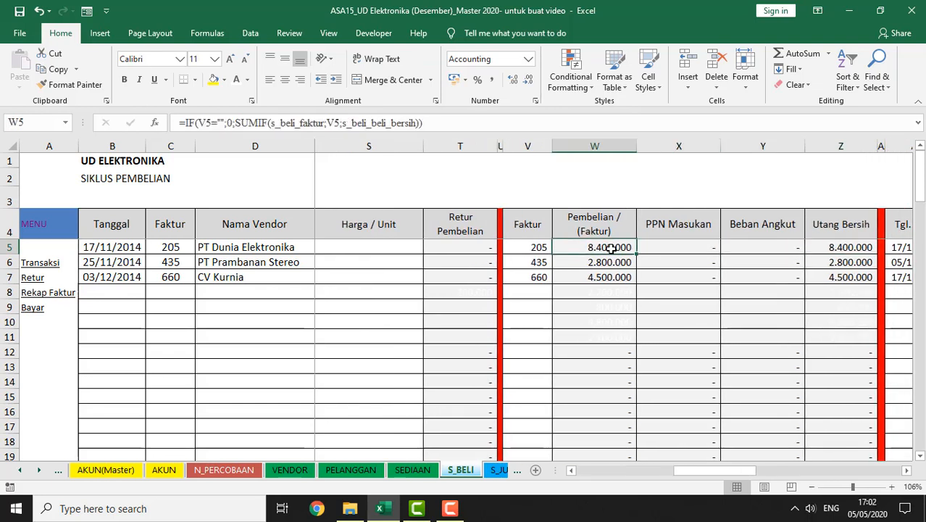
key("Right")
key("Right")
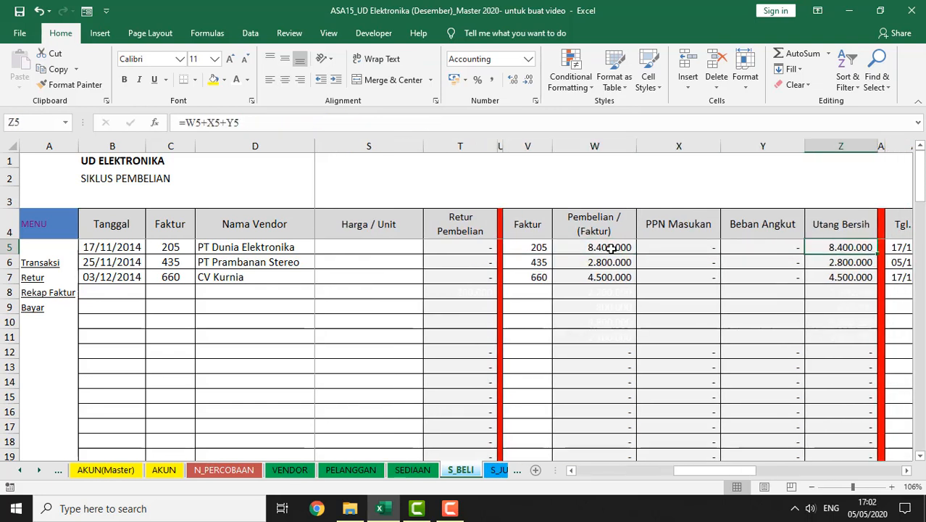
Step: Go to the Bayar section and examine its column headings from Tgl. Bayar through Jml. Utang Dibayar
left_click(36, 309)
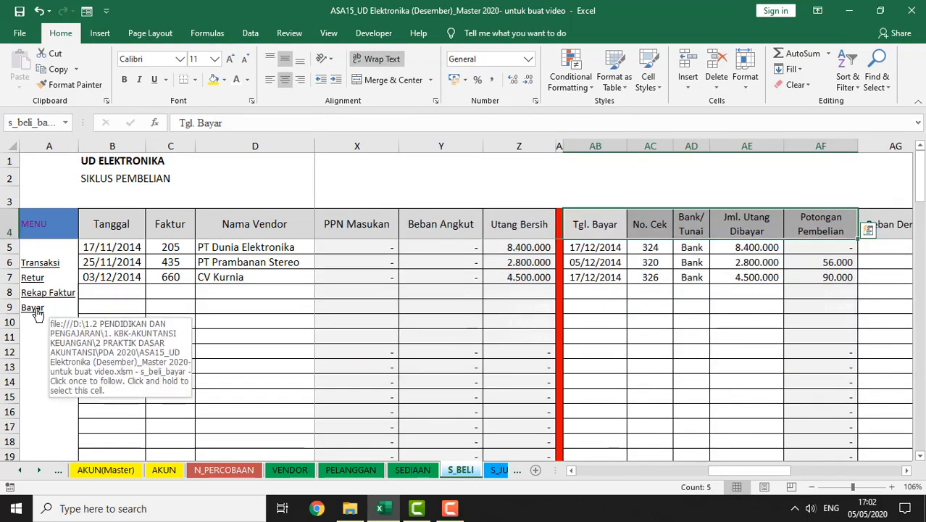
left_click(599, 301)
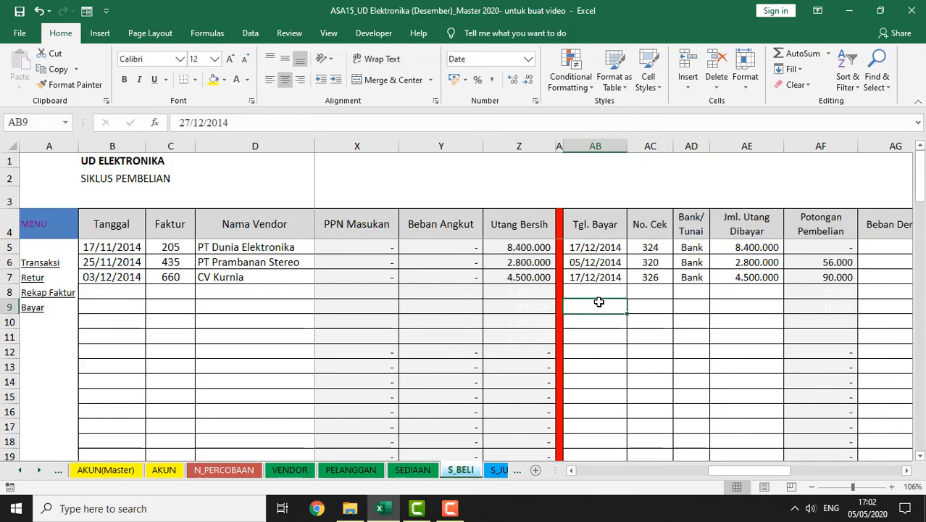
key("Up")
key("Up")
key("Up")
key("Up")
key("Up")
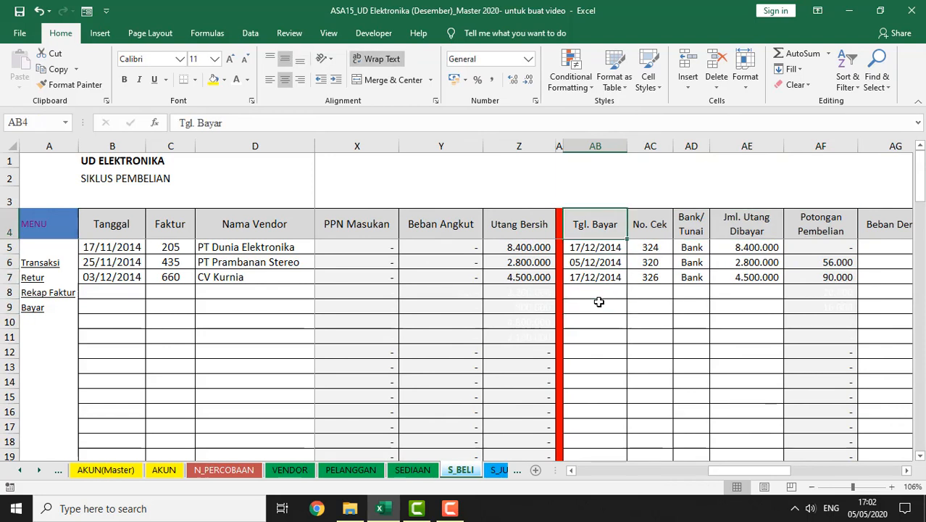
key("Right")
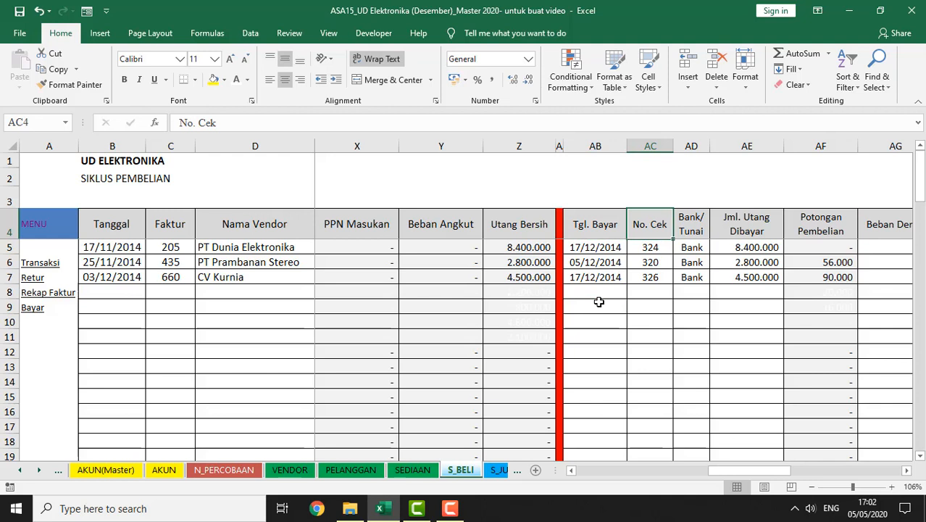
key("Right")
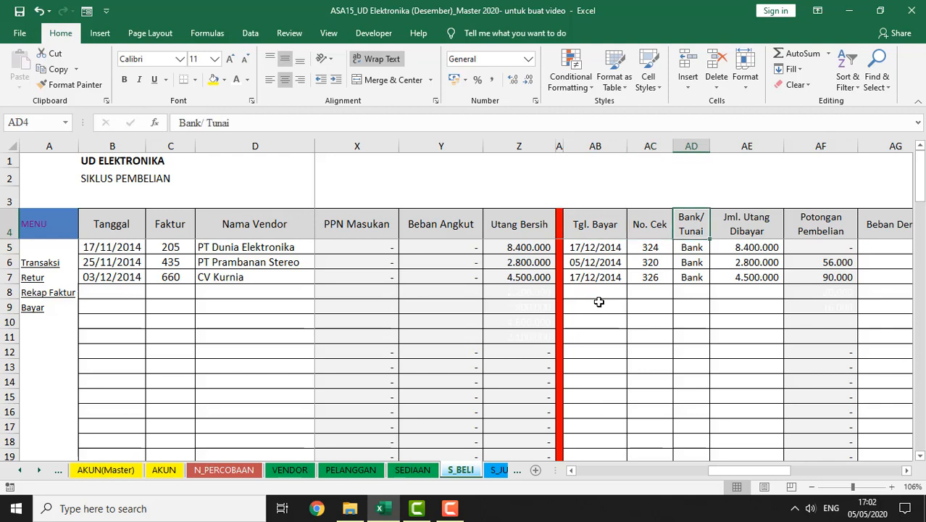
key("Right")
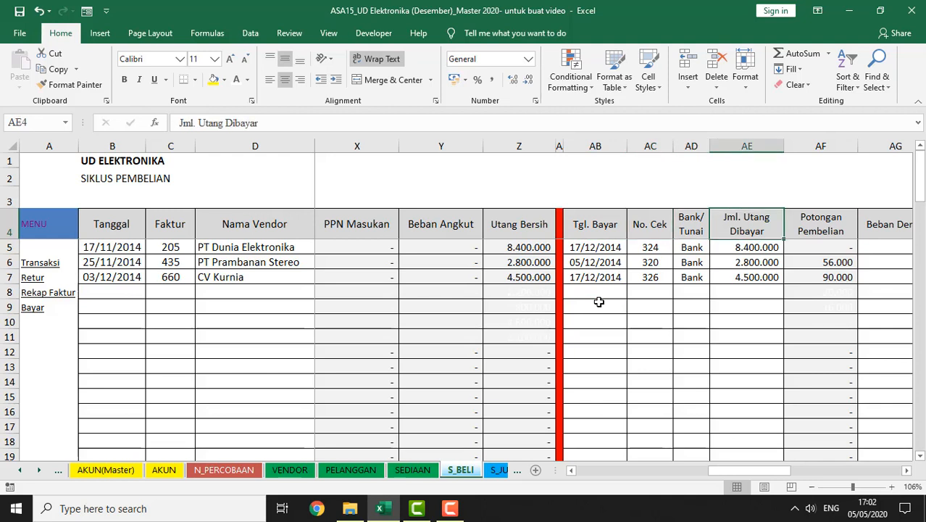
Step: Examine the Bayar section's Potongan Pembelian, Beban Denda, Kas Dibayar and Sisa Utang columns
key("Right")
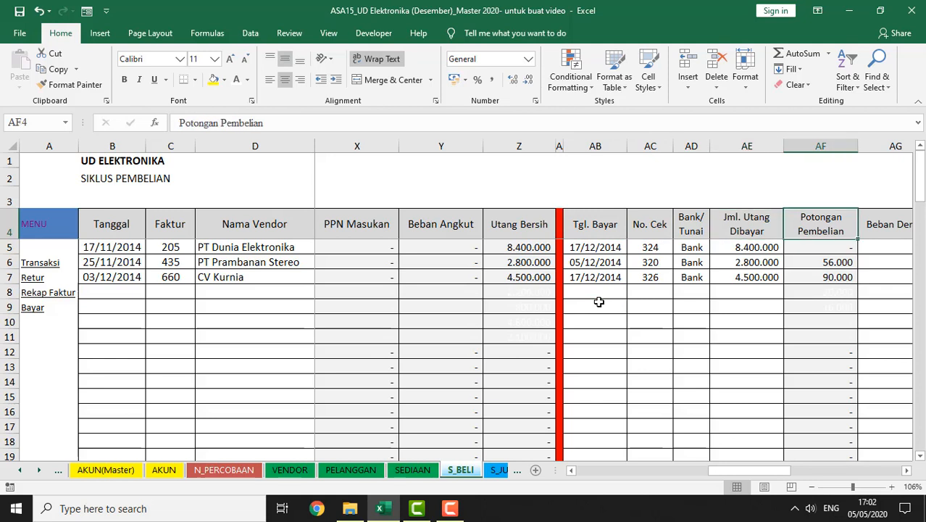
key("Right")
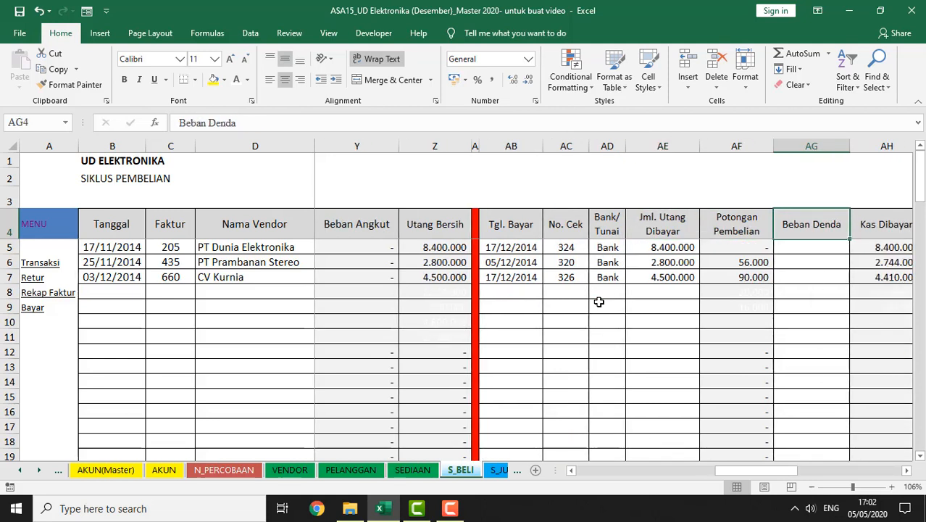
key("Right")
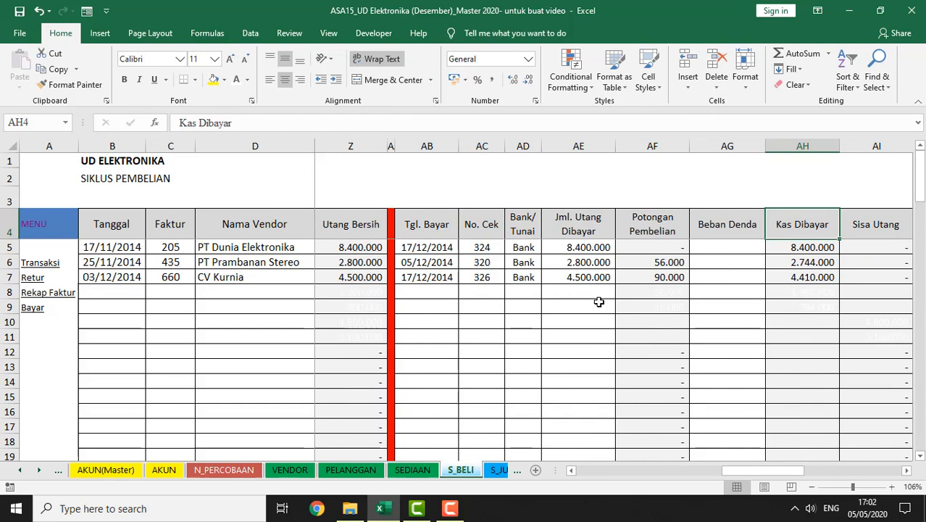
key("Right")
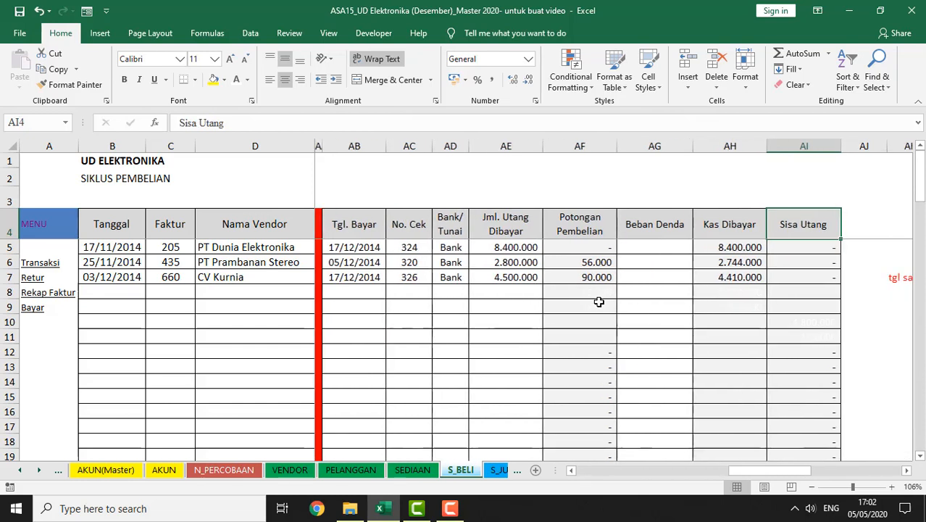
key("Left")
key("Down")
key("Right")
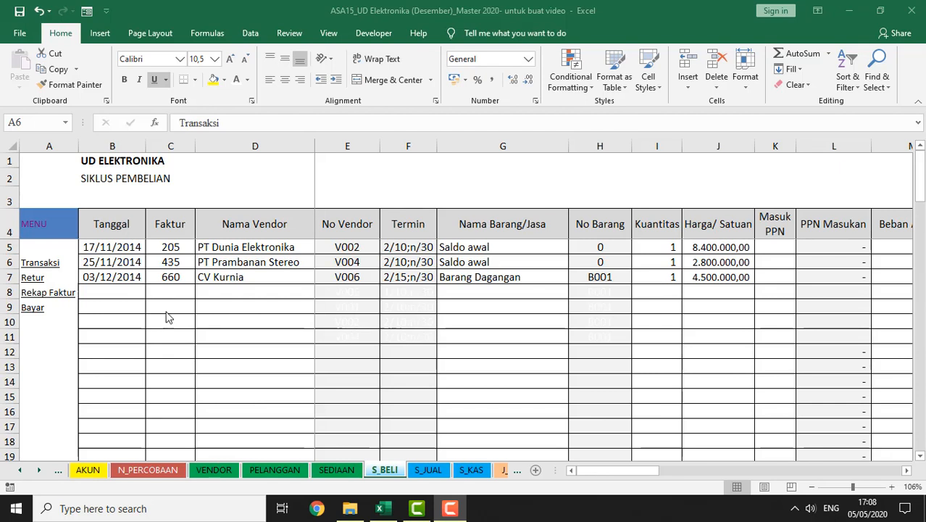
Step: In row 7 of the Transaksi section, examine Tanggal, Faktur and the list of vendors available for Nama Vendor
left_click(124, 279)
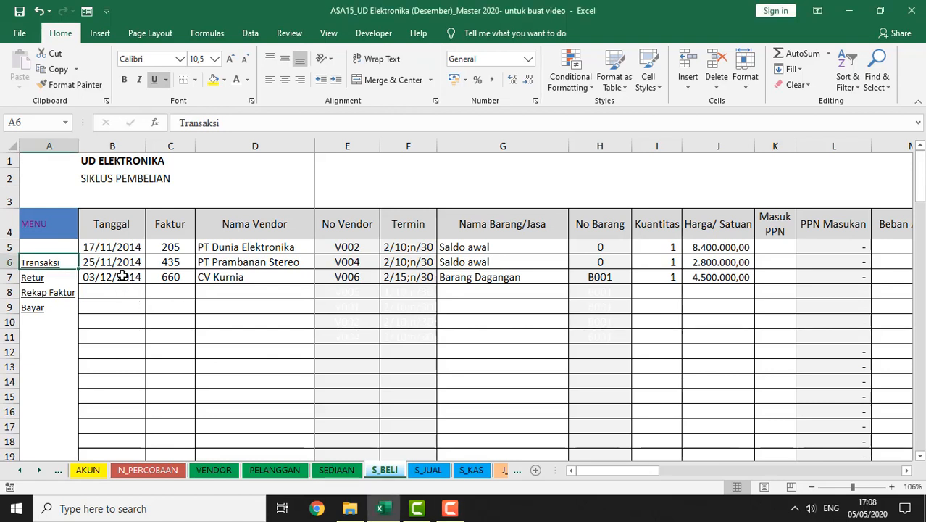
left_click(169, 280)
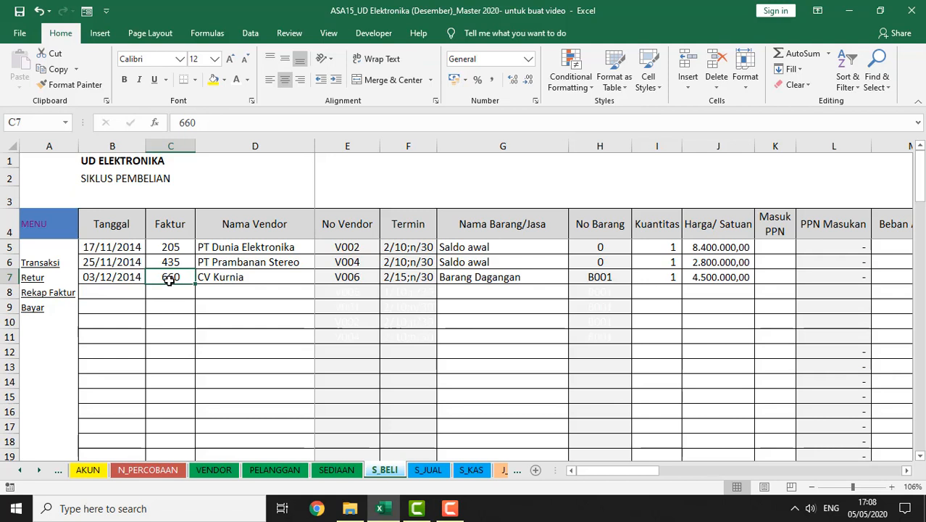
left_click(247, 280)
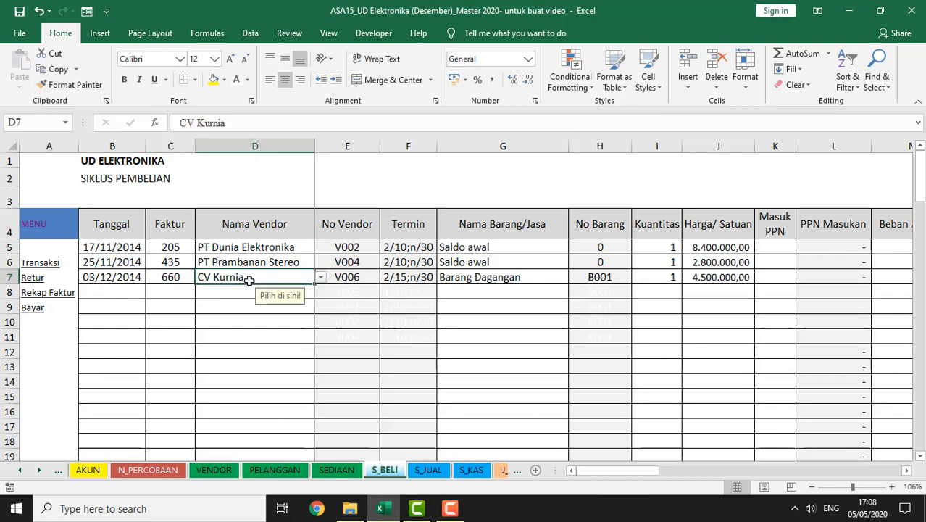
left_click(320, 278)
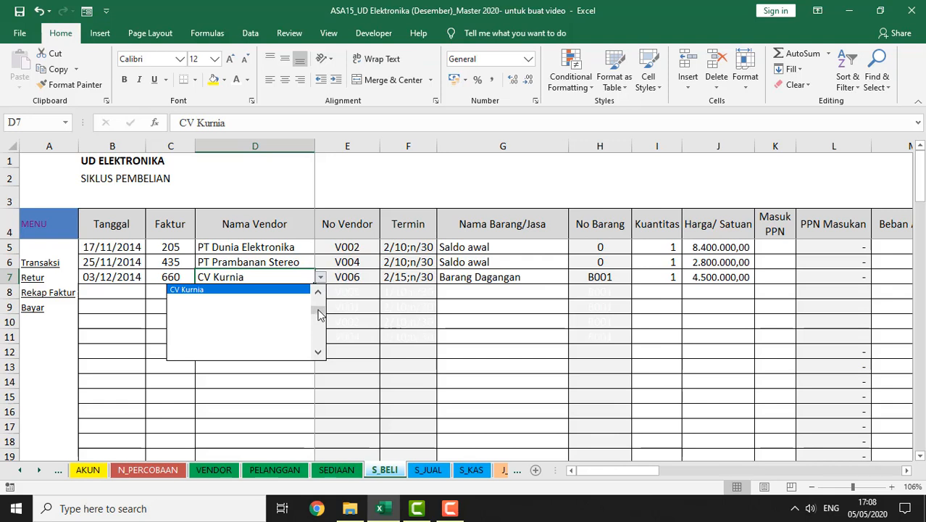
left_click(319, 301)
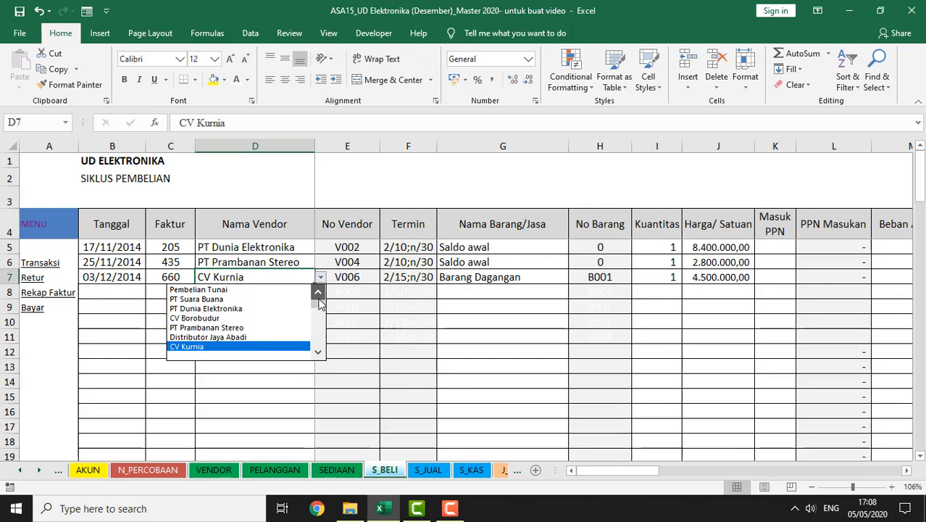
left_click(411, 303)
Step: Examine the vendor lookup formulas for No Vendor and Termin in row 7, leaving both cells unedited
left_click(352, 280)
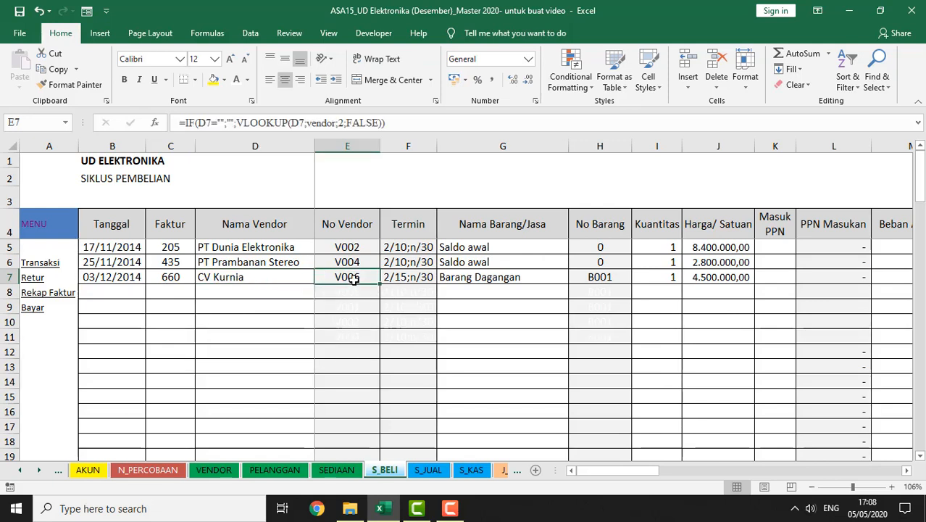
double_click(353, 280)
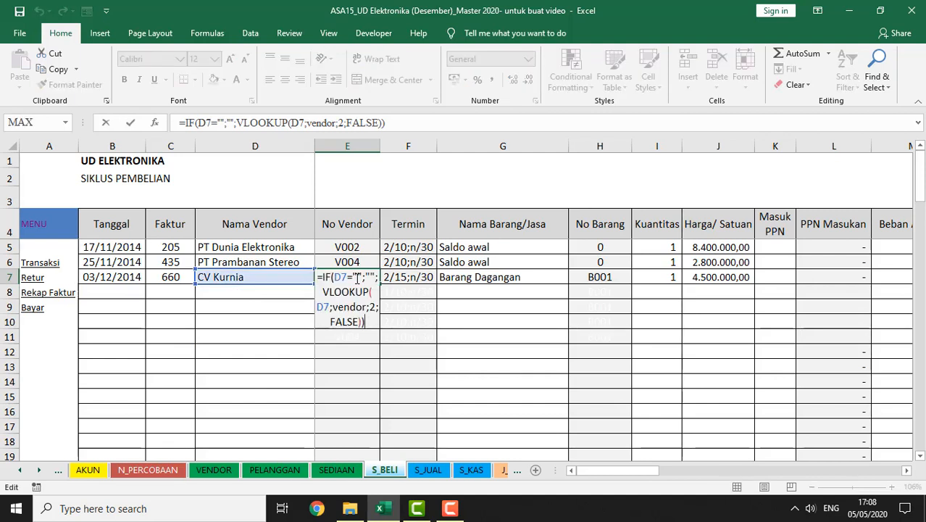
key("Escape")
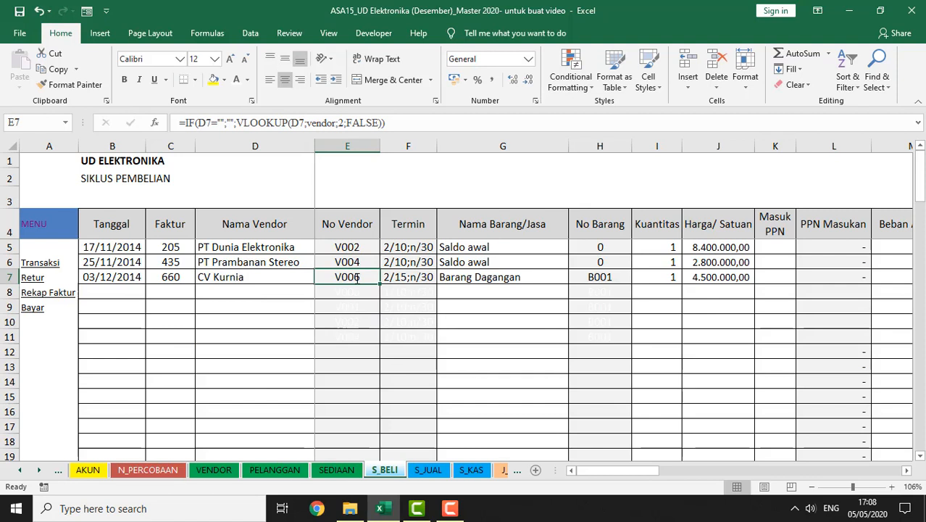
left_click(413, 279)
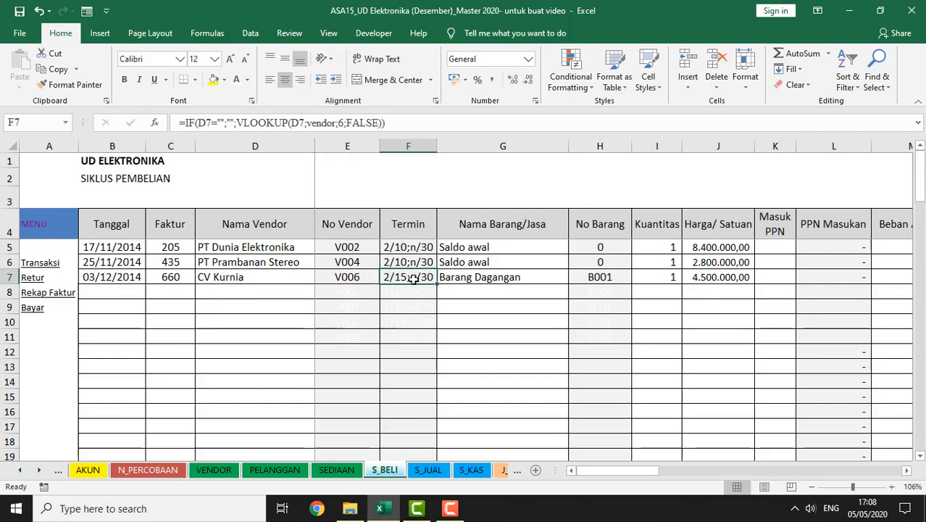
double_click(413, 279)
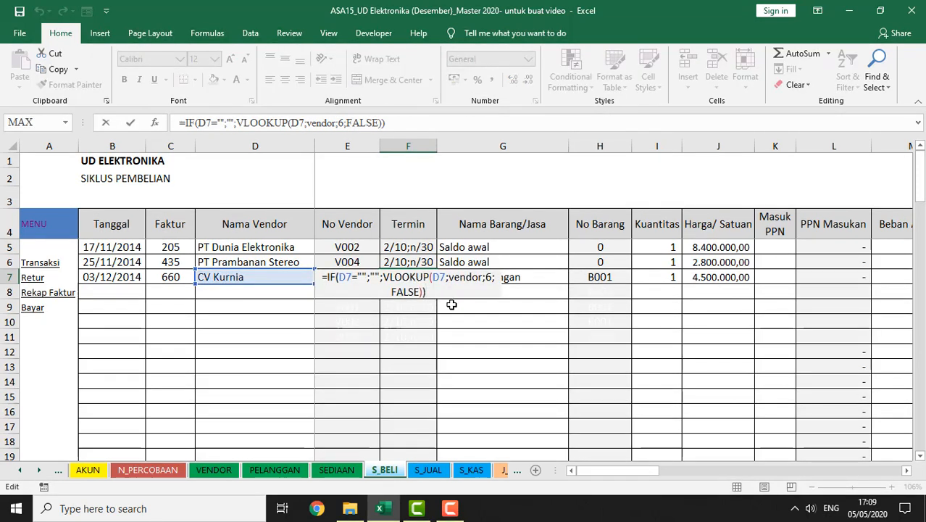
key("Escape")
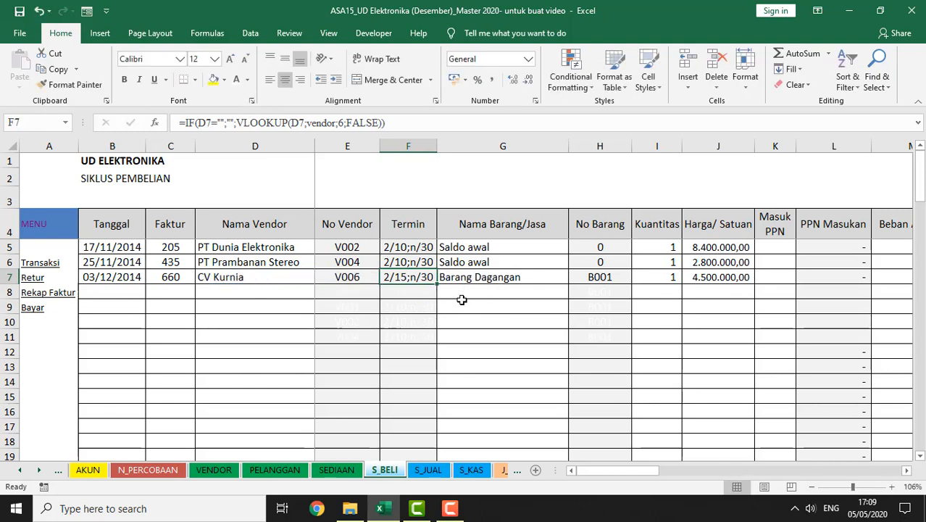
Step: Examine the Nama Barang/Jasa selection and the No Barang lookup formula in row 7 without editing them
left_click(498, 281)
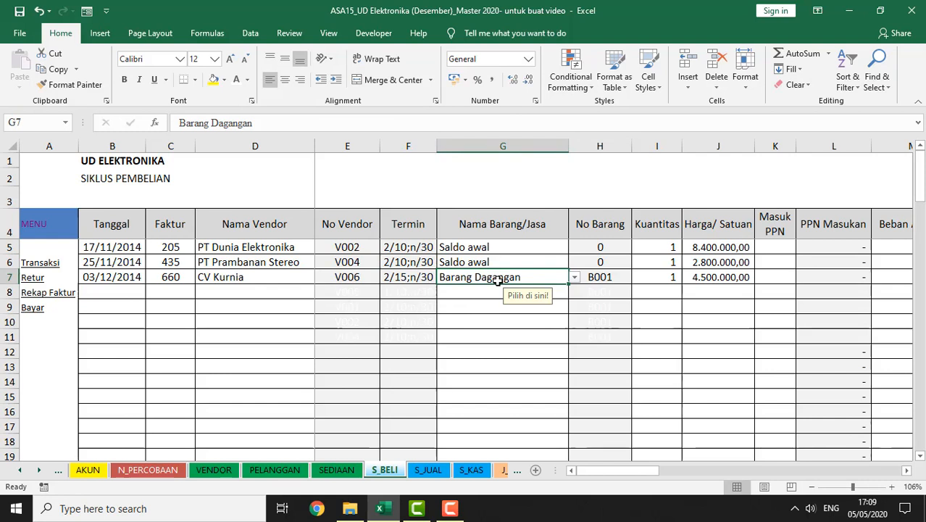
left_click(602, 278)
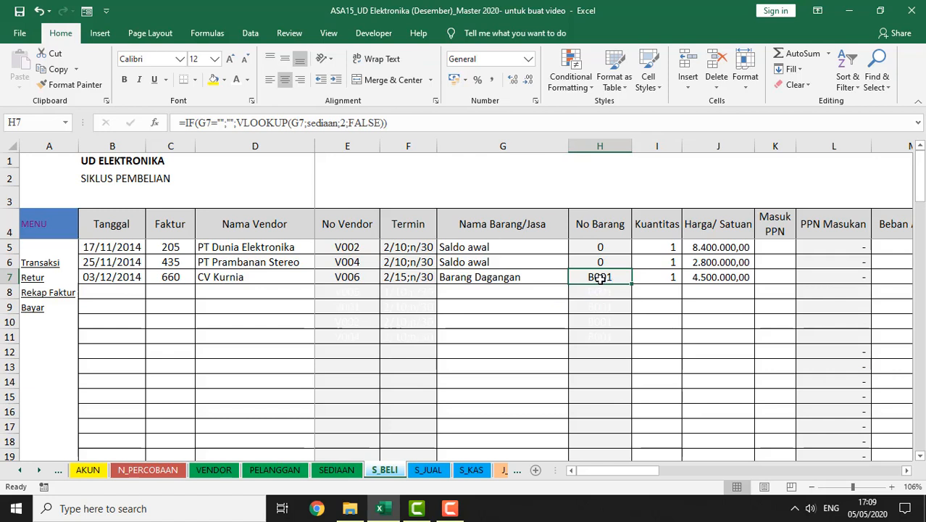
left_click(531, 279)
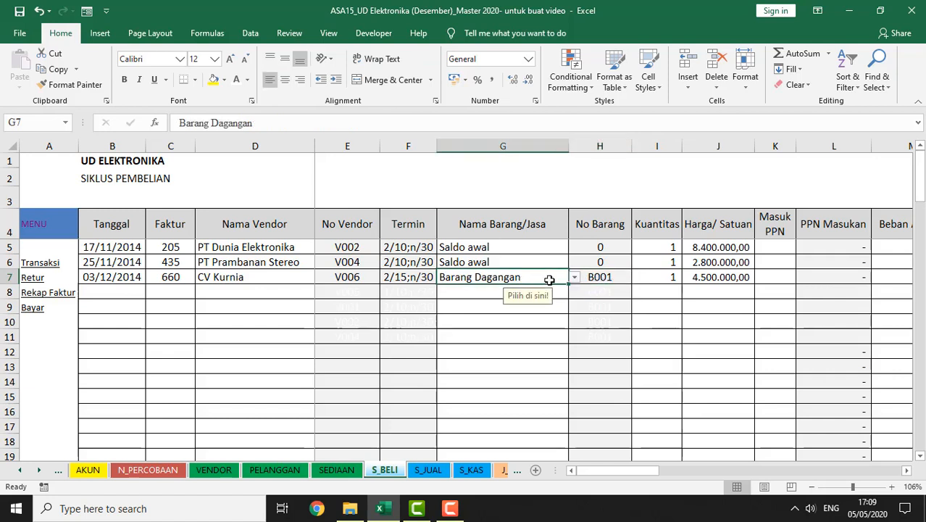
left_click(574, 281)
left_click(574, 281)
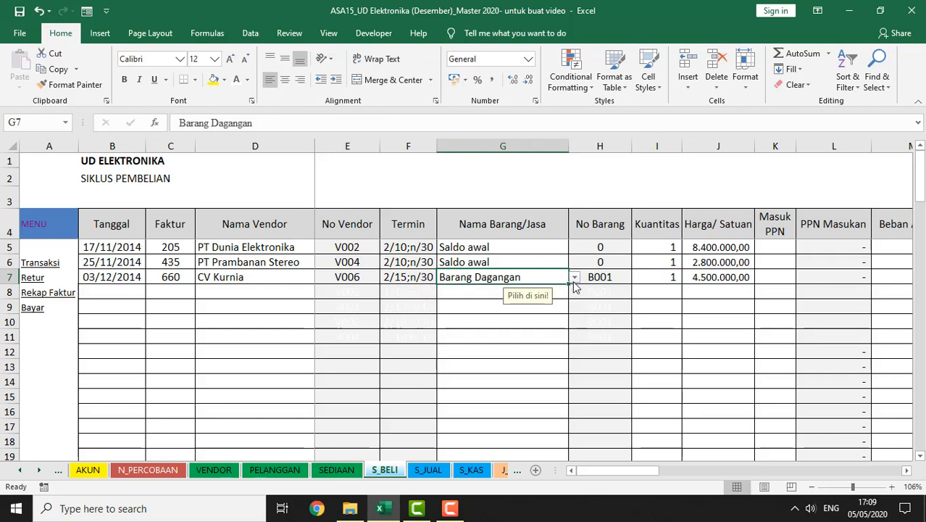
left_click(600, 279)
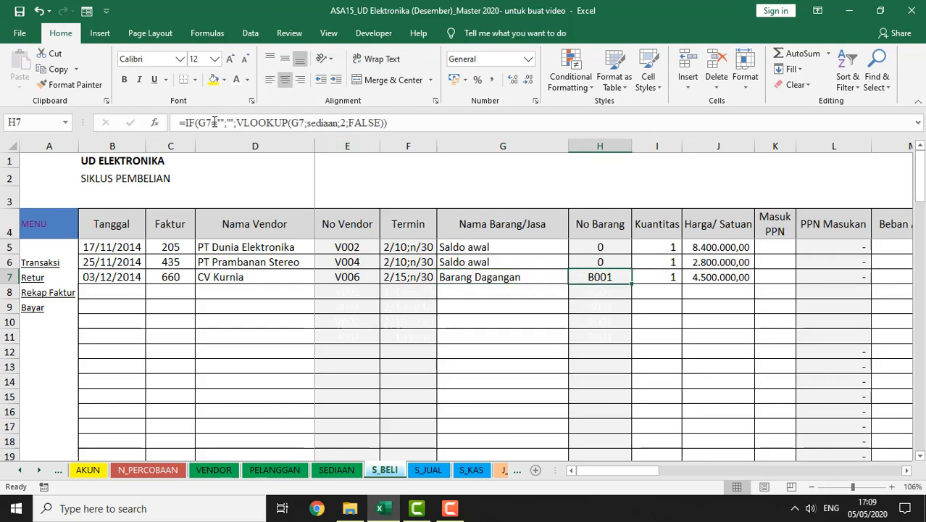
key("F2")
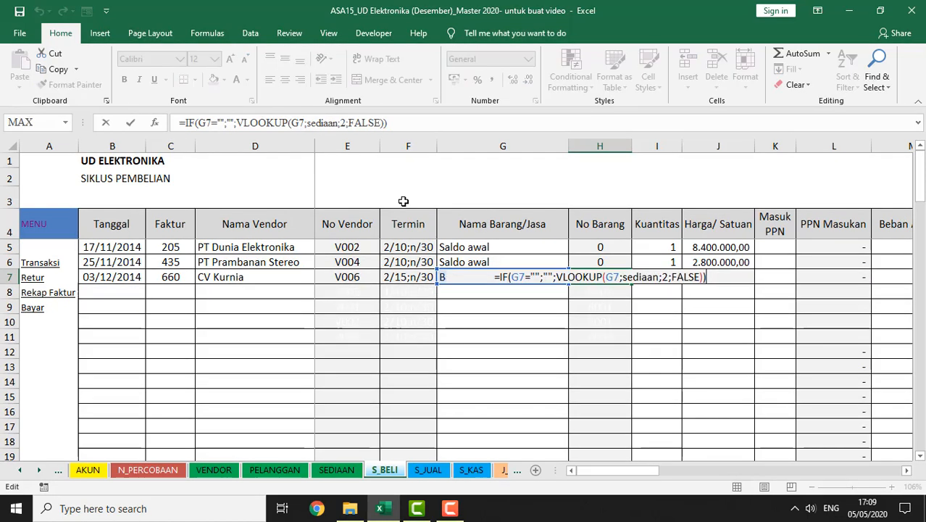
key("Escape")
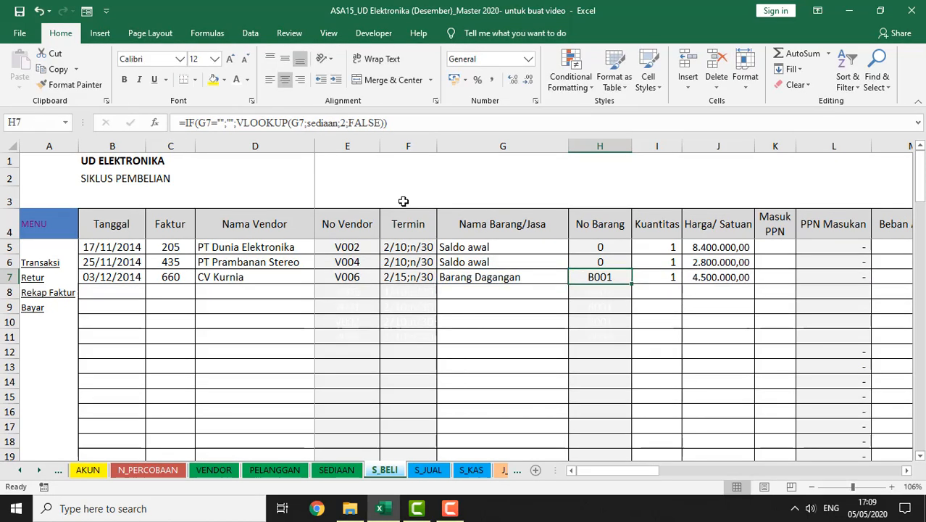
Step: Examine Kuantitas, Harga/Satuan, the Masuk PPN options and the PPN Masukan formula in row 7
left_click(666, 281)
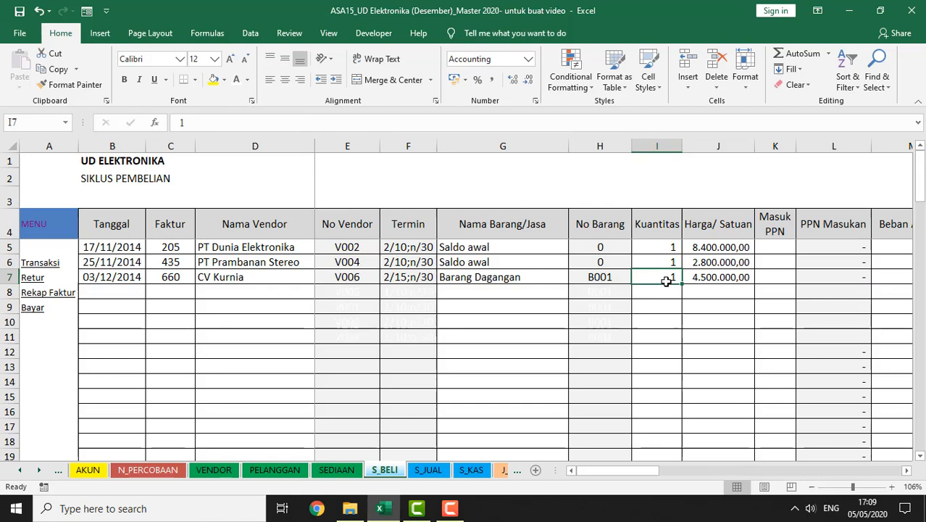
key("Right")
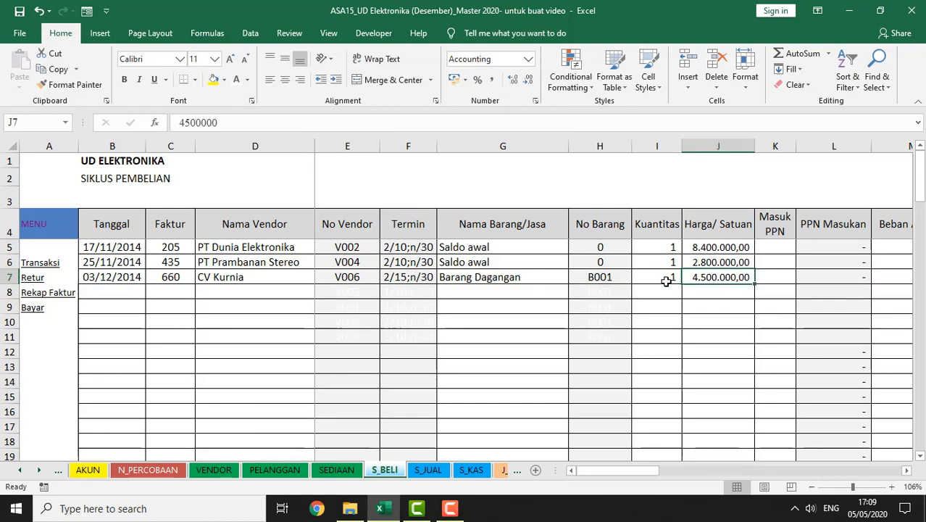
key("Right")
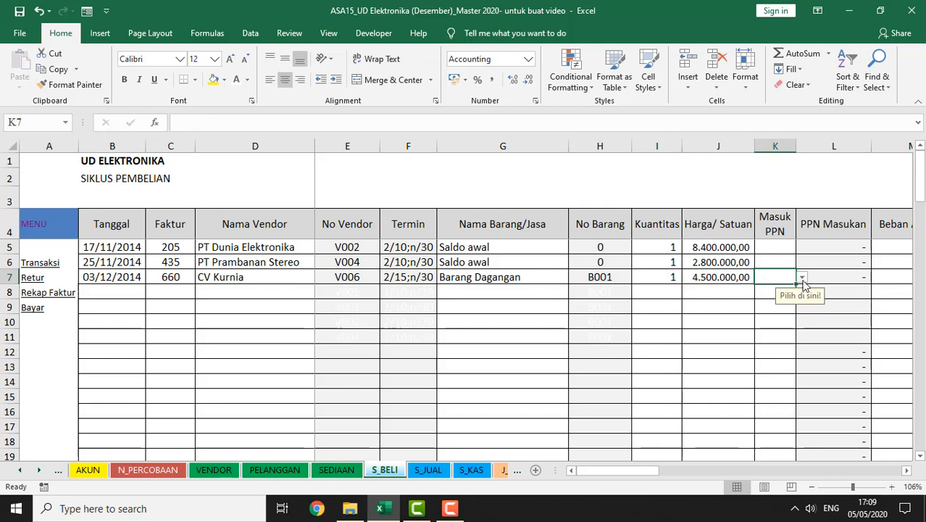
left_click(802, 277)
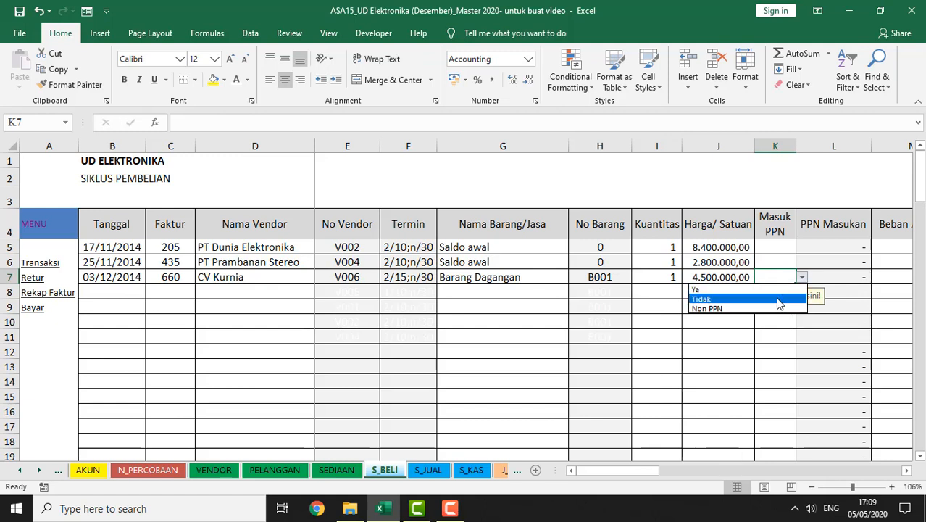
left_click(887, 285)
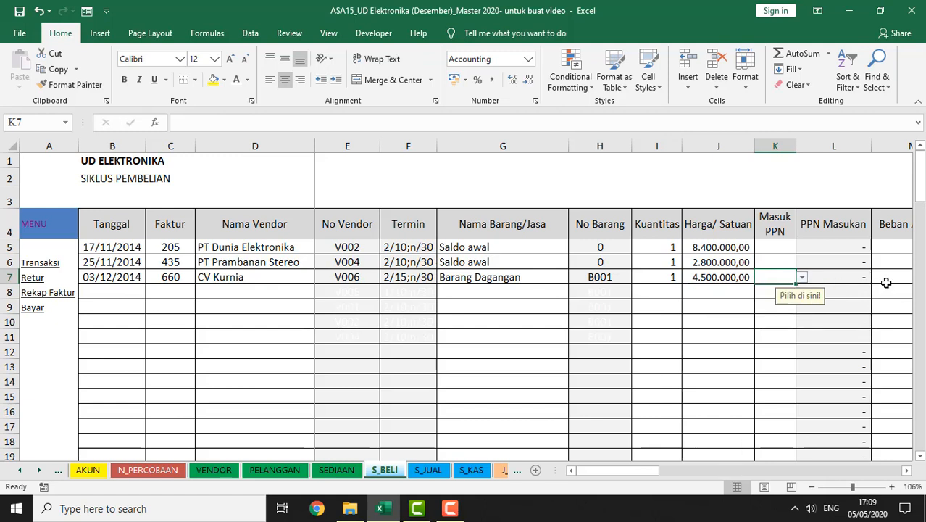
left_click(844, 278)
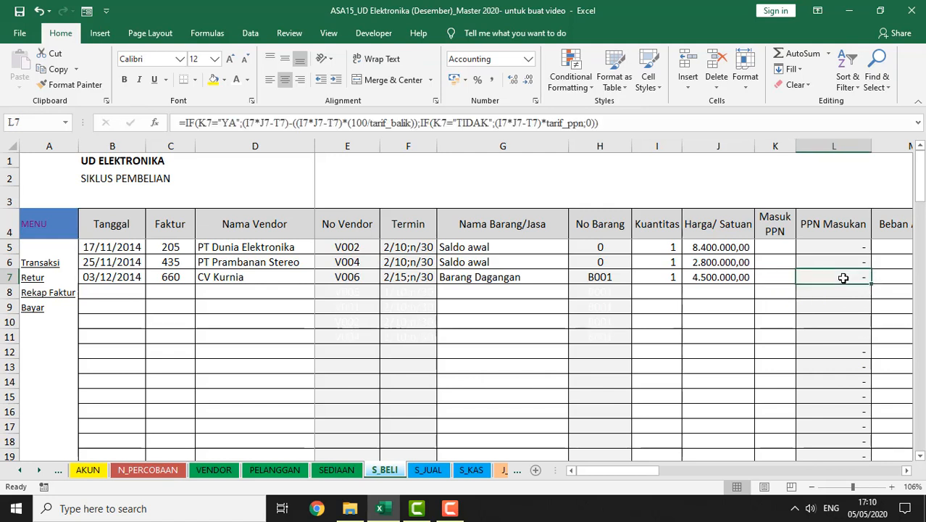
Step: Inspect the cells referenced by row 7's PPN Masukan formula in the Transaksi section, leaving the formula unedited
double_click(844, 277)
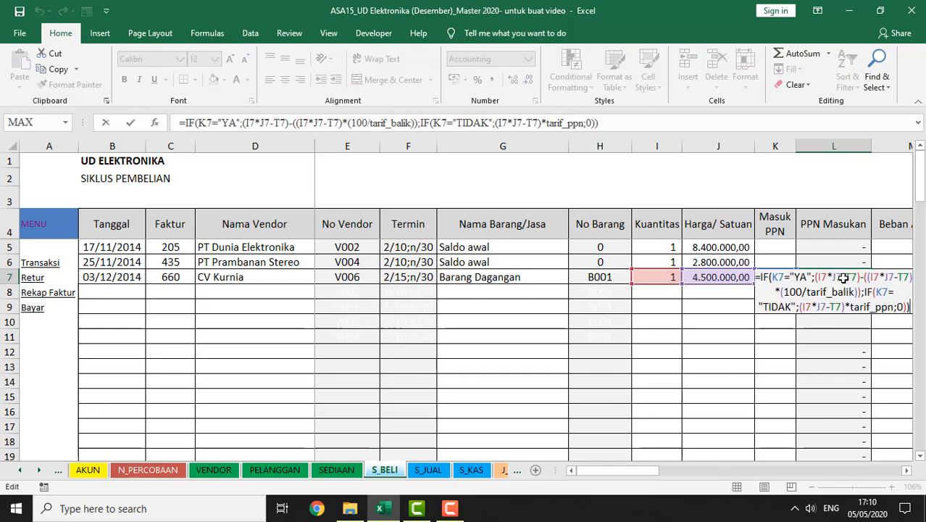
left_click(908, 472)
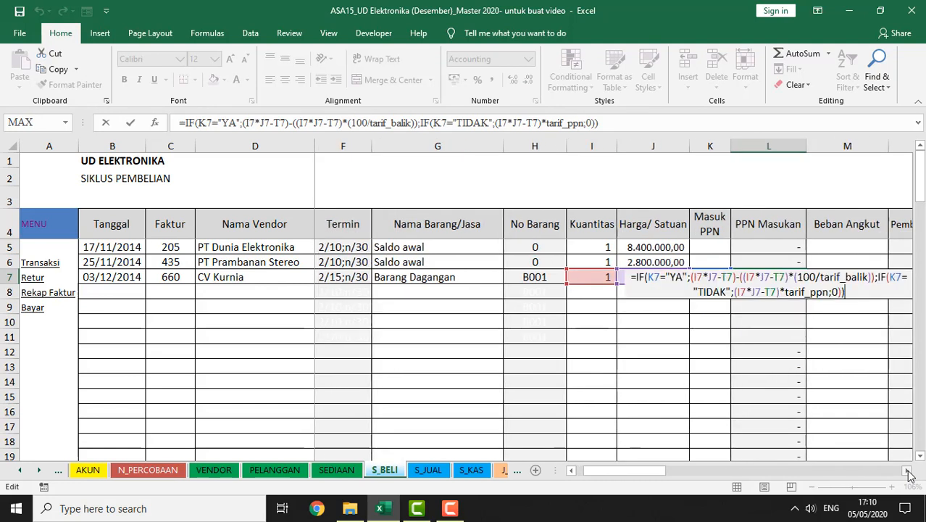
left_click(908, 472)
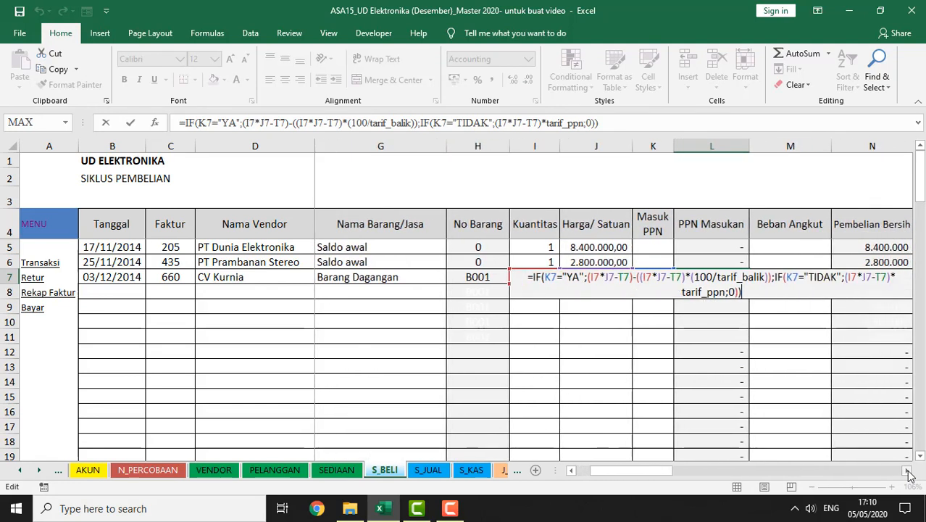
key("ctrl+Return")
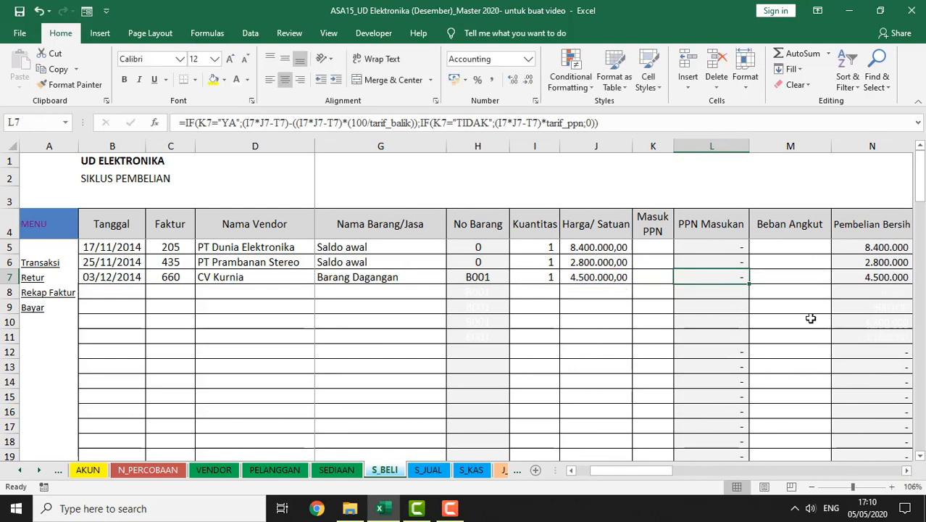
Step: Examine the Beban Angkut cell and the Pembelian Bersih and Utang bersih formulas in row 7 of the Transaksi section
left_click(803, 279)
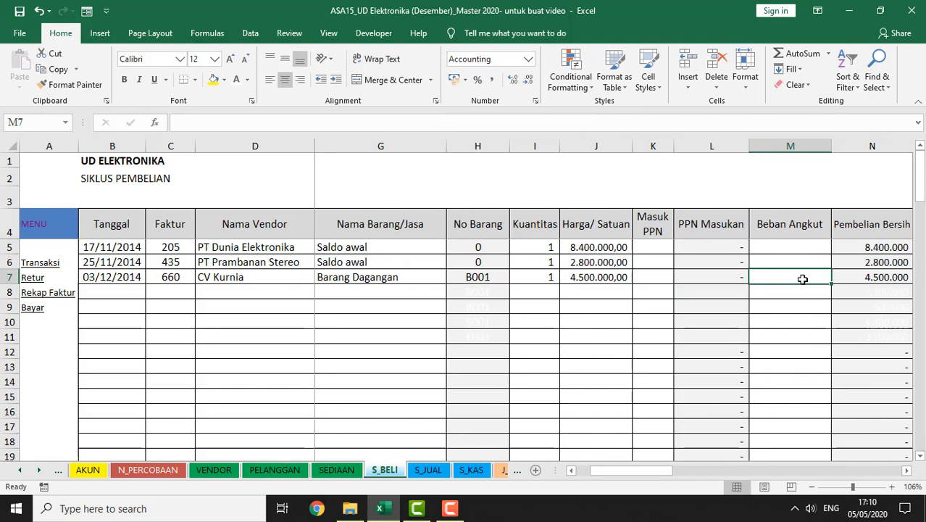
key("Tab")
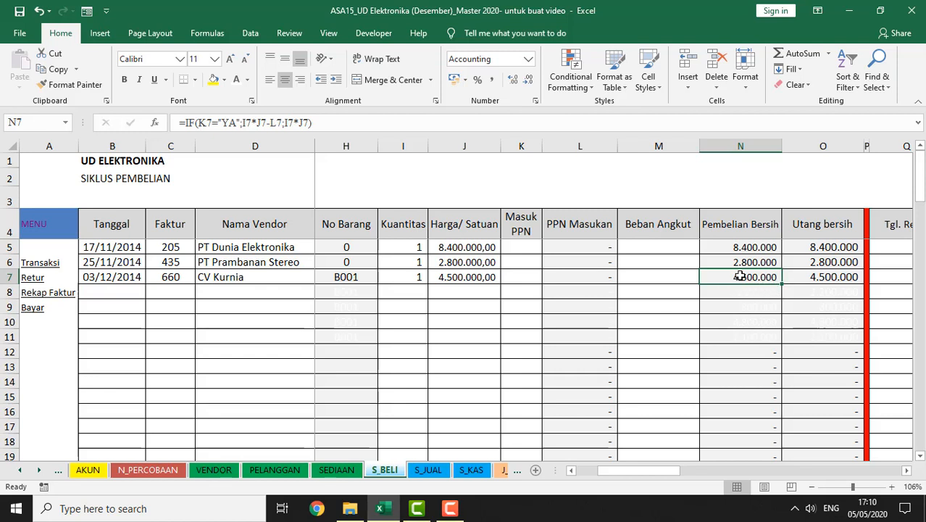
left_click(830, 279)
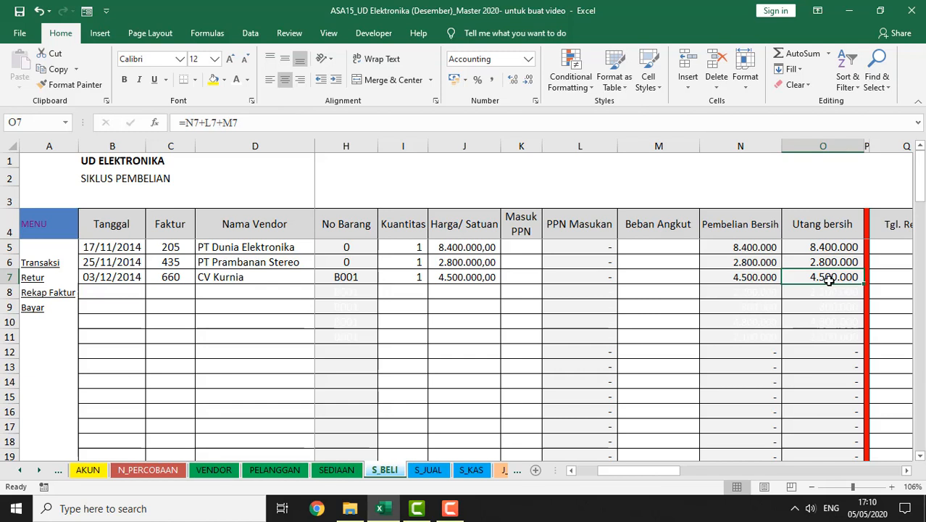
Step: In row 7 of the Retur section, examine Tgl. Retur, Kuantitas, Harga / Unit and the Retur Pembelian formula
key("Right")
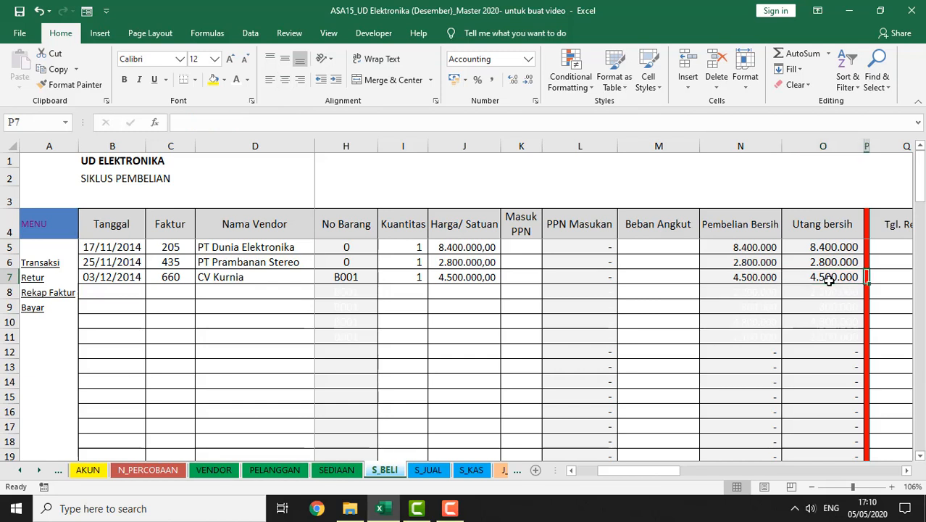
key("Right")
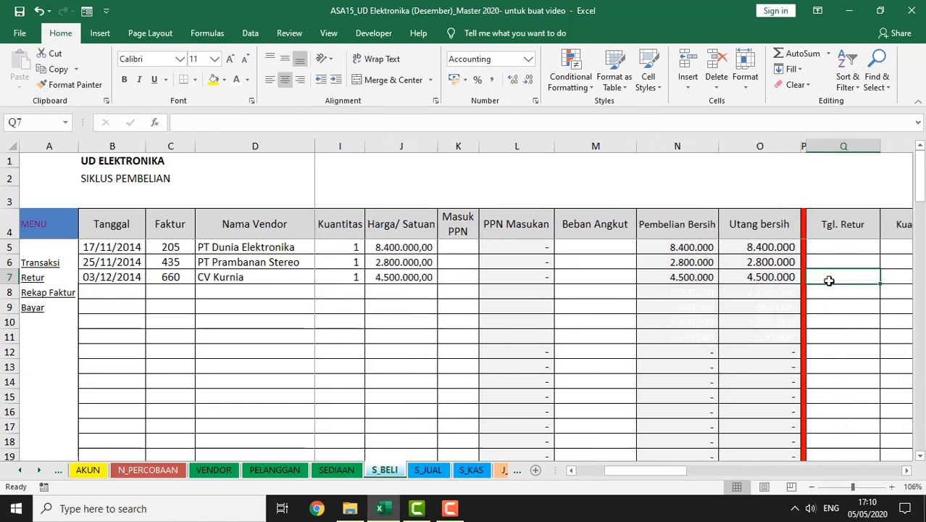
key("Right")
key("Right")
key("Right")
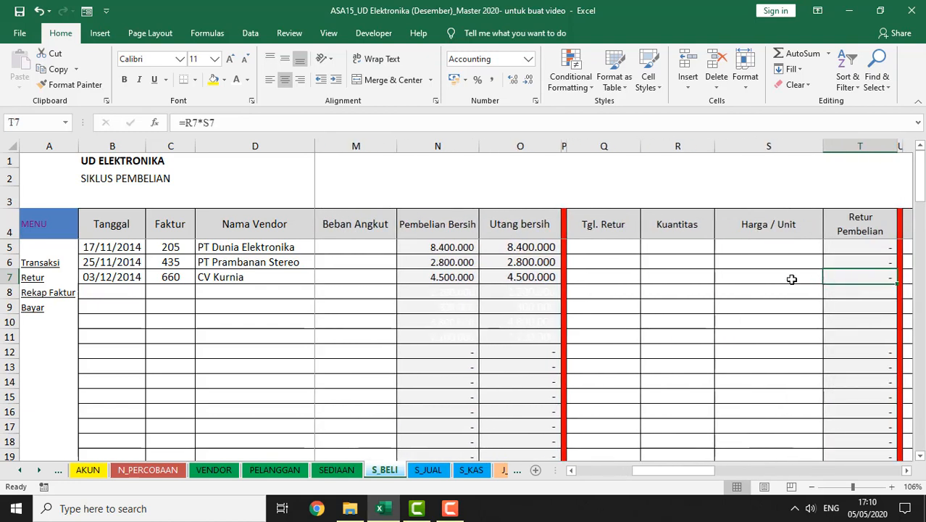
left_click(612, 278)
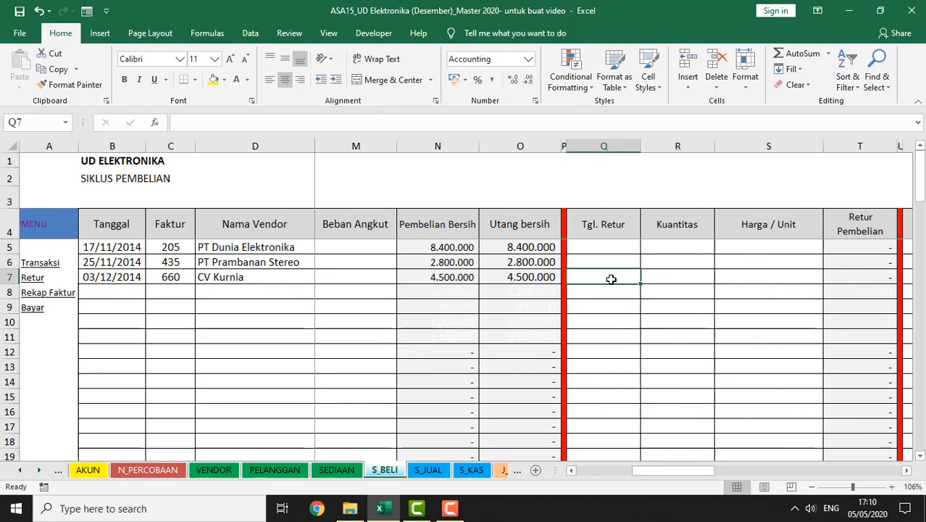
key("Right")
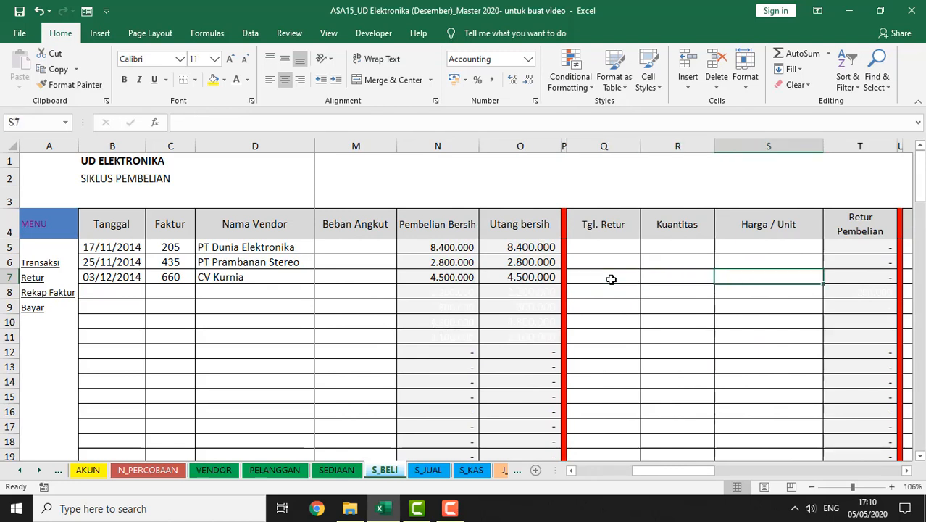
key("Right")
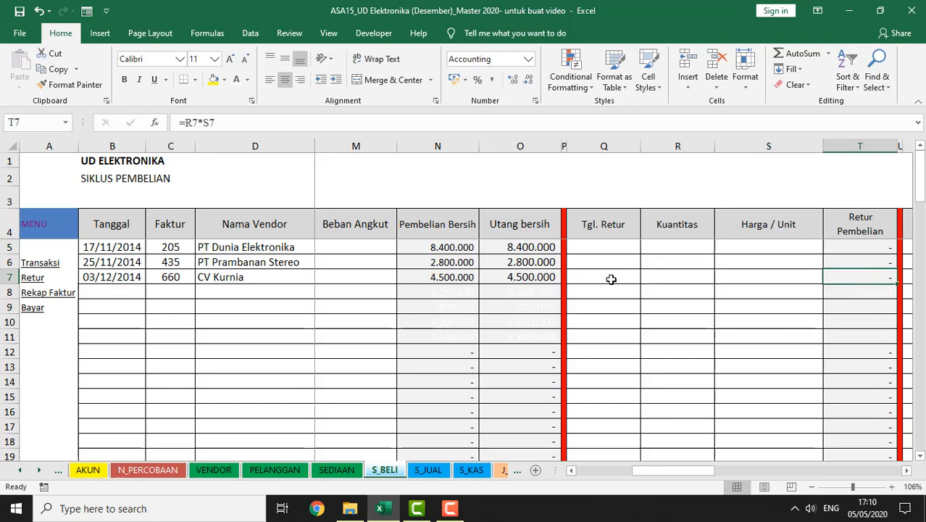
Step: In row 7 of the Rekap Faktur section, examine the Faktur entry and the SUMIF formula for Pembelian / (Faktur) without editing them
key("Right")
key("Right")
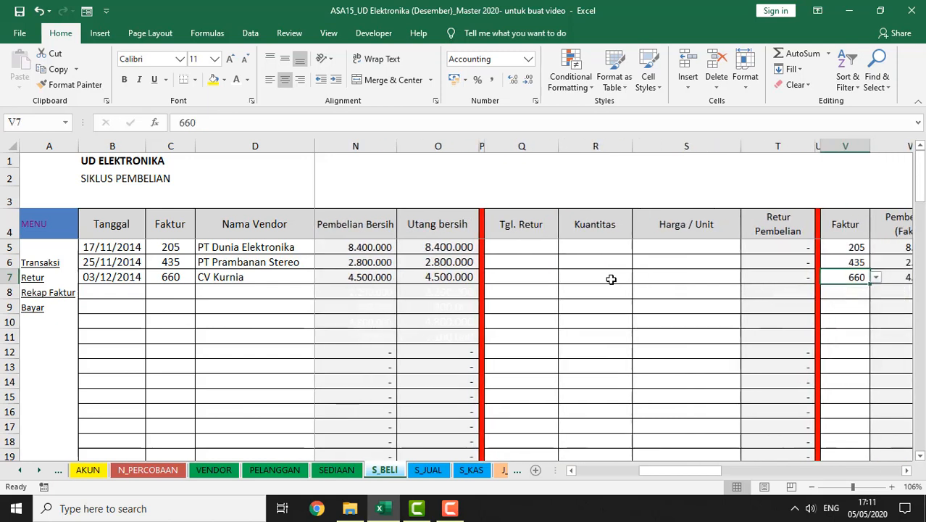
key("Right")
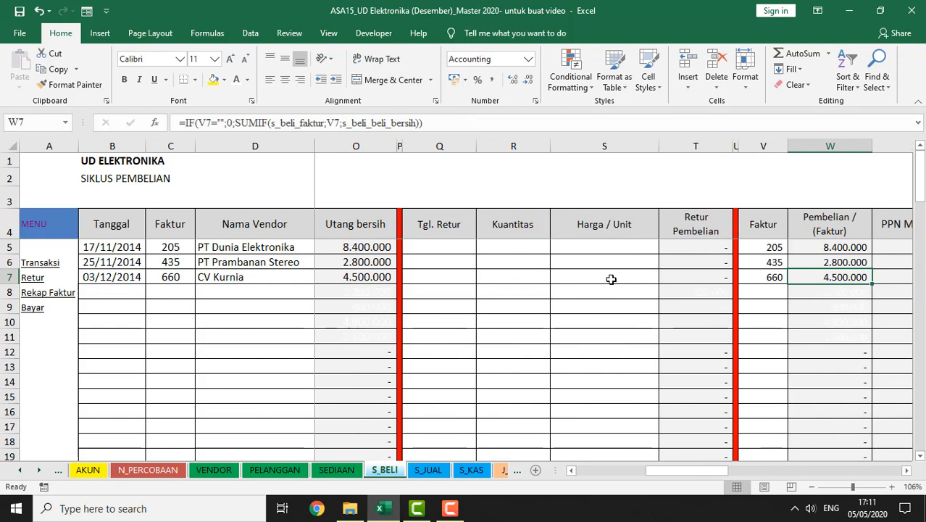
key("F2")
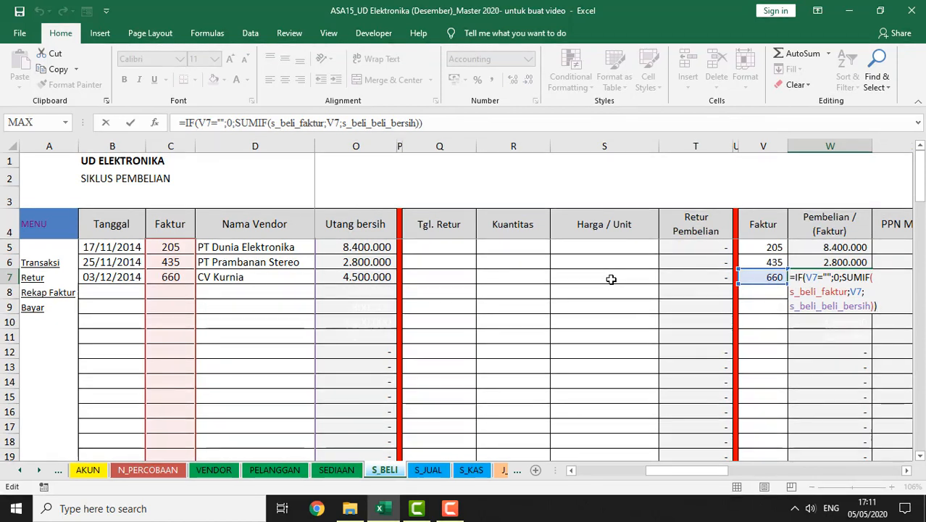
key("Escape")
Step: Examine the PPN Masukan, Beban Angkut and Utang Bersih formulas in row 7 of the Rekap Faktur section
key("Right")
key("Right")
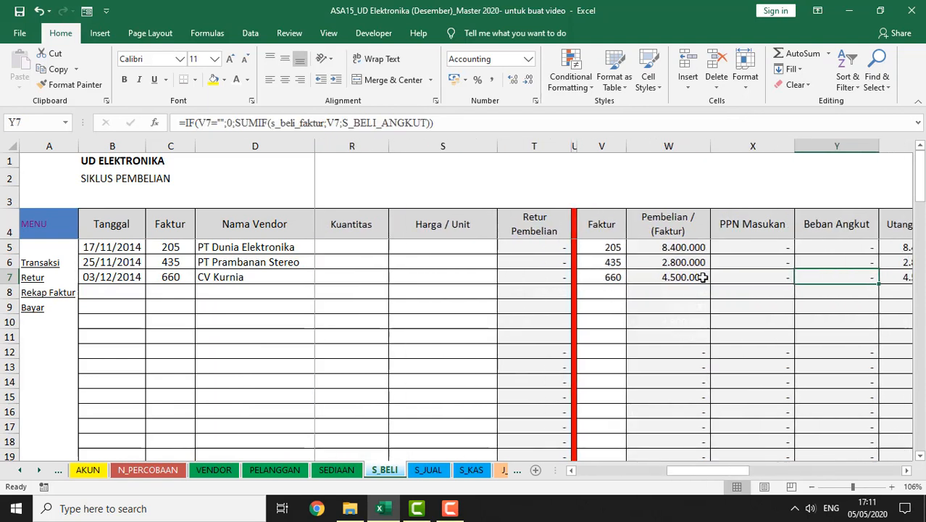
left_click(754, 277)
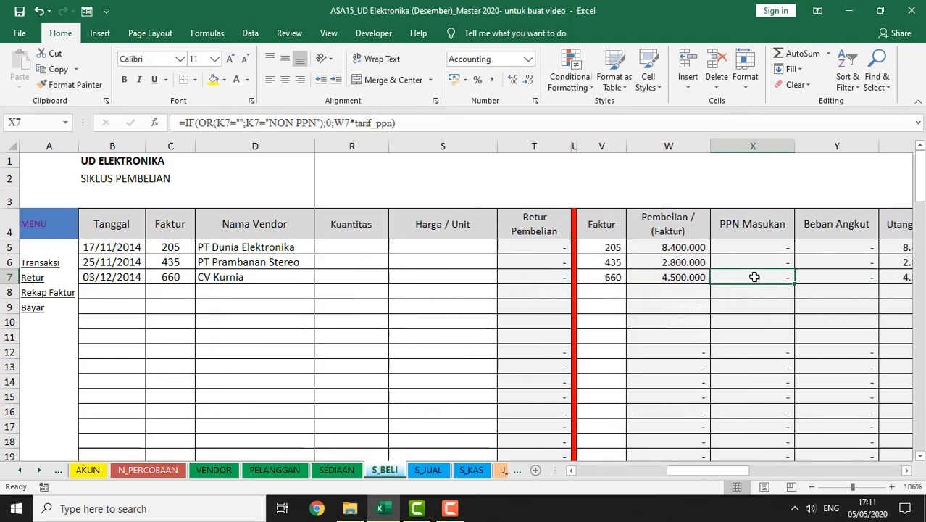
key("Right")
key("Right")
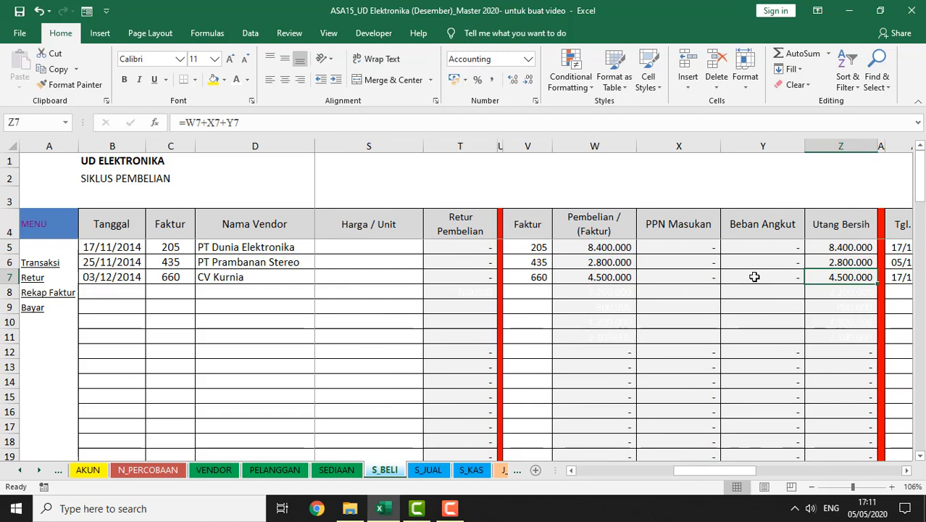
Step: In row 7 of the Bayar section, examine Tgl. Bayar, No. Cek, Bank/Tunai and Jml. Utang Dibayar
key("Right")
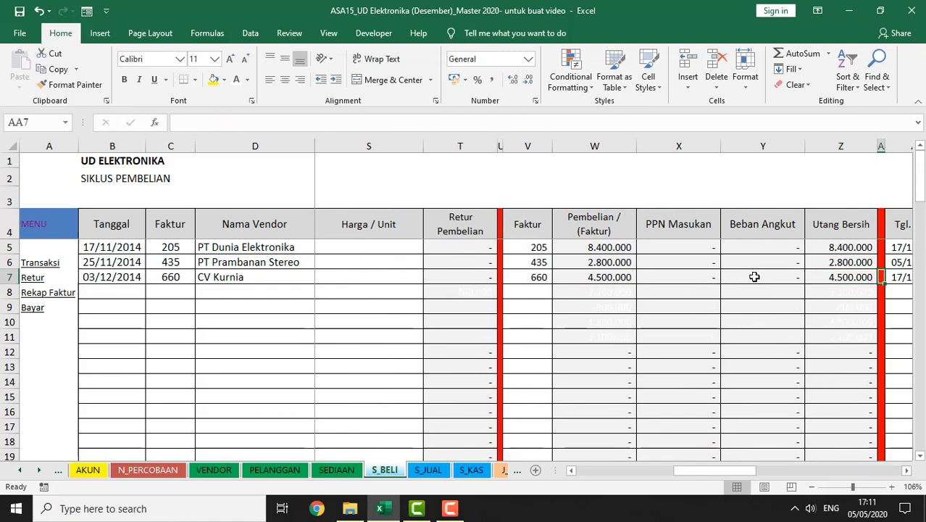
key("Right")
key("Right")
key("Right")
key("Right")
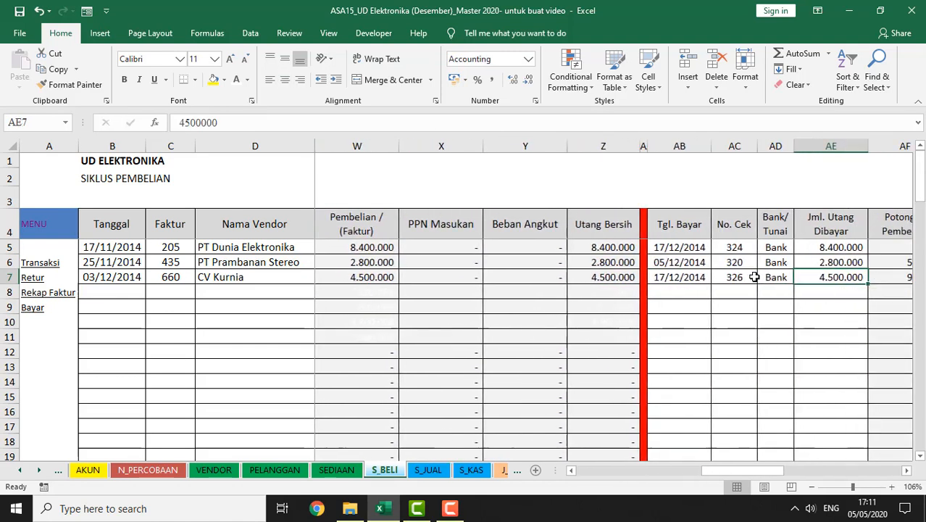
key("Right")
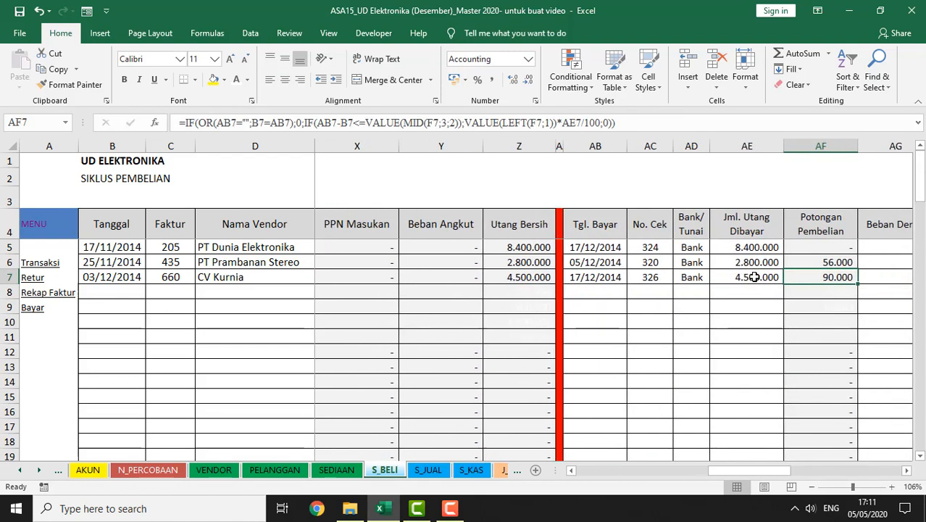
left_click(602, 273)
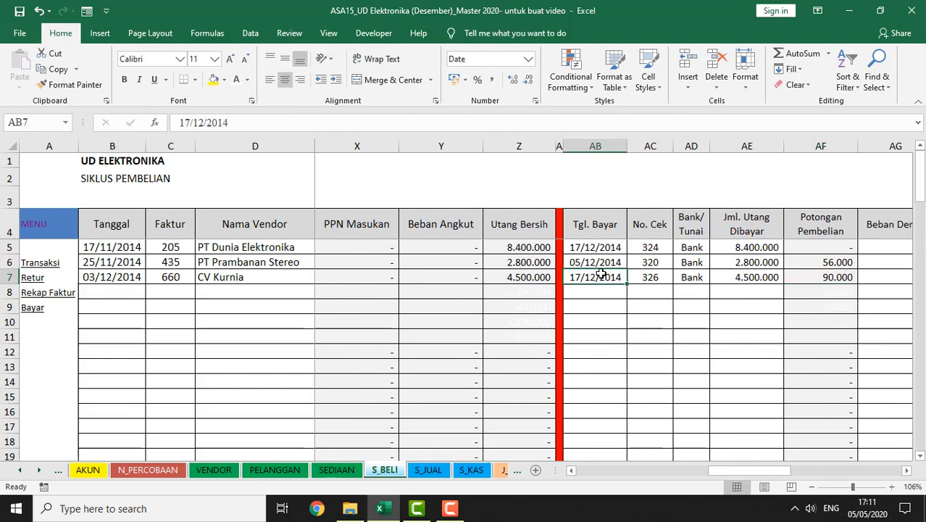
key("Right")
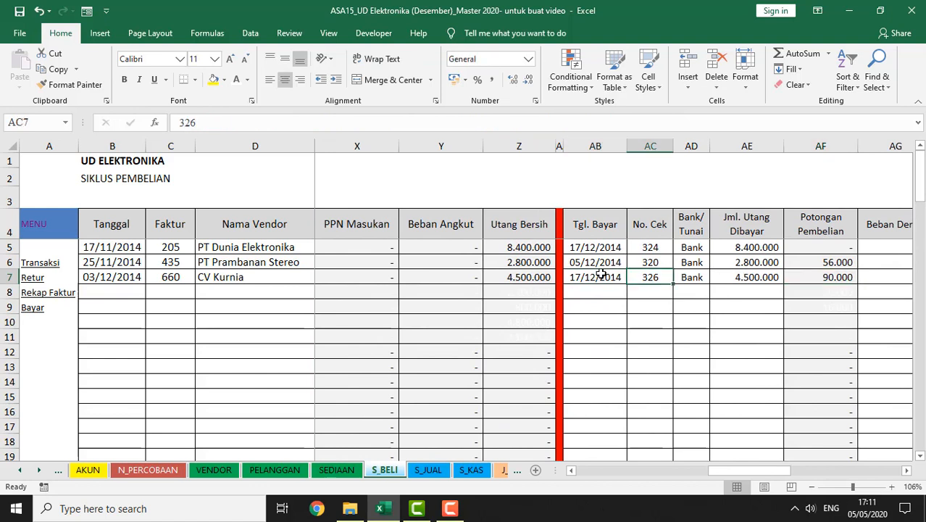
key("Right")
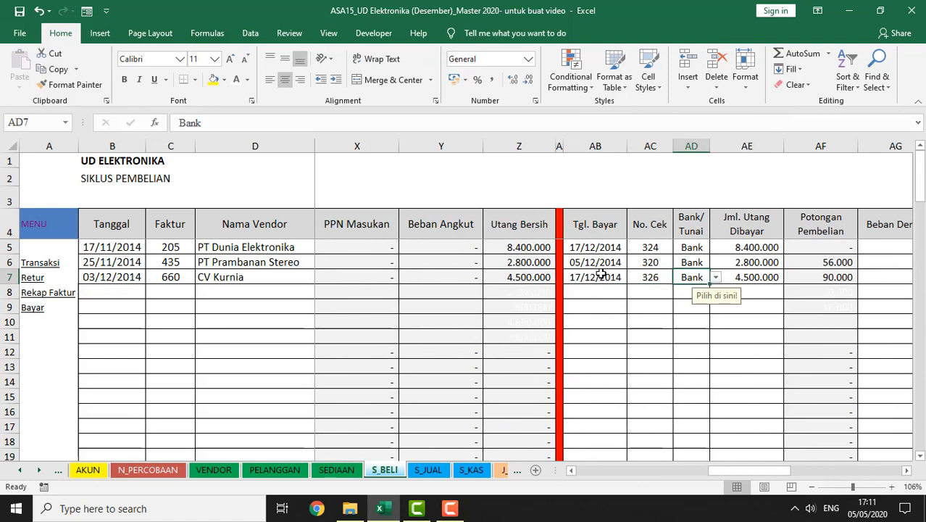
key("Right")
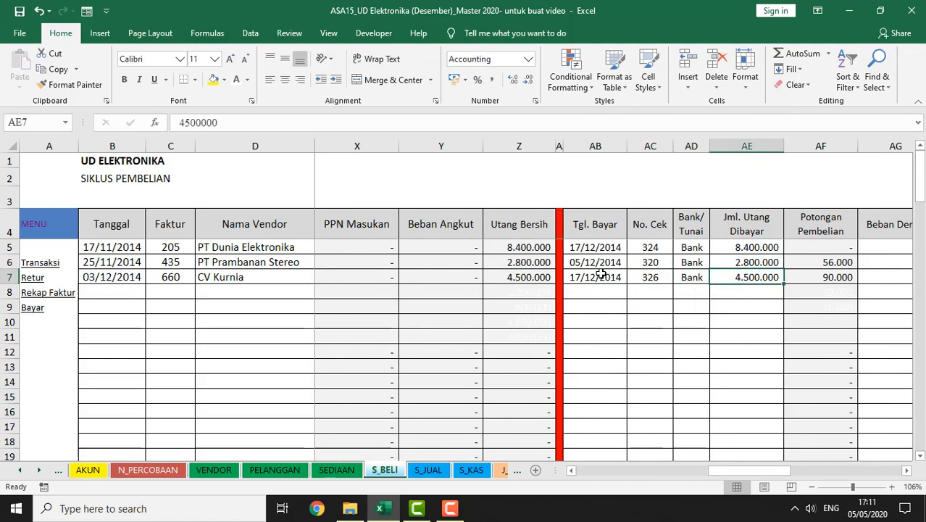
Step: Examine the Potongan Pembelian discount formula and its referenced cells in row 7, leaving the formula unedited
key("Right")
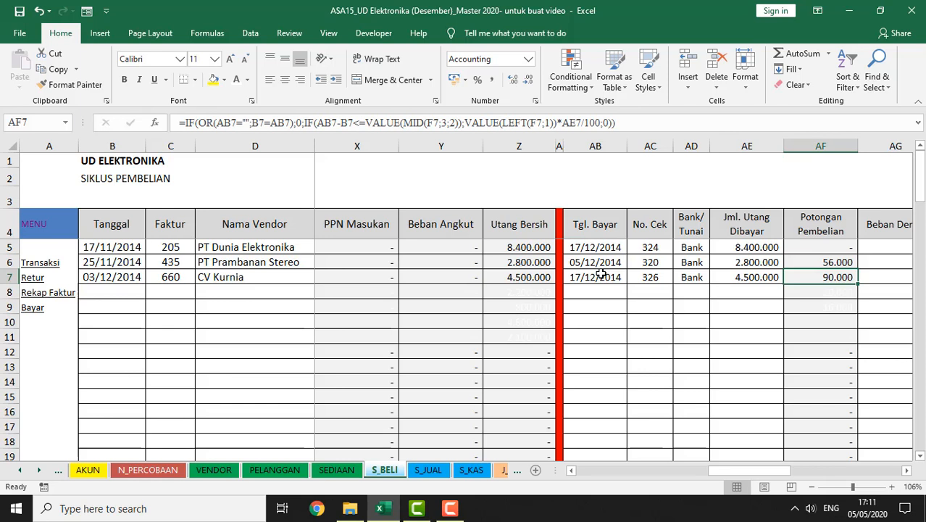
key("F2")
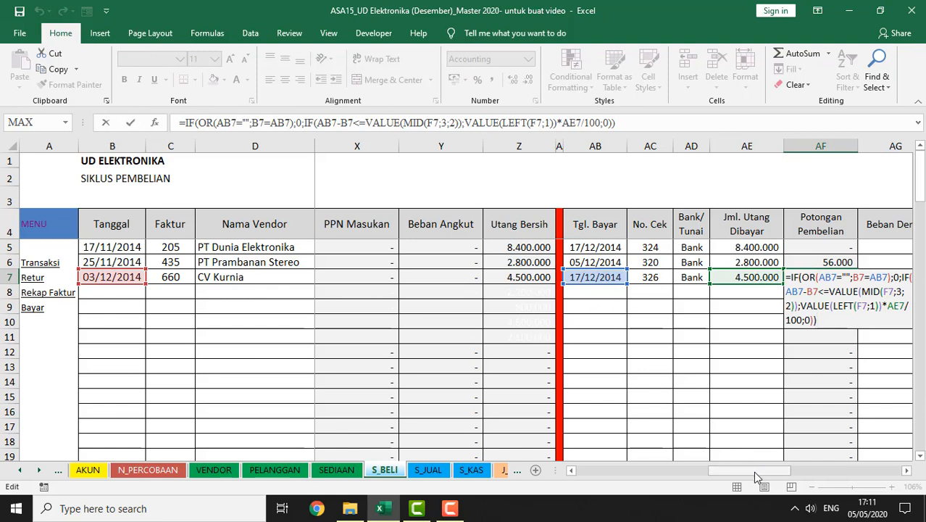
left_click_drag(753, 471, 770, 471)
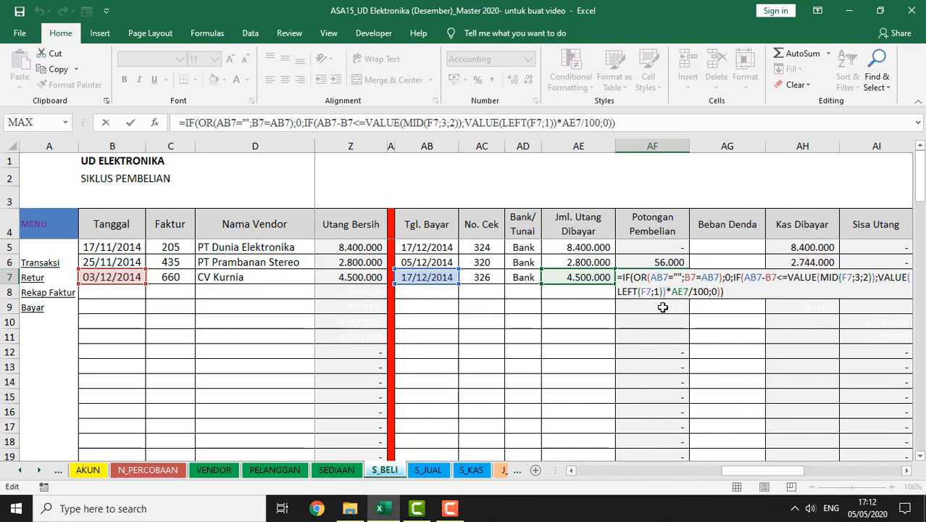
key("Return")
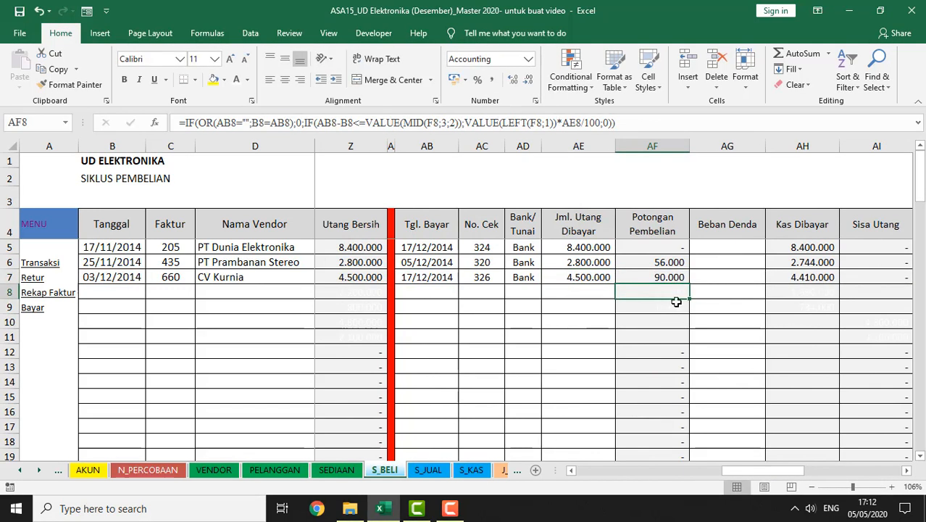
Step: Examine Beban Denda and the Kas Dibayar and Sisa Utang formulas in row 7, along with the row's vendor and purchase date
left_click(736, 278)
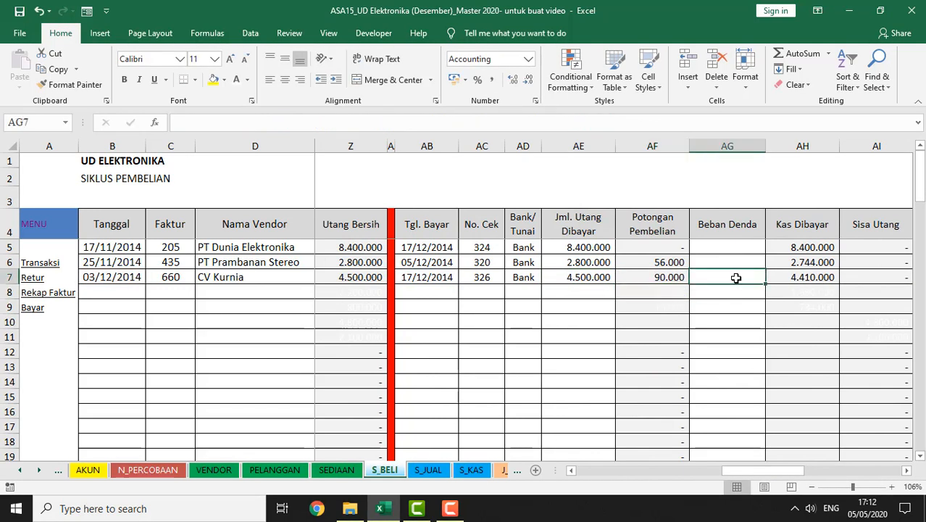
left_click(811, 278)
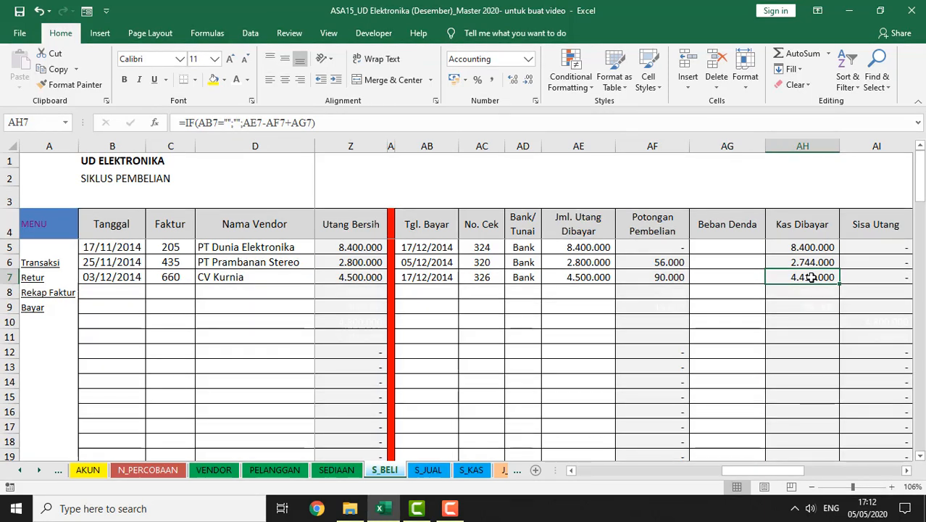
key("Right")
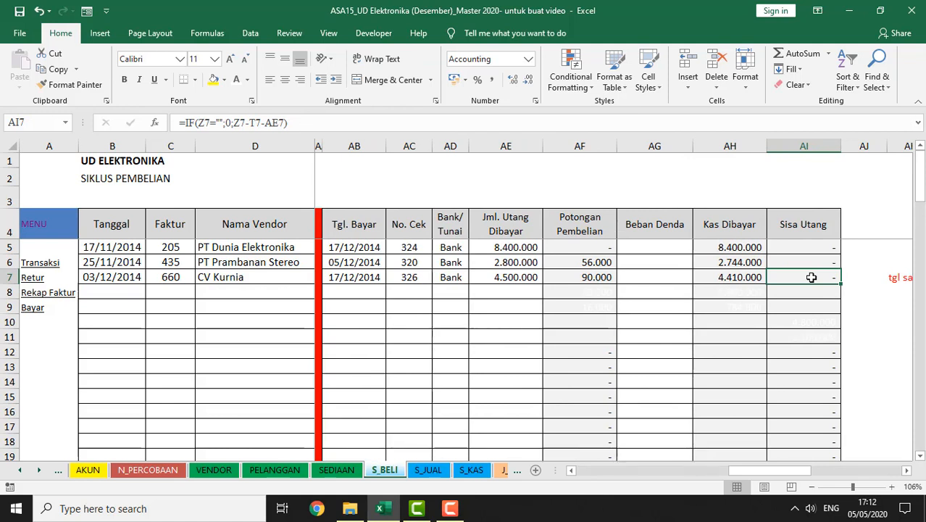
left_click(256, 279)
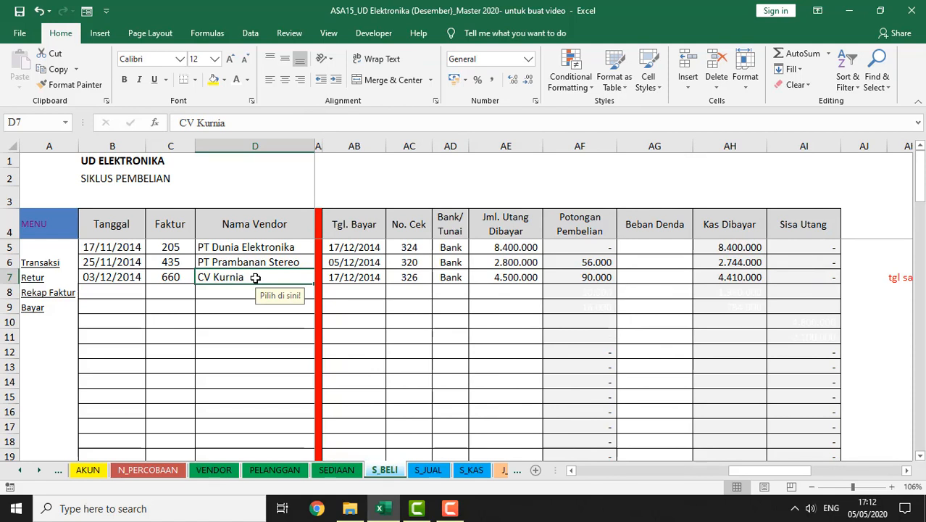
left_click(109, 279)
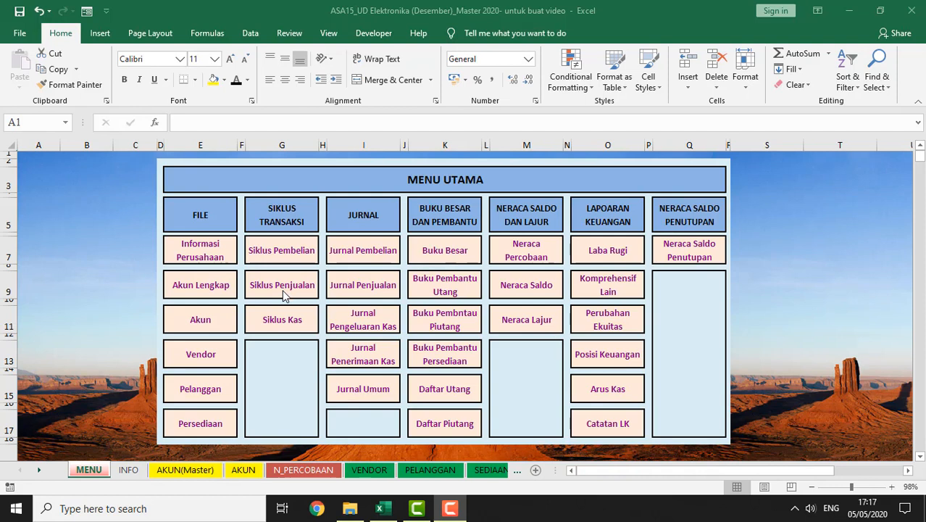
Step: Open the Siklus Penjualan sheet and examine its transaction columns along row 8, from Tanggal to Pendapatan Angkut
left_click(282, 296)
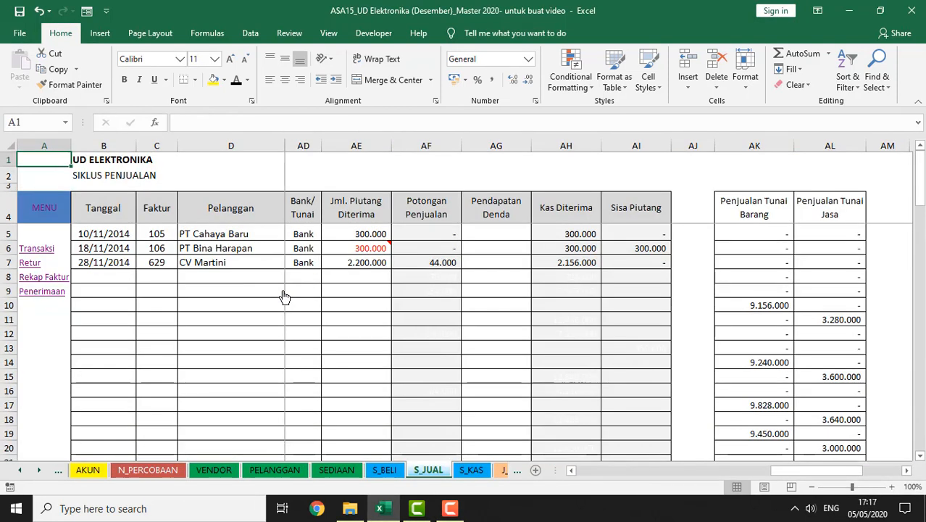
left_click(116, 280)
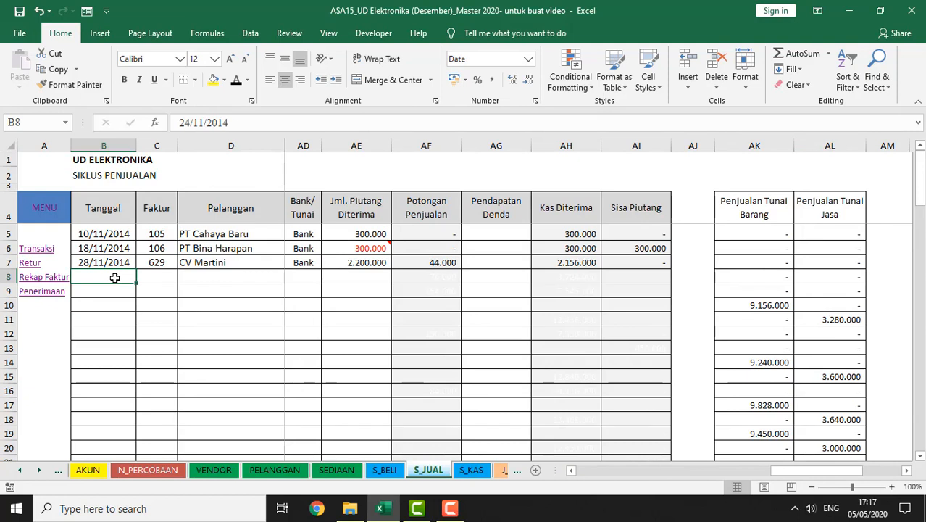
key("Right")
key("Right")
key("Right")
key("Right")
key("Right")
key("Right")
key("Right")
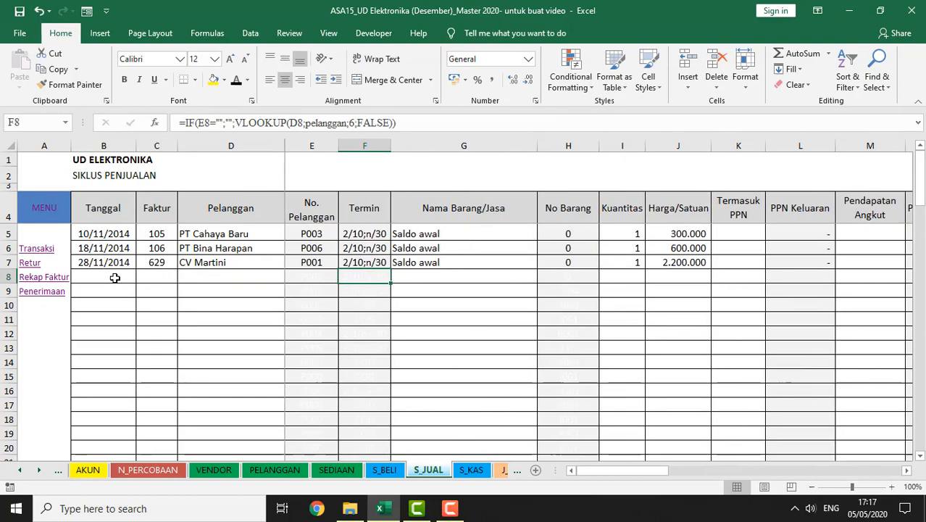
key("Right")
key("Right")
key("Right")
key("Right")
key("Right")
key("Right")
key("Right")
key("Right")
key("Right")
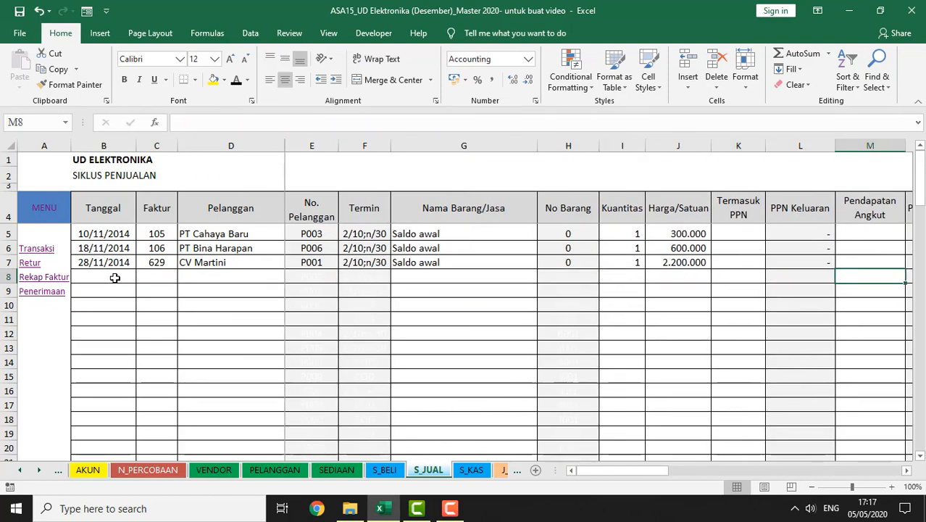
Step: Examine the net sales, return and invoice recap columns along row 8, up to No. Cek
key("Right")
key("Right")
key("Right")
key("Right")
key("Right")
key("Right")
key("Right")
key("Right")
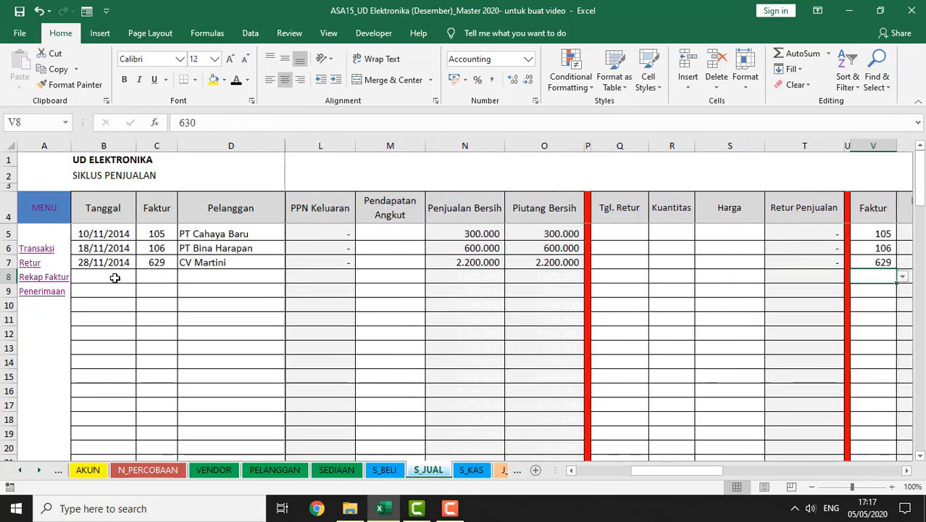
key("Right")
key("Right")
key("Right")
key("Right")
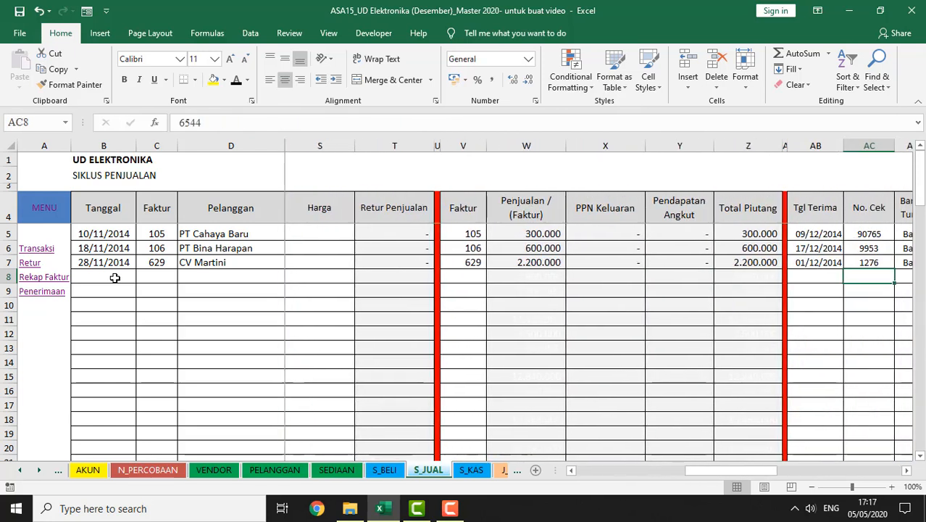
Step: Examine the receipt columns along row 8, from Bank/Tunai past Sisa Piutang
key("Right")
key("Right")
key("Right")
key("Right")
key("Right")
key("Right")
key("Right")
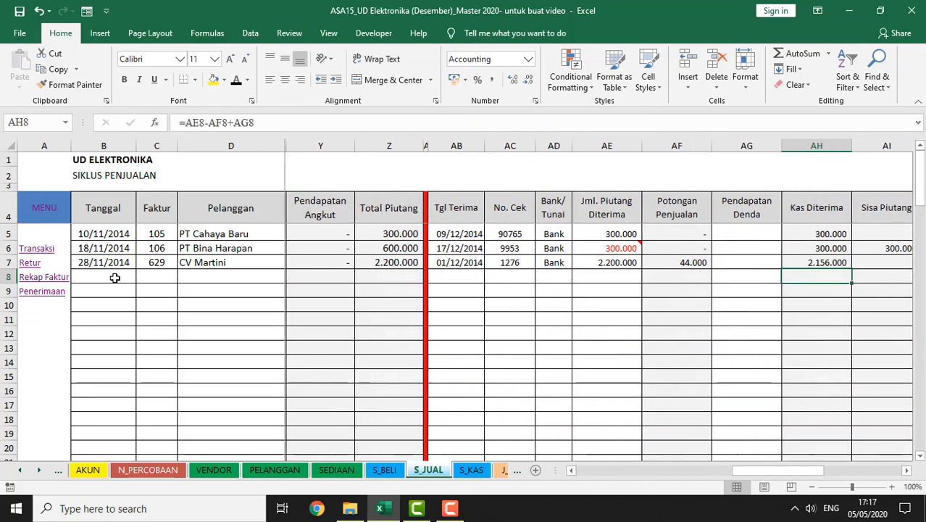
key("Left")
key("Left")
key("Left")
key("Left")
key("Left")
key("Left")
key("Left")
key("Left")
key("Left")
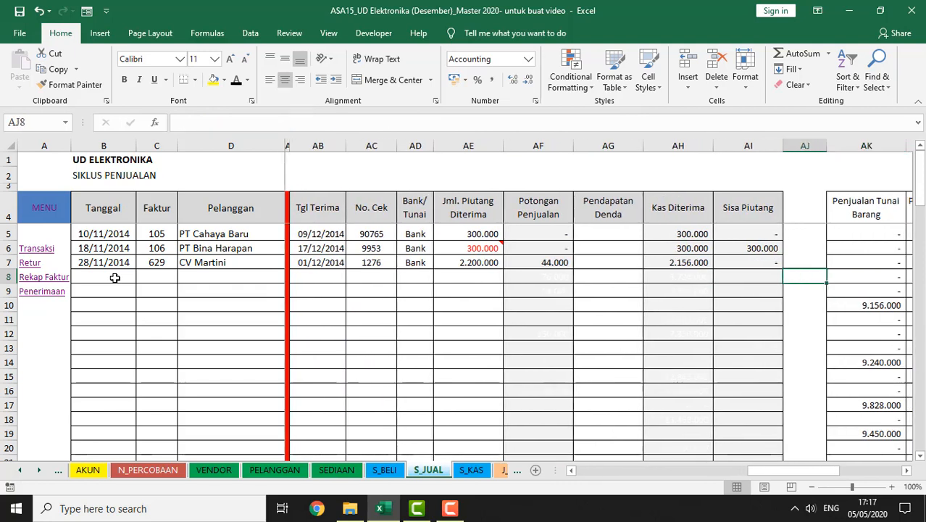
Step: Go back along row 8 to the section links in column A
key("Left")
key("Left")
key("Left")
key("Left")
key("Left")
key("Left")
key("Left")
key("Left")
key("Left")
key("Left")
key("Left")
key("Left")
key("Left")
key("Left")
key("Left")
key("Left")
key("Left")
key("Left")
key("Left")
key("Left")
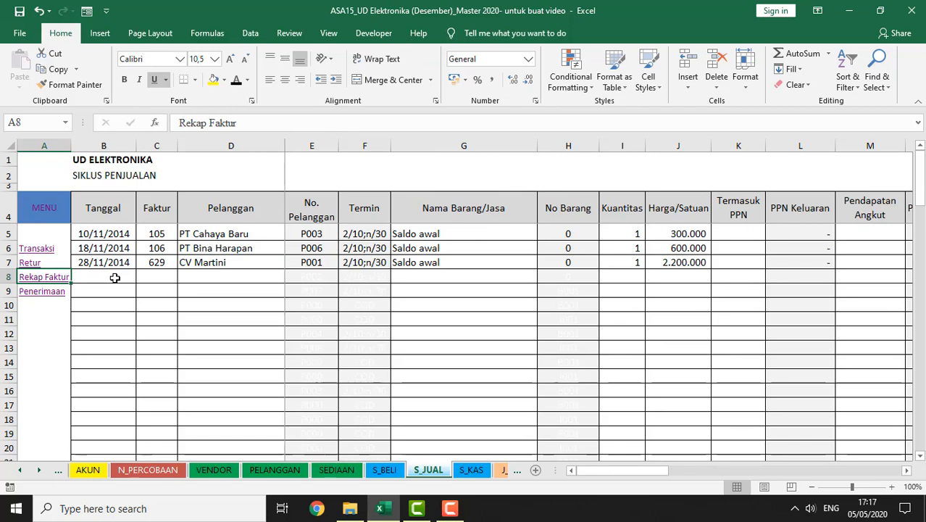
Step: Visit the Transaksi, Retur, Rekap Faktur and Penerimaan sections through their links
left_click(36, 255)
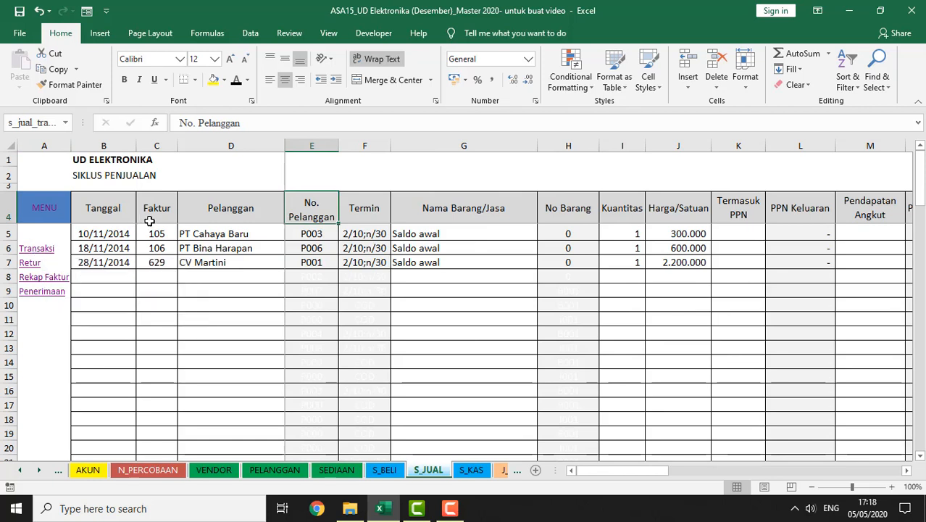
left_click(30, 265)
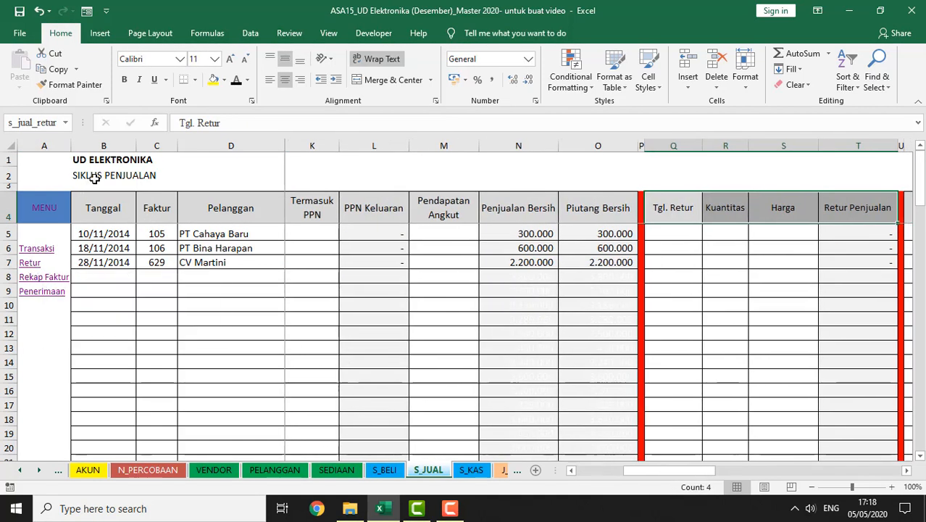
left_click(31, 280)
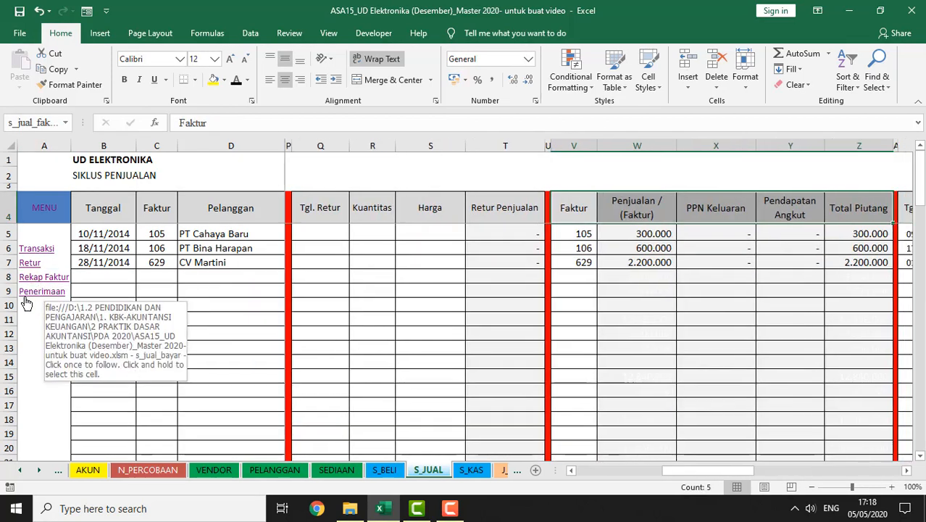
left_click(24, 297)
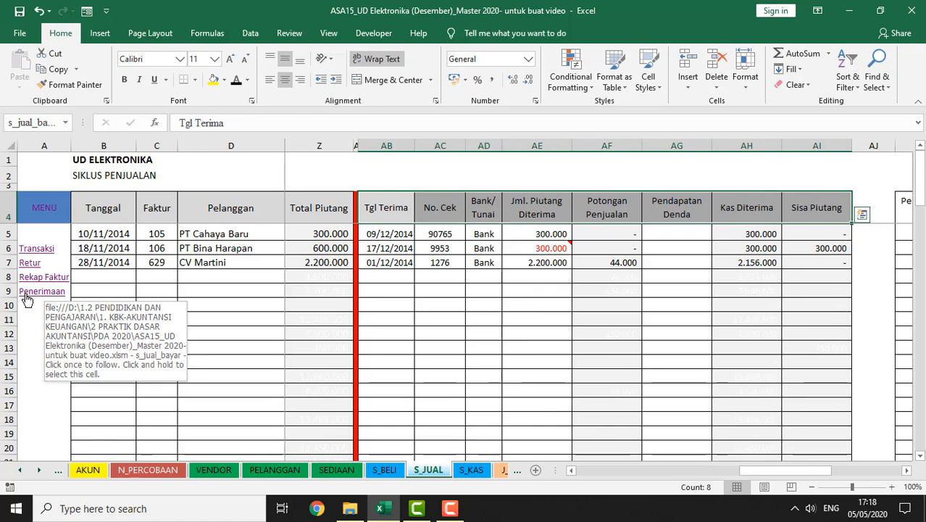
Step: In row 7 of the sales transactions, examine Tanggal, Faktur and Pelanggan
left_click(116, 289)
key("Left")
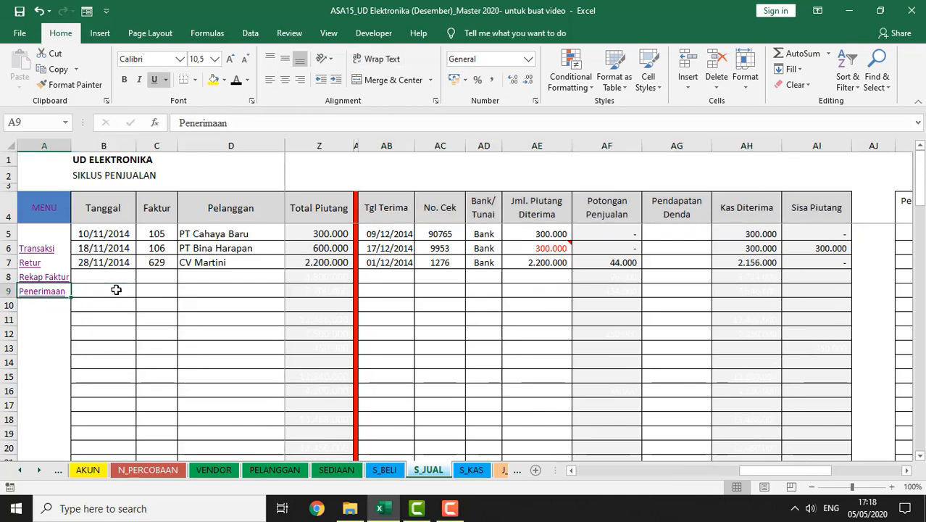
left_click(116, 290)
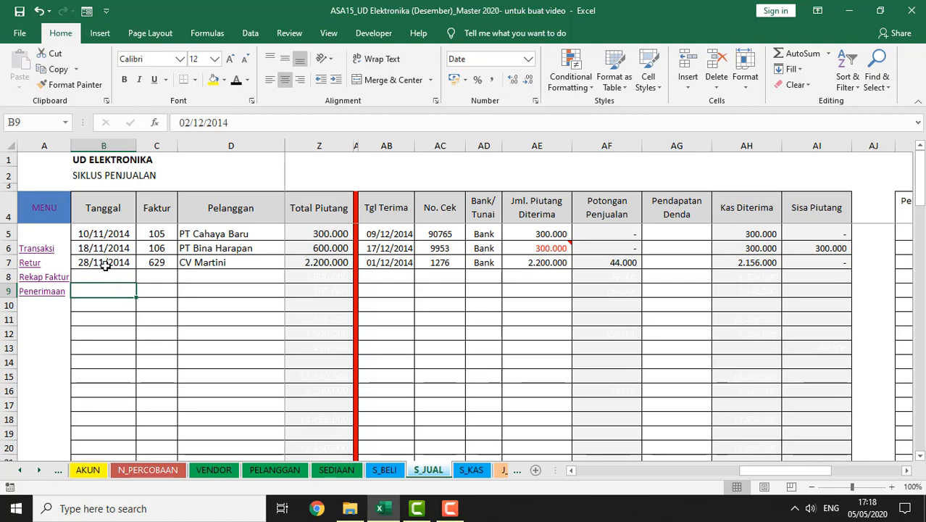
left_click(101, 265)
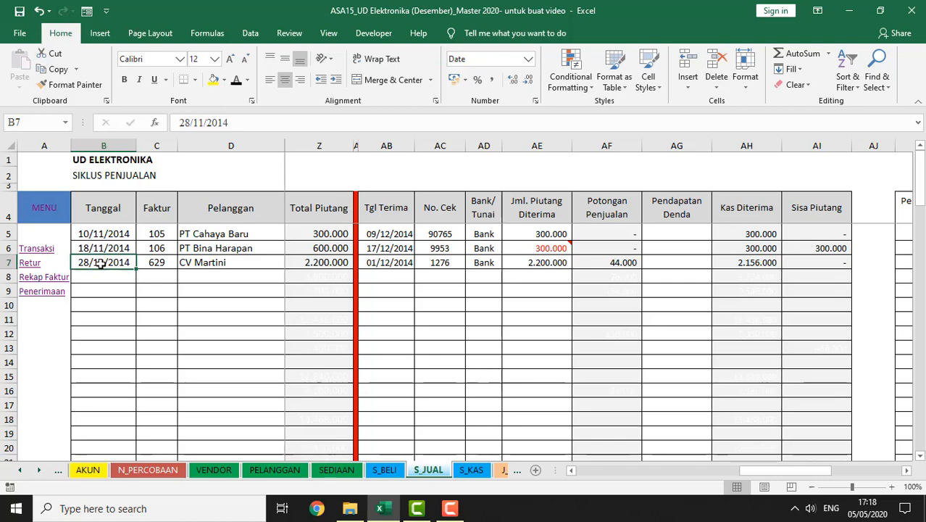
key("Right")
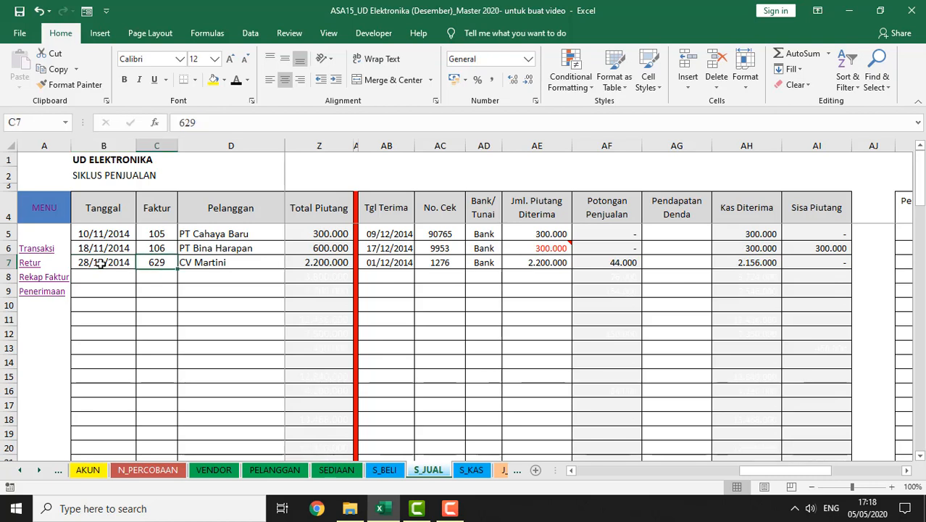
key("Right")
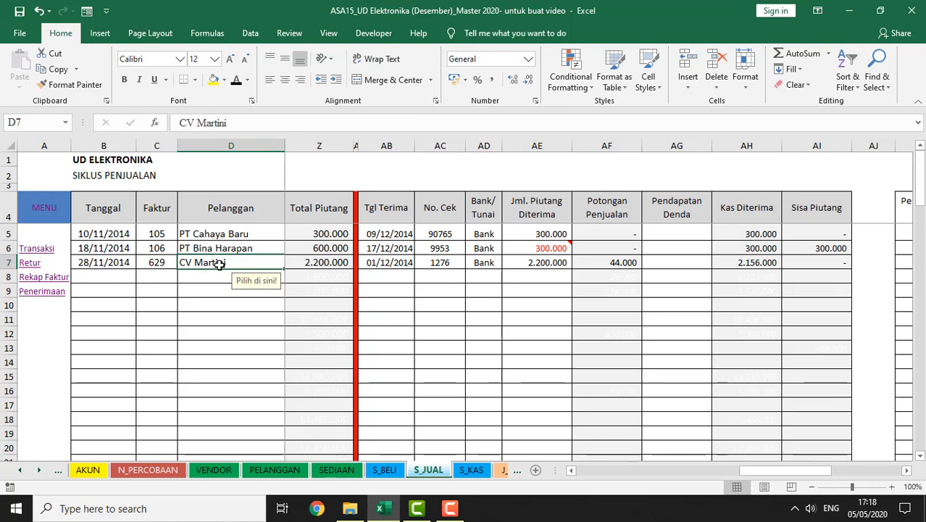
Step: Examine the No. Pelanggan and No Barang lookup formulas in row 7, along with Termin, Nama Barang/Jasa and Kuantitas
key("Right")
key("Right")
key("Right")
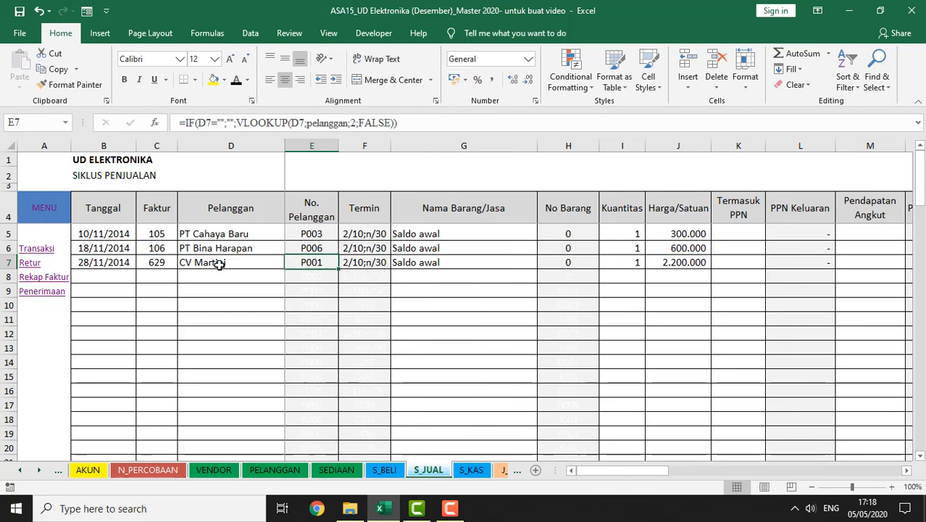
key("Right")
key("Right")
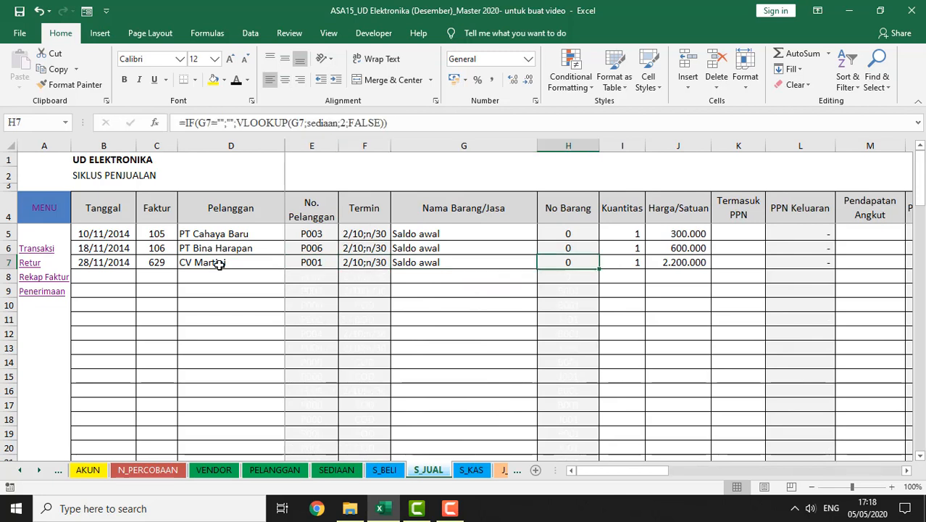
key("Left")
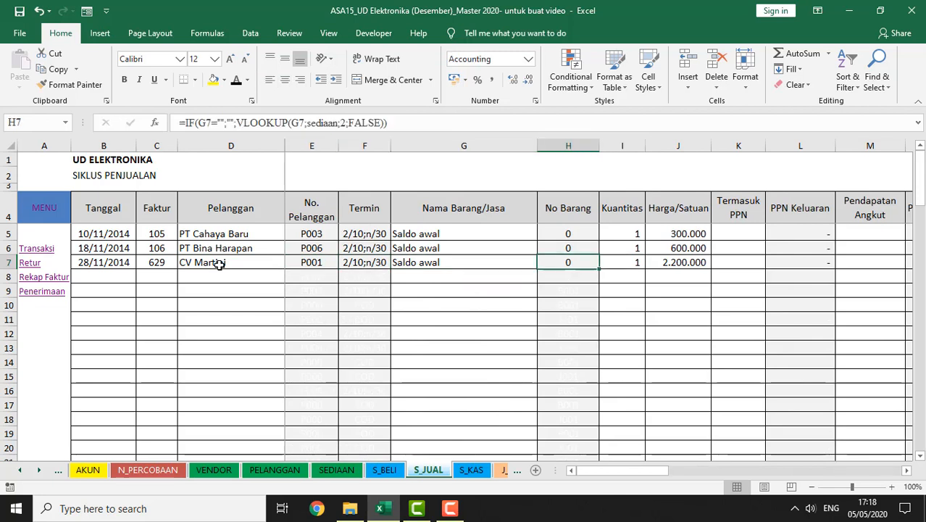
key("Right")
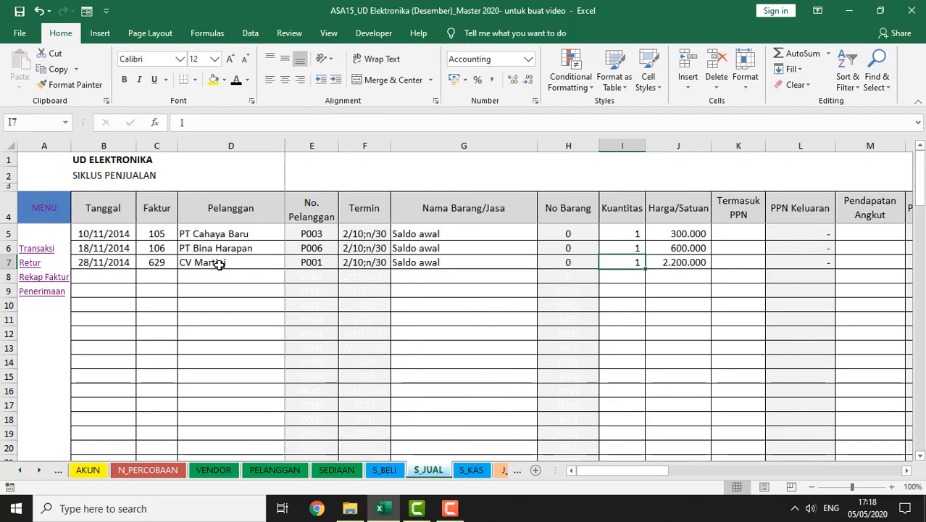
Step: Examine Harga/Satuan, the PPN and freight columns, and the Penjualan Bersih and Piutang Bersih formulas in row 7
key("Right")
key("Right")
key("Right")
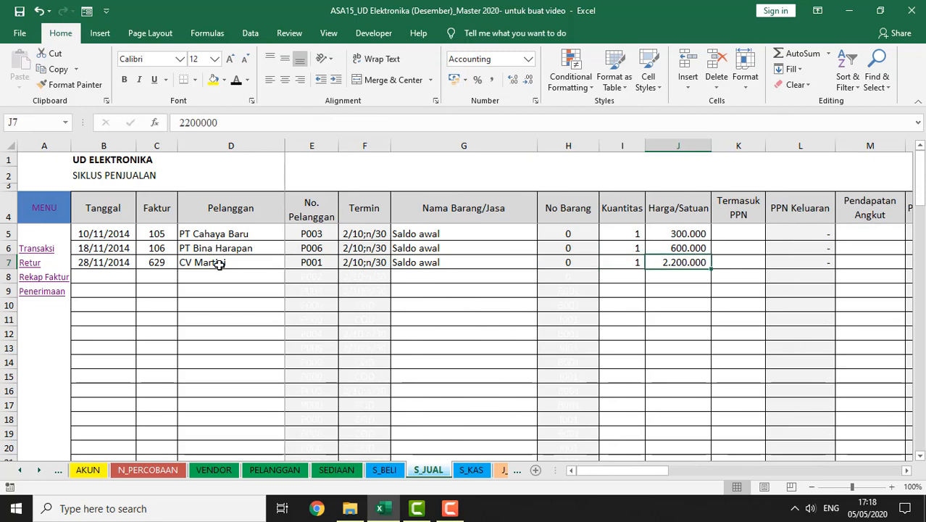
key("Right")
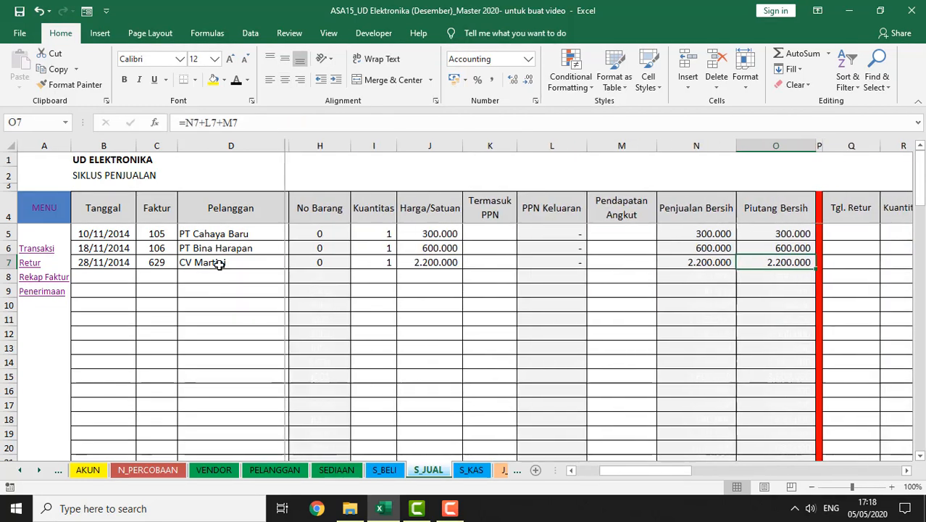
Step: In row 7 of the Retur section, examine Tgl. Retur, Kuantitas, Harga and the Retur Penjualan formula
key("Right")
key("Right")
key("Right")
key("Right")
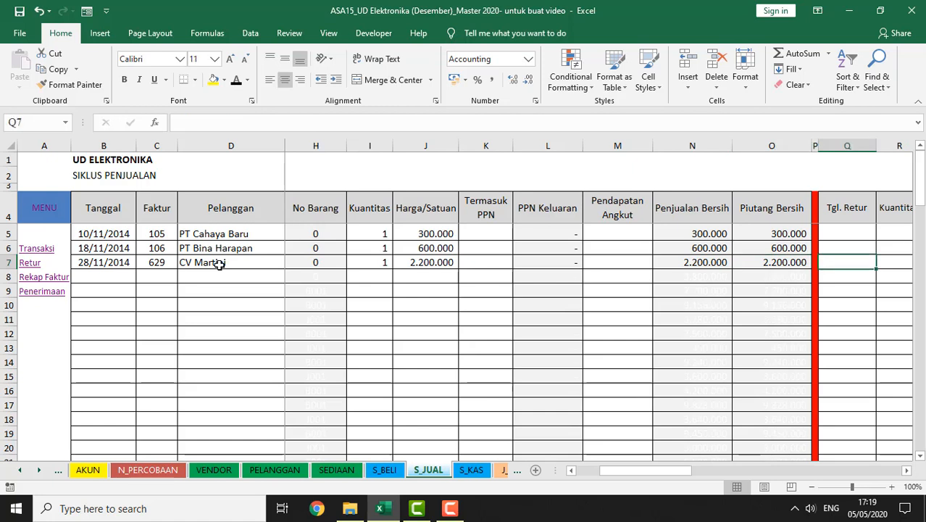
key("Right")
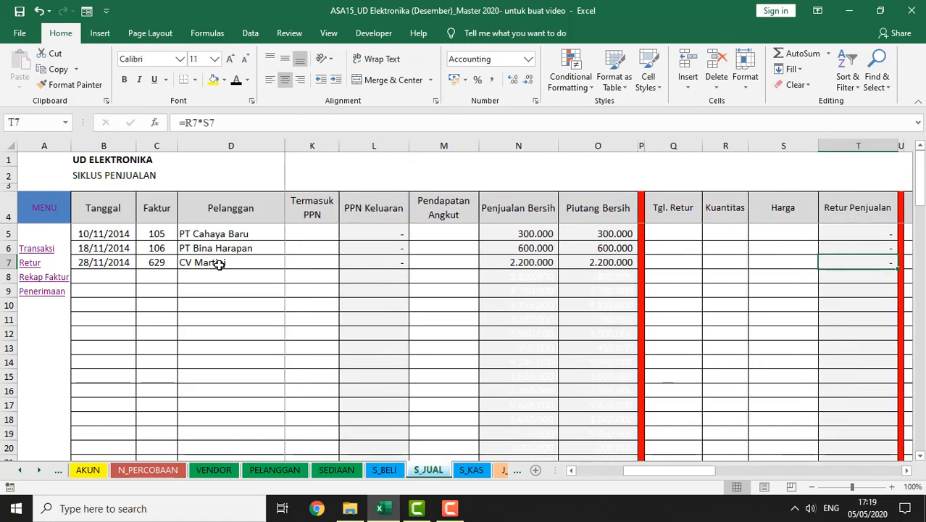
key("Left")
key("Left")
key("Left")
key("Right")
key("Right")
key("Right")
Step: In row 7 of the Rekap Faktur section, examine Faktur and the Penjualan, PPN Keluaran, Pendapatan Angkut and Total Piutang formulas
key("Right")
key("Right")
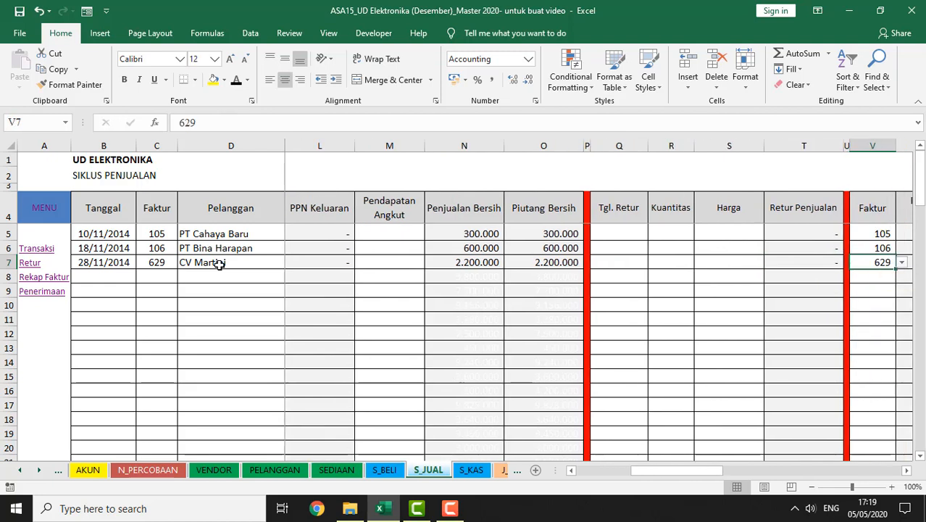
key("Right")
key("Left")
key("Right")
key("Right")
key("Right")
key("Right")
key("Right")
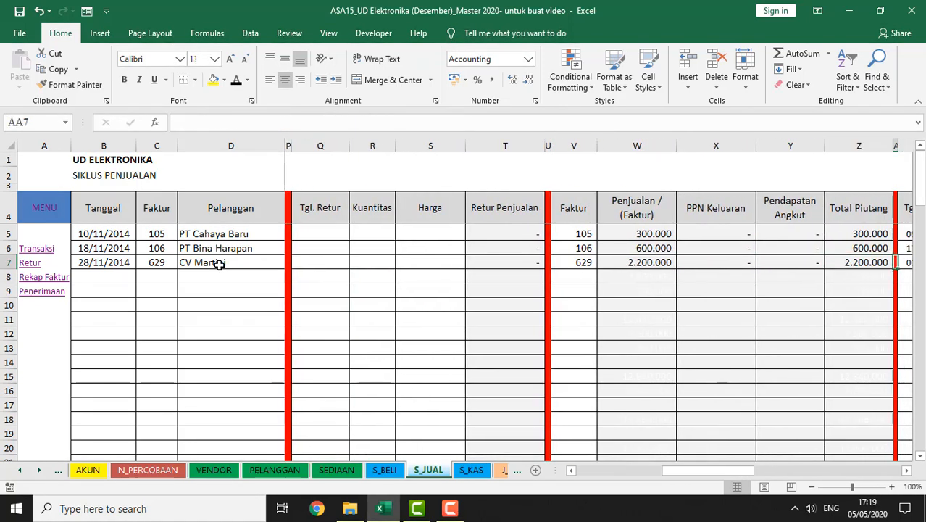
Step: In row 7 of the Penerimaan section, examine Tgl Terima, No. Cek, Bank/Tunai and Jml. Piutang Diterima
key("Right")
key("Right")
key("Right")
key("Right")
key("Right")
key("Right")
key("Right")
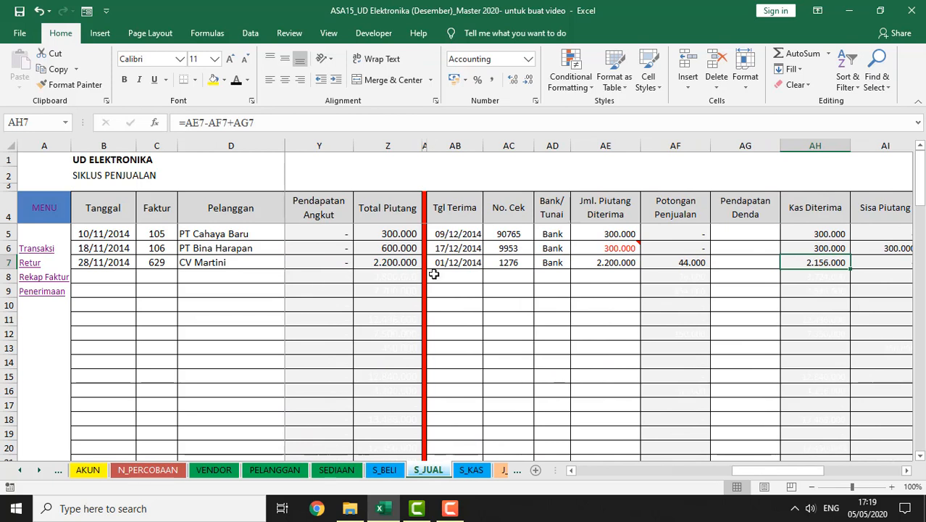
left_click(457, 264)
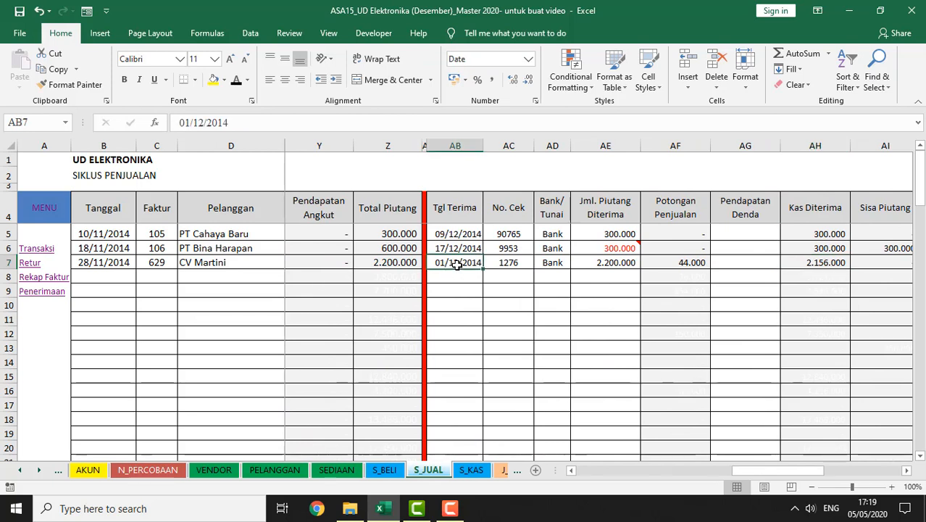
key("Right")
key("Right")
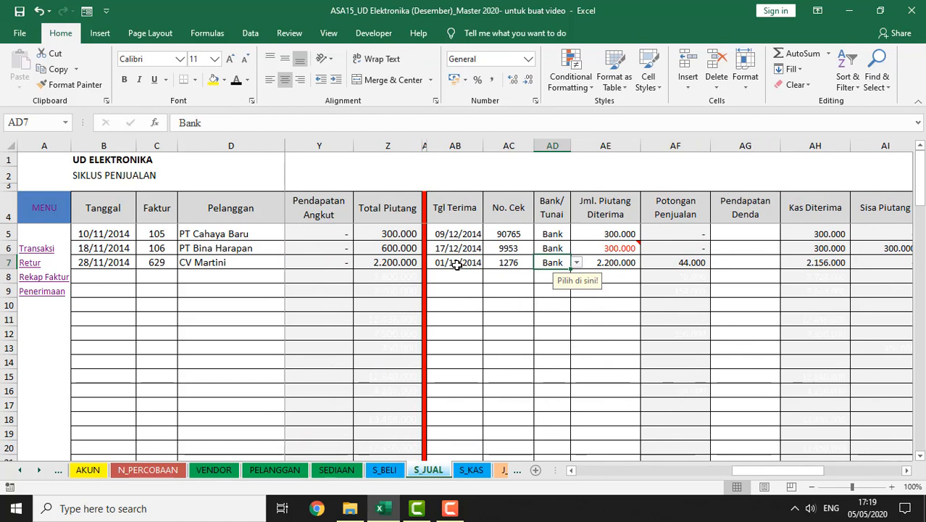
key("Left")
key("Right")
key("Right")
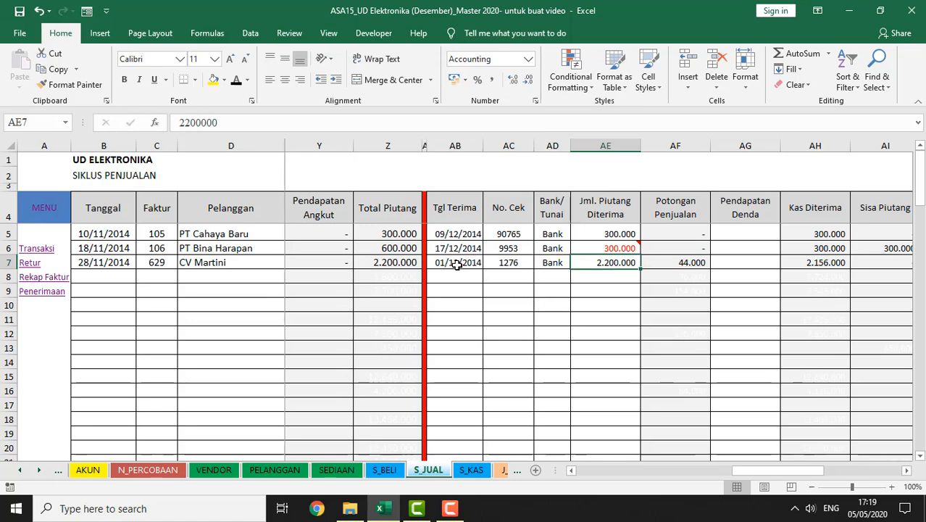
Step: Examine the Potongan Penjualan formula, Pendapatan Denda and the Kas Diterima formula in row 7
key("Right")
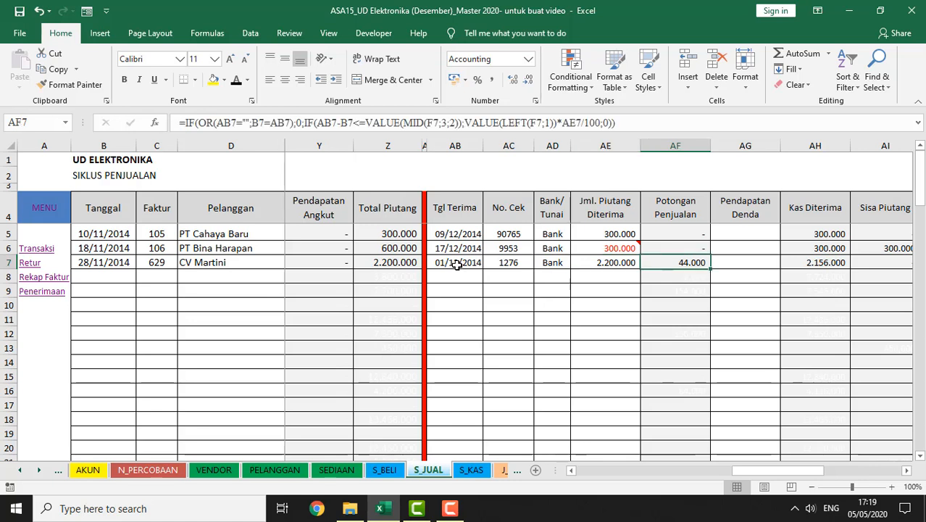
key("Right")
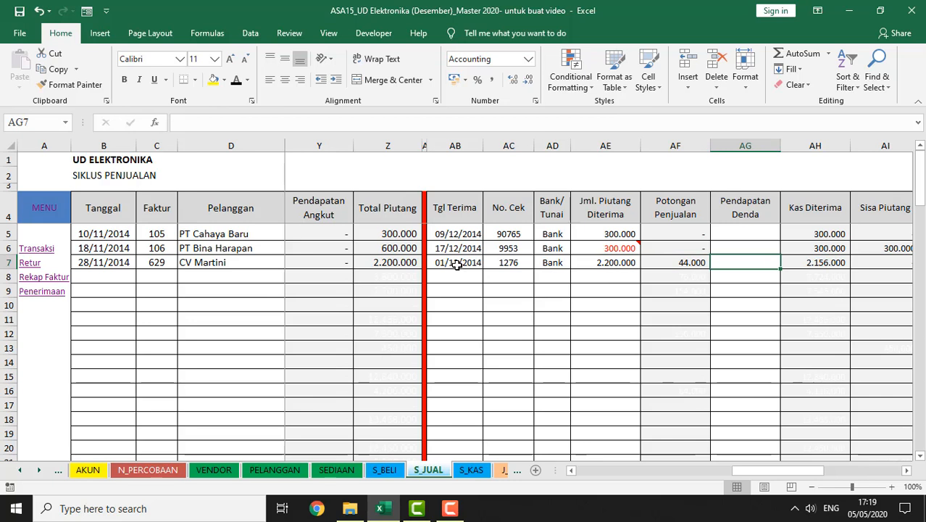
key("Right")
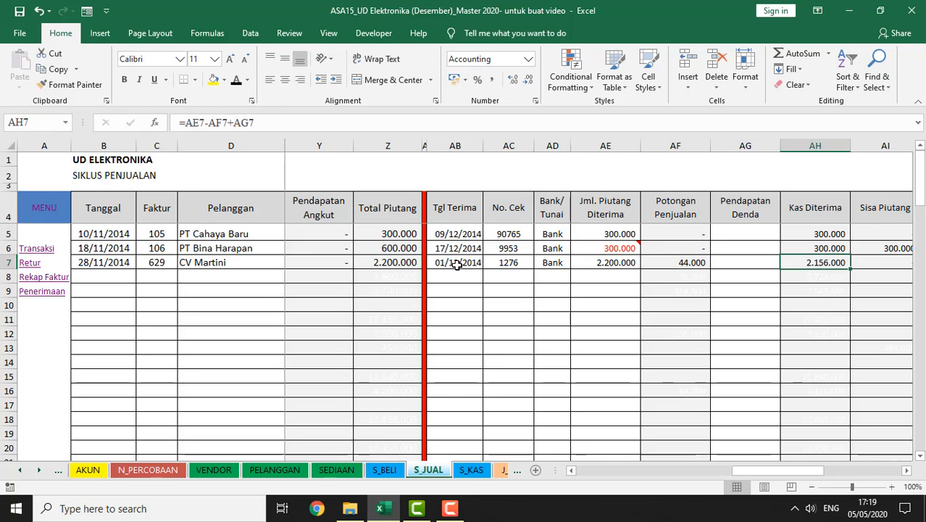
Step: Examine Sisa Piutang in row 7 of the Siklus Penjualan sheet and open the Siklus Kas sheet
key("Right")
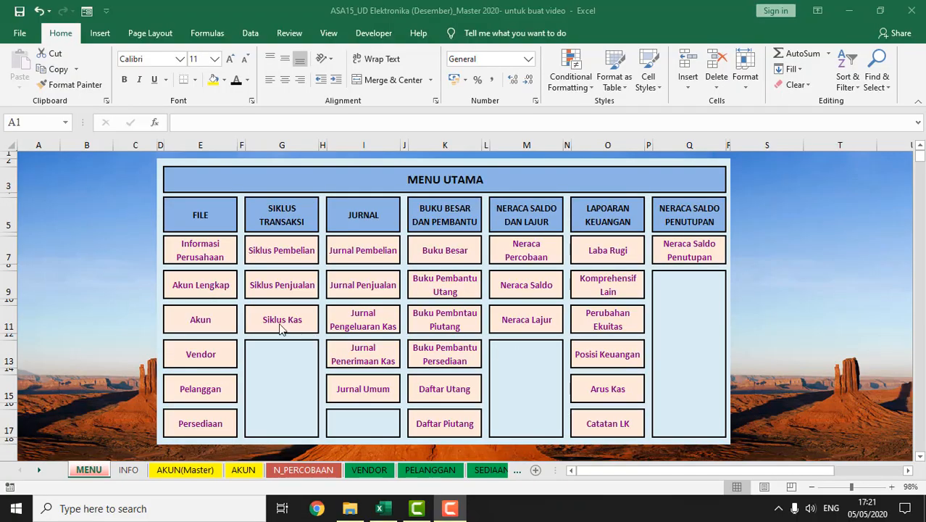
left_click(278, 325)
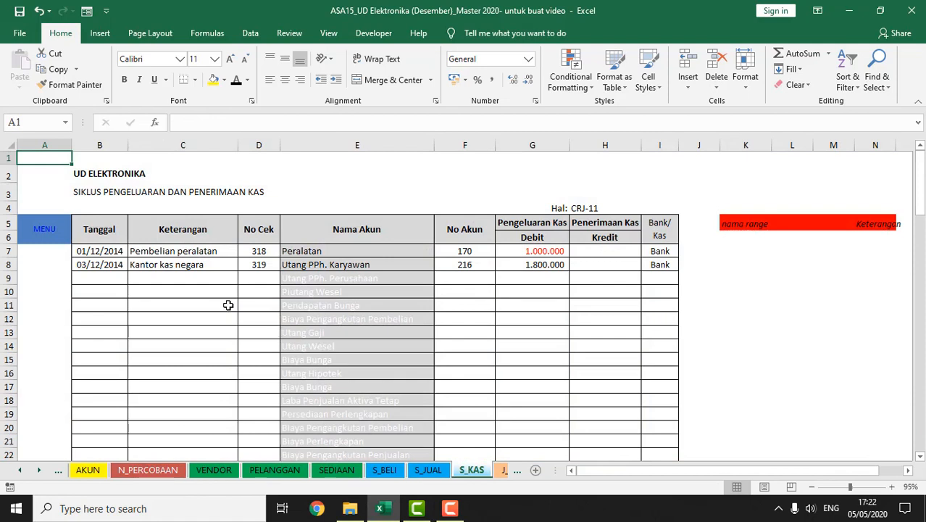
Step: Look across row 9 of the Siklus Kas table, from Tanggal to Bank/Kas and back
left_click(138, 283)
key("Left")
key("Left")
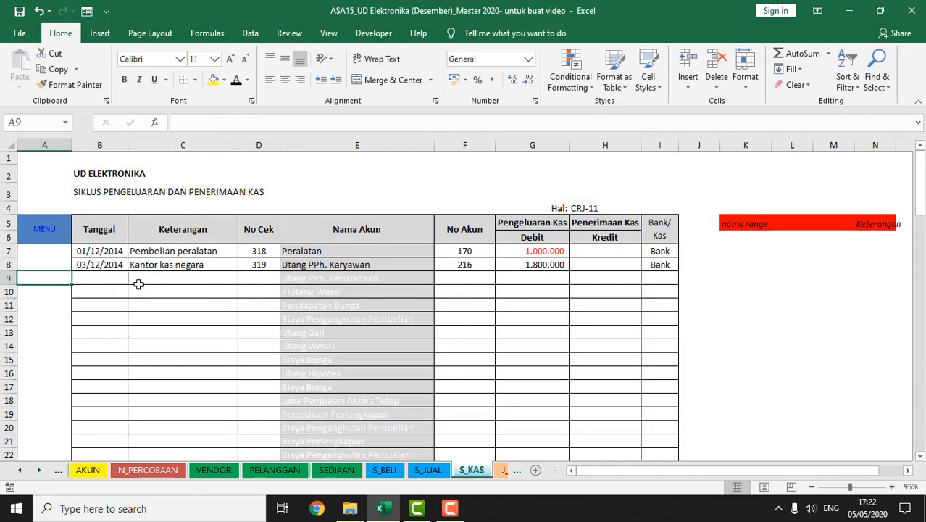
key("Right")
key("Right")
key("Right")
key("Right")
key("Right")
key("Right")
key("Right")
key("Right")
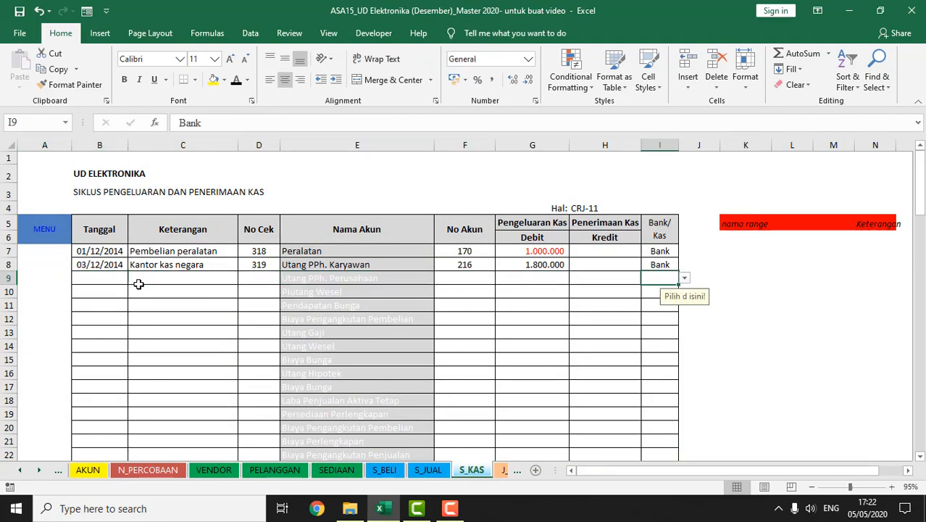
key("Left")
key("Left")
key("Left")
key("Left")
key("Left")
key("Left")
key("Left")
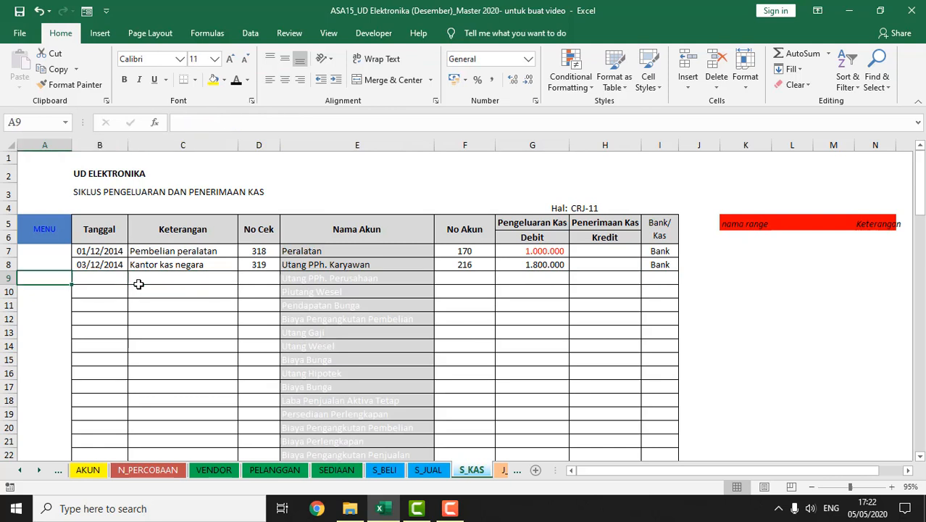
Step: In row 7 of the Siklus Kas table, examine every column from Tanggal to Bank/Kas, including the Nama Akun lookup formula
key("Up")
key("Up")
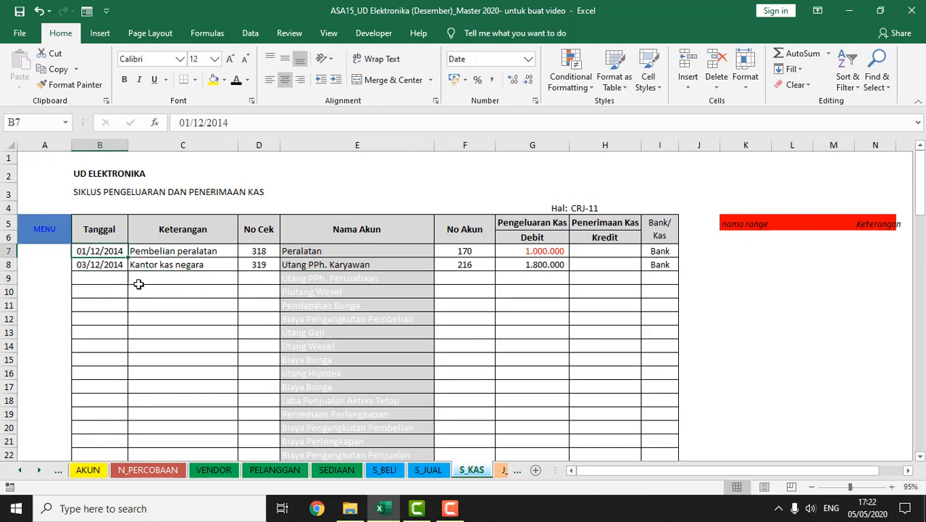
key("Right")
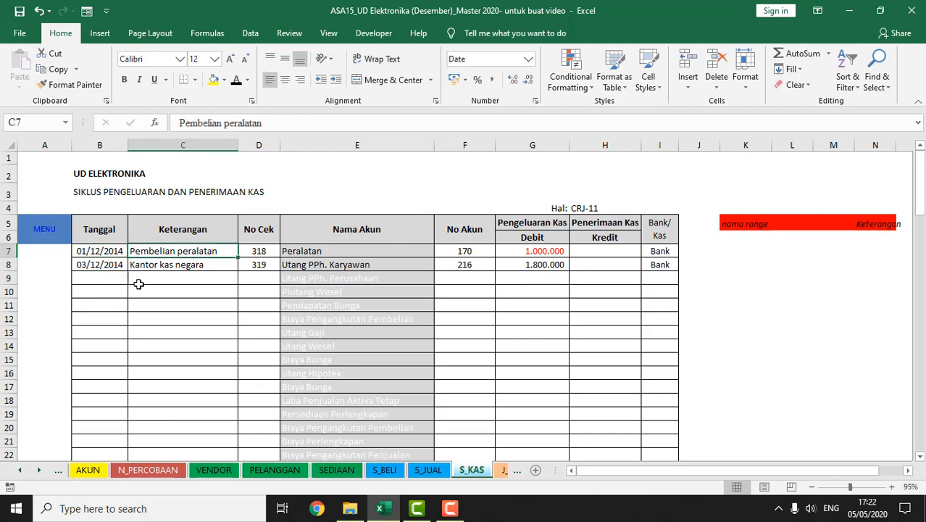
key("Right")
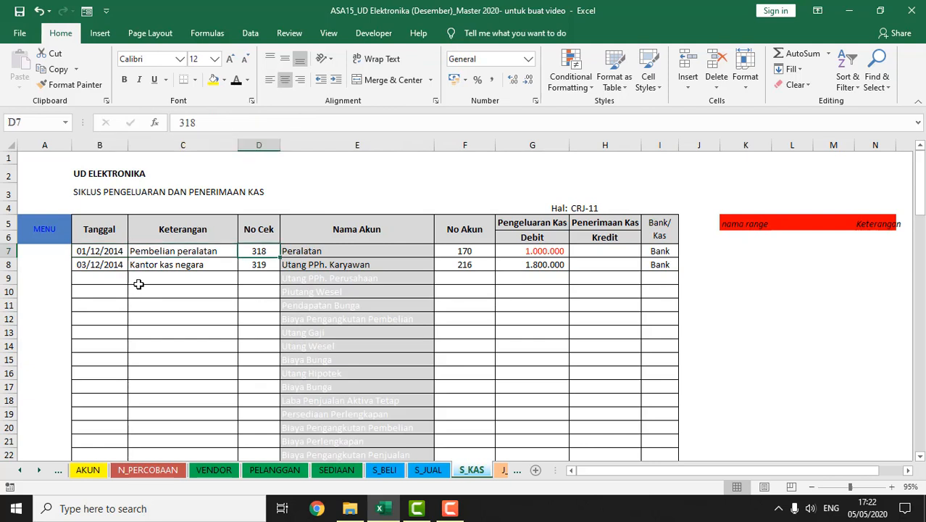
key("Right")
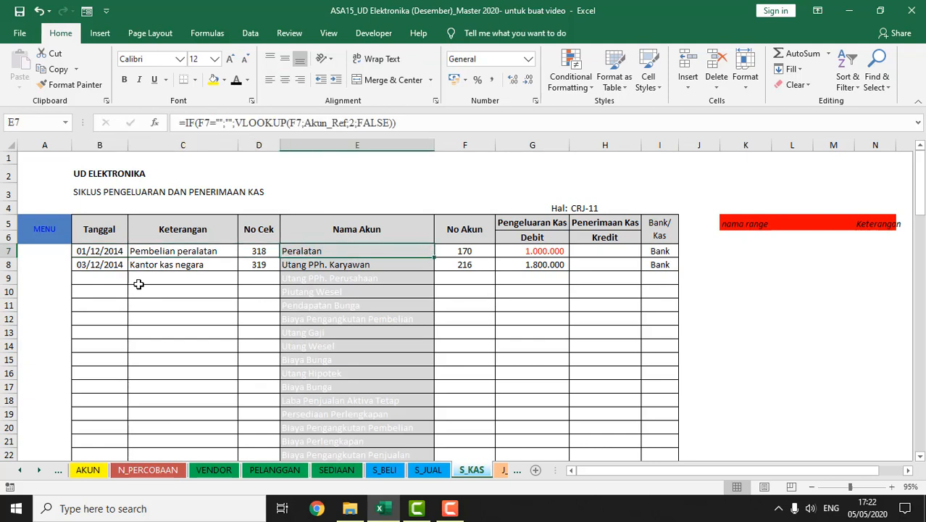
key("Right")
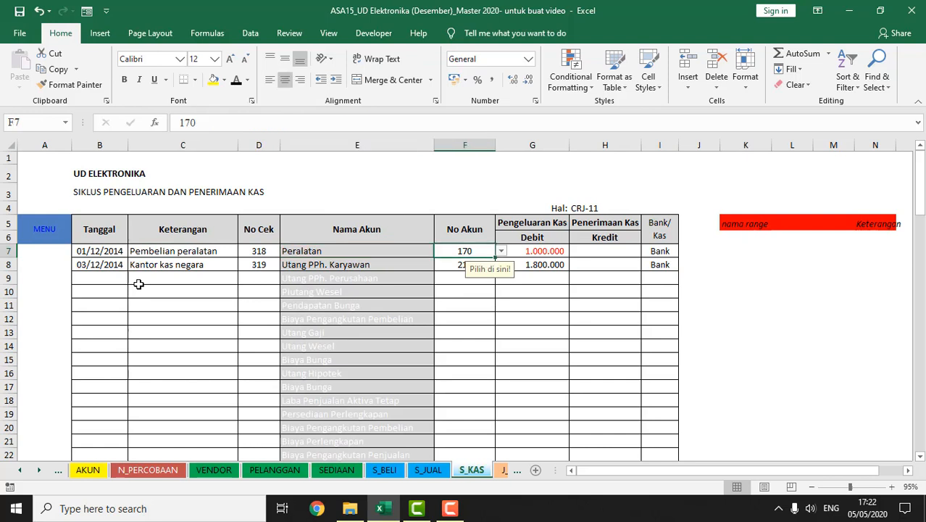
key("Right")
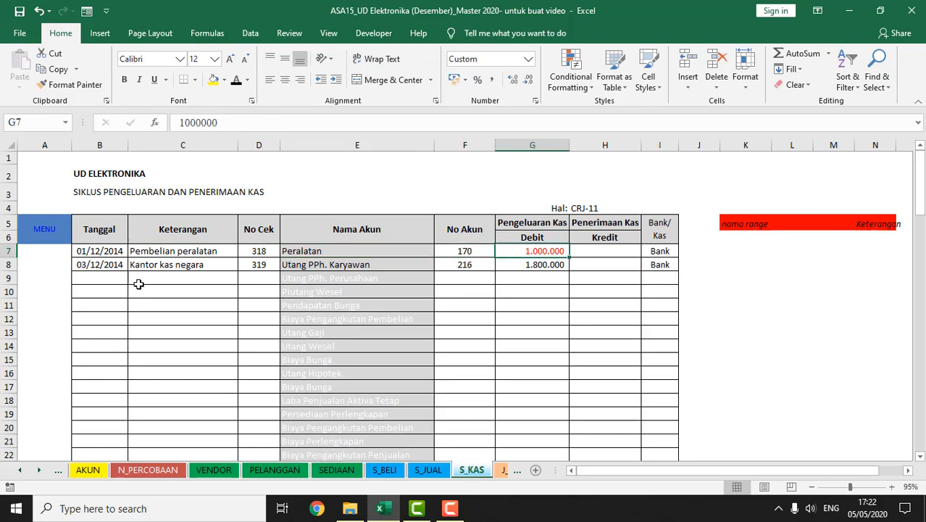
key("Right")
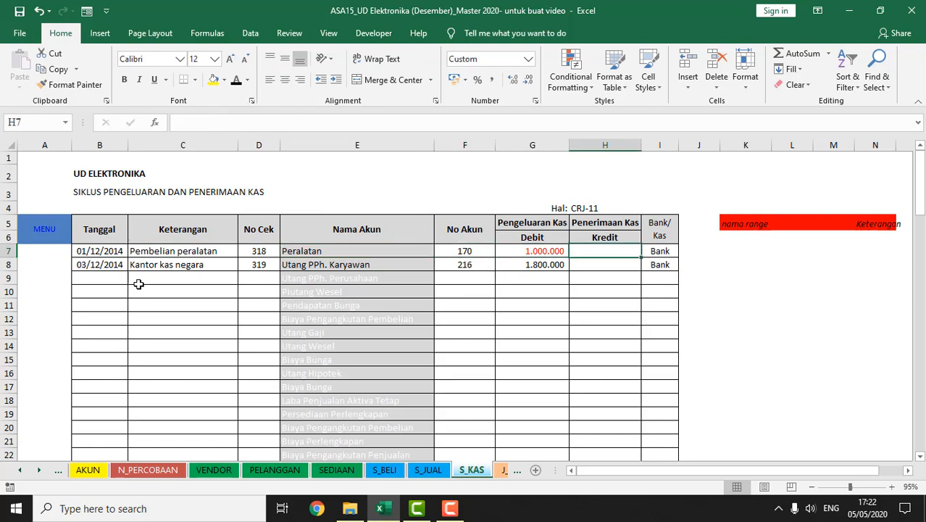
key("Right")
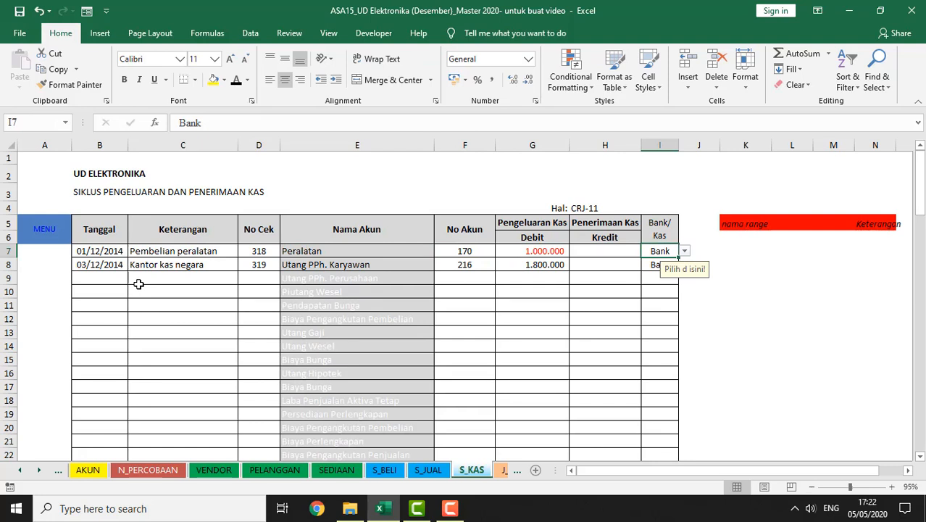
Step: Go over the row 7 columns from Tanggal to No Akun again and view the account number choices for No Akun
key("Left")
key("Left")
key("Left")
key("Left")
key("Left")
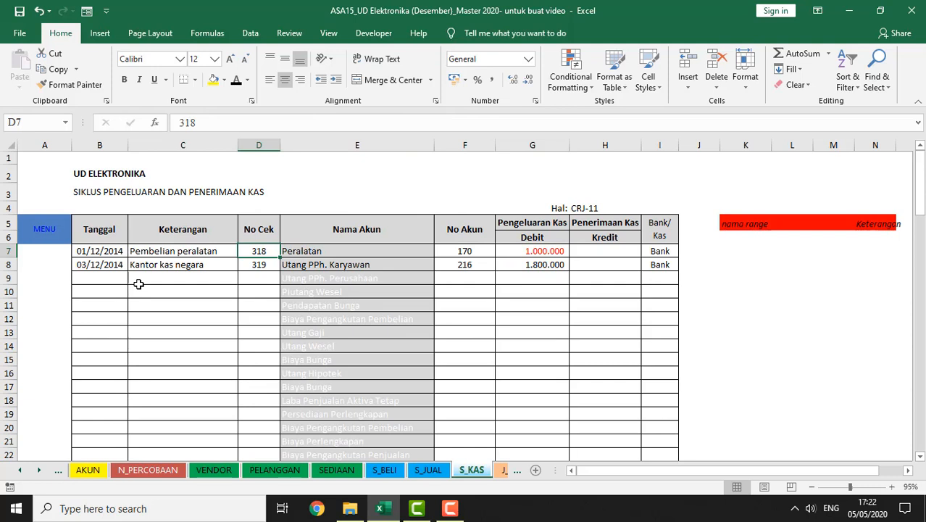
key("Left")
key("Left")
key("Right")
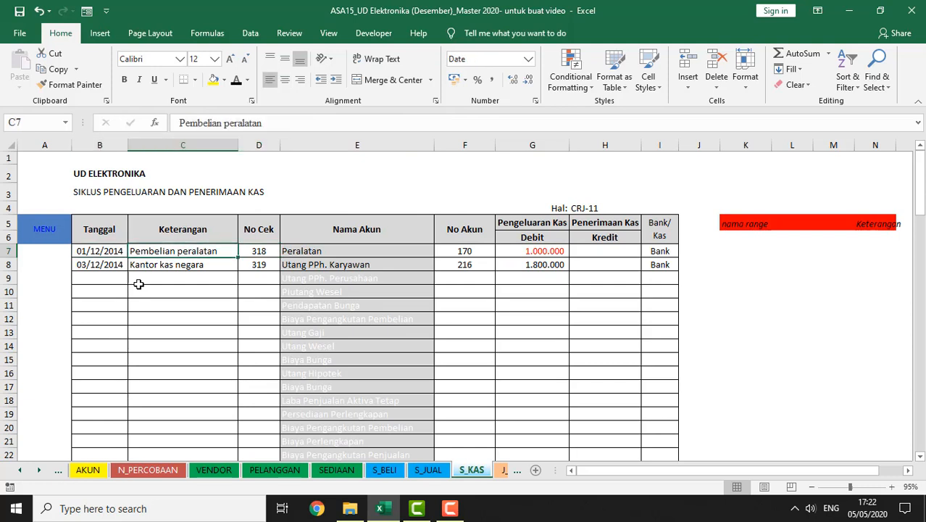
key("Right")
key("Right")
key("Right")
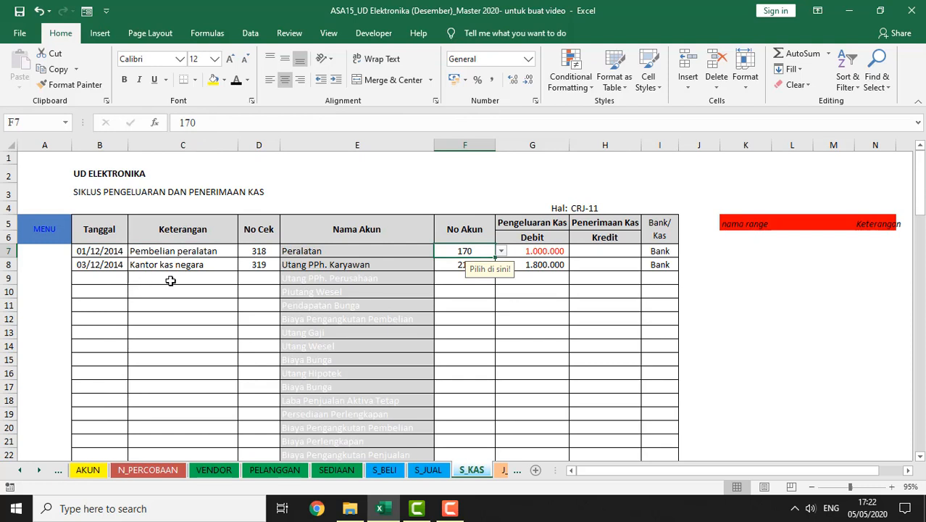
left_click(501, 252)
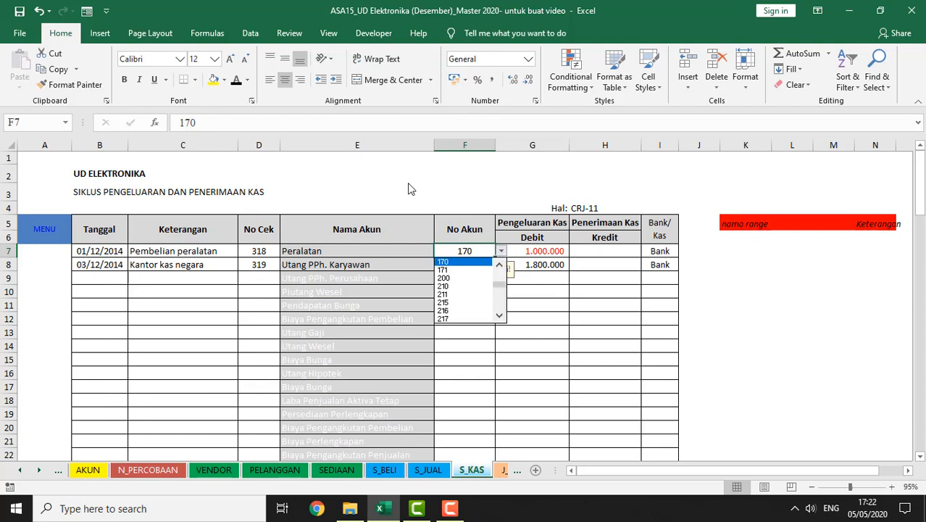
key("Escape")
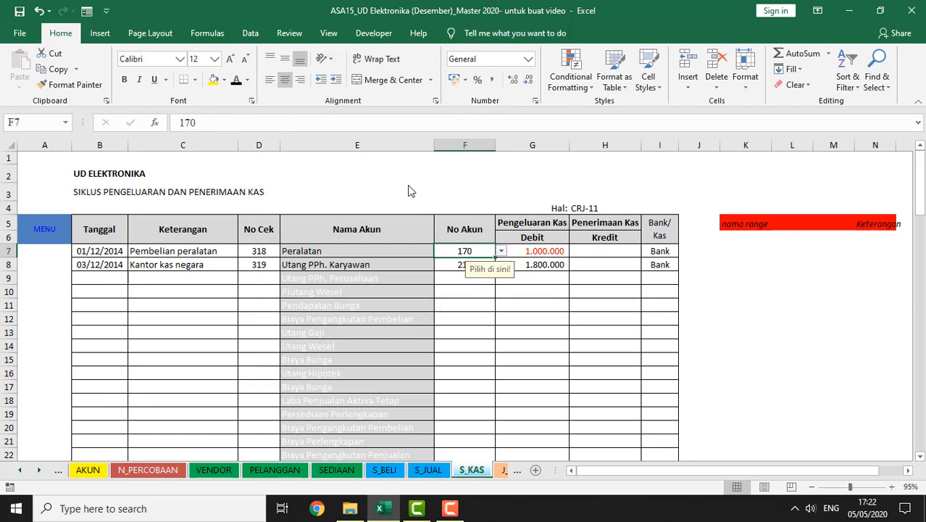
Step: Inspect the Nama Akun formula in cell E7 and its cell references, leaving it unedited
left_click(341, 251)
double_click(341, 251)
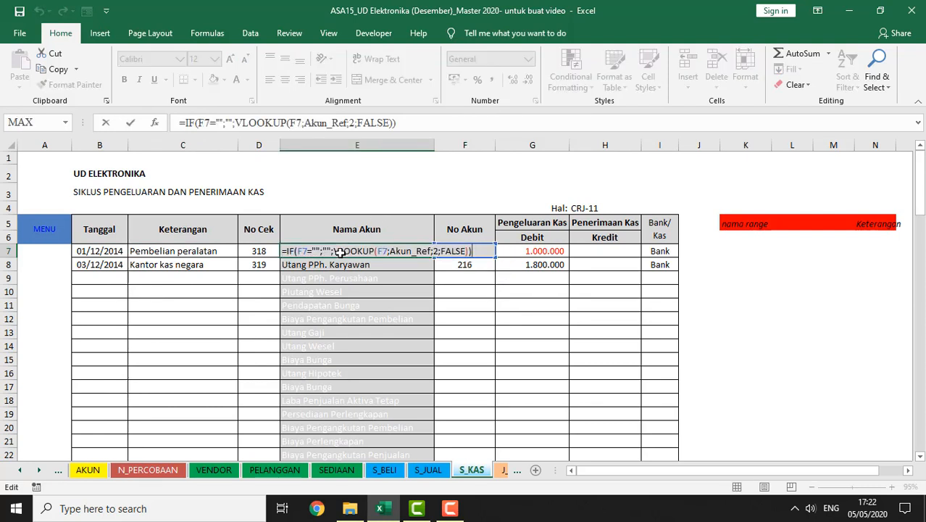
key("Escape")
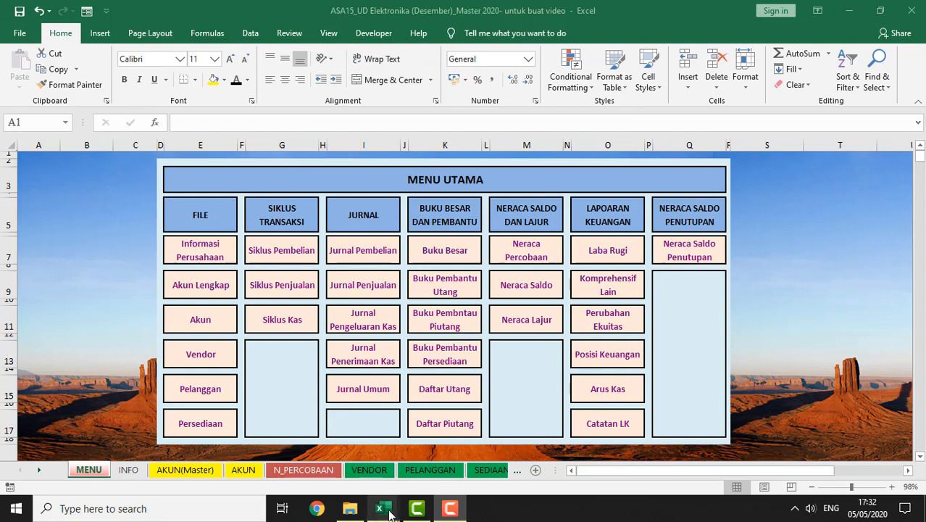
Step: Switch to the 2.1 OSA-jurnal umum workbook and open its JURNAL sheet
mouse_move(389, 513)
left_click(373, 472)
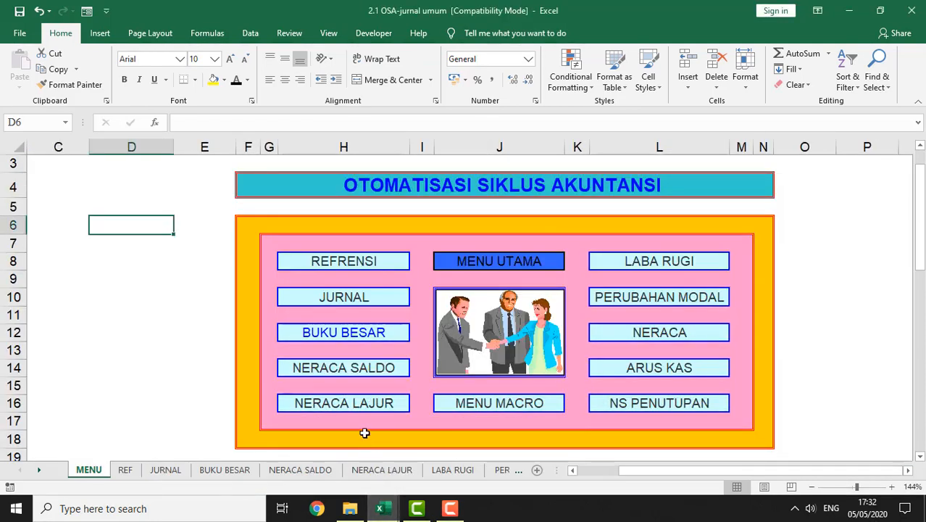
left_click(341, 300)
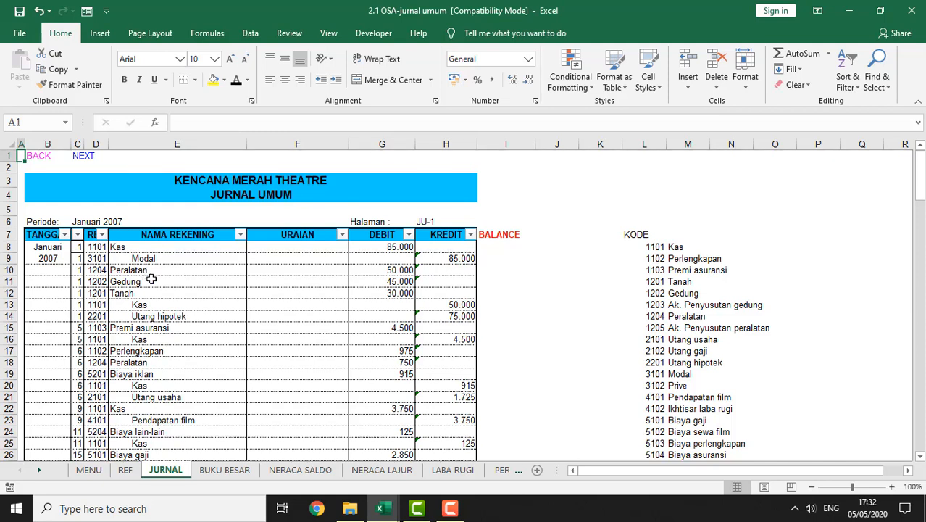
Step: Examine the NAMA REKENING formulas for several general journal entries between rows 8 and 16
left_click(152, 279)
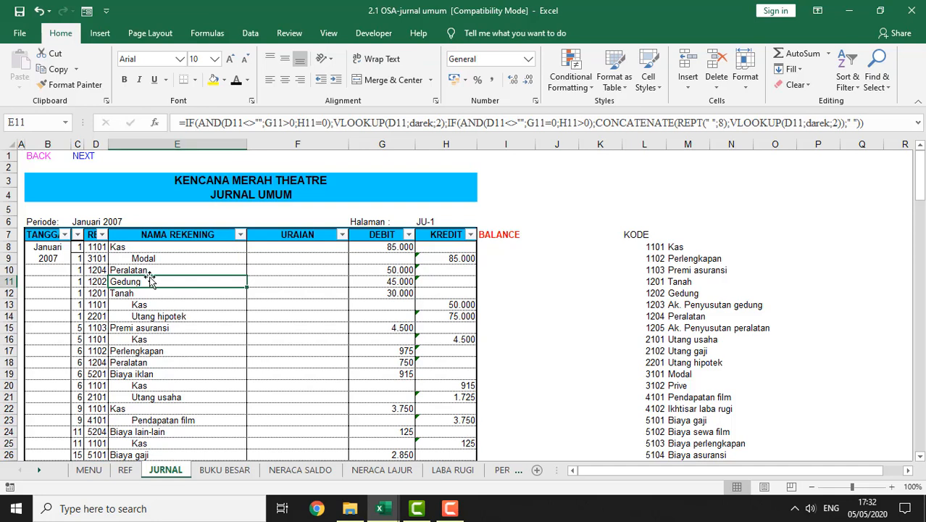
left_click(141, 269)
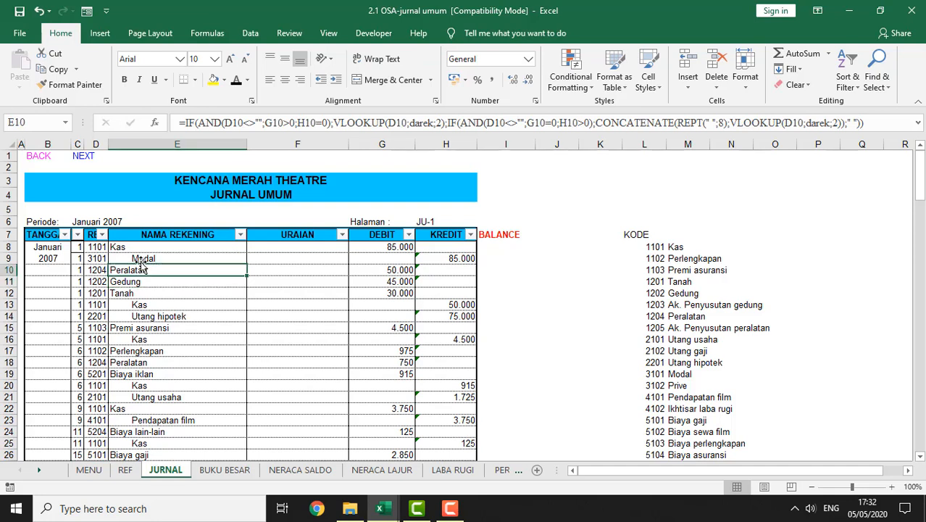
left_click(137, 259)
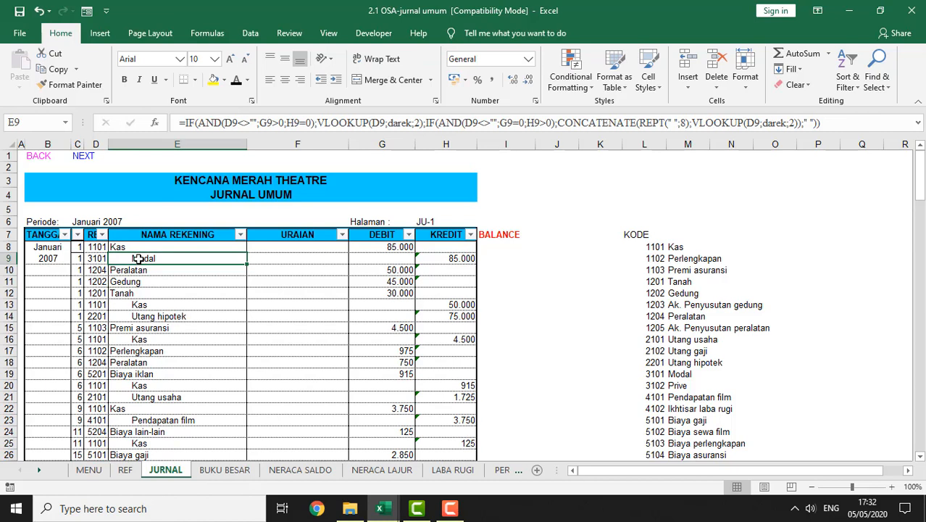
left_click(134, 248)
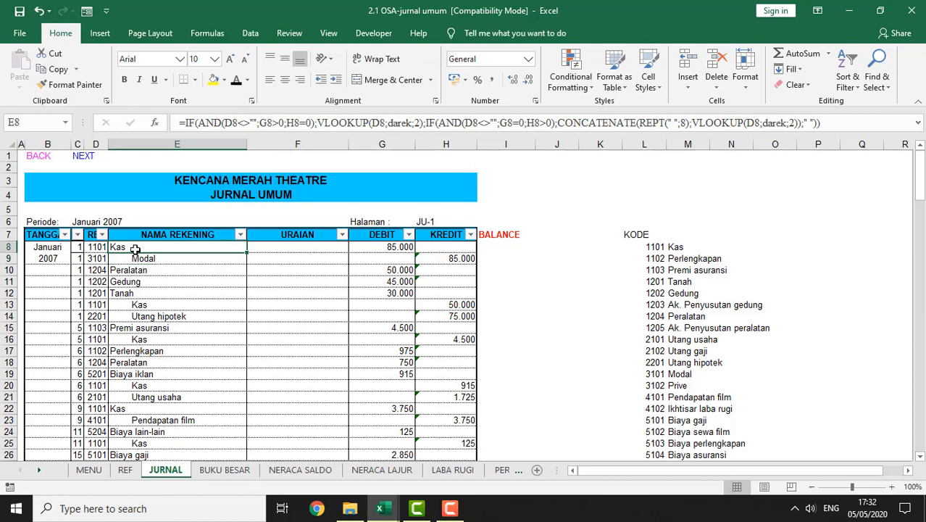
left_click(143, 280)
left_click(145, 294)
left_click(149, 315)
left_click(147, 330)
left_click(147, 339)
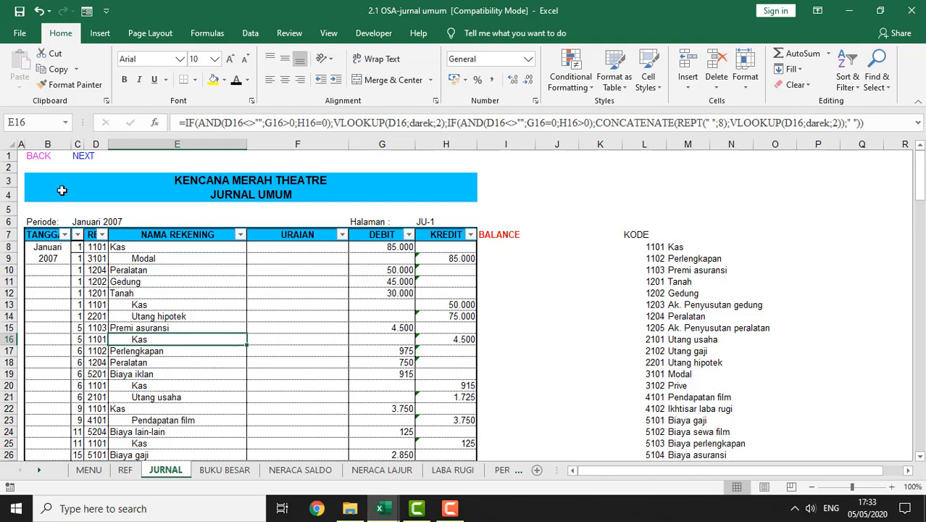
Step: Return to the journal workbook's main menu, switch to the PT Cahaya Dewata special-journal workbook and open its Purchase Journal
left_click(38, 163)
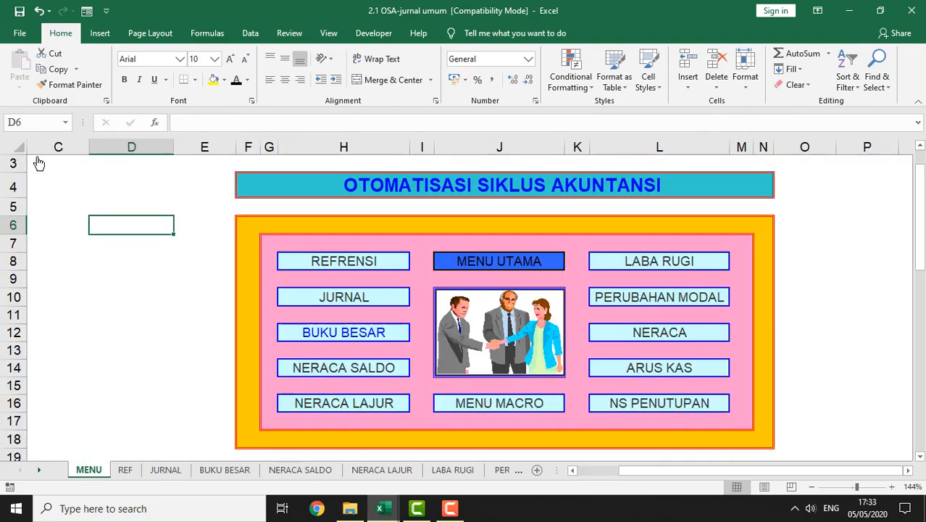
left_click(384, 510)
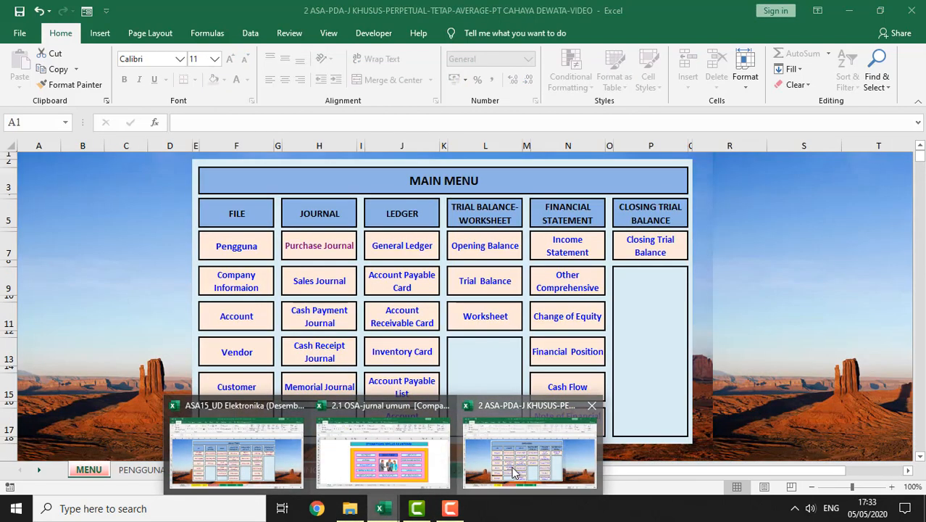
left_click(512, 472)
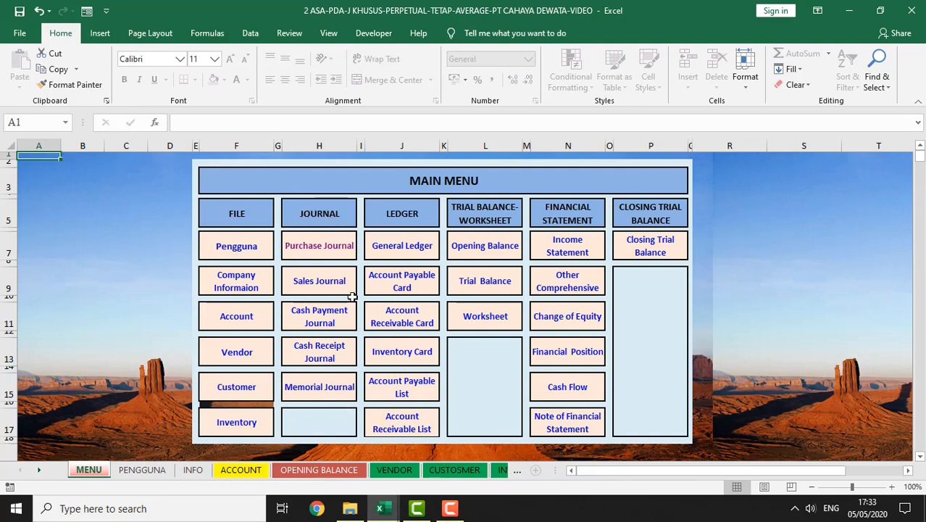
left_click(319, 251)
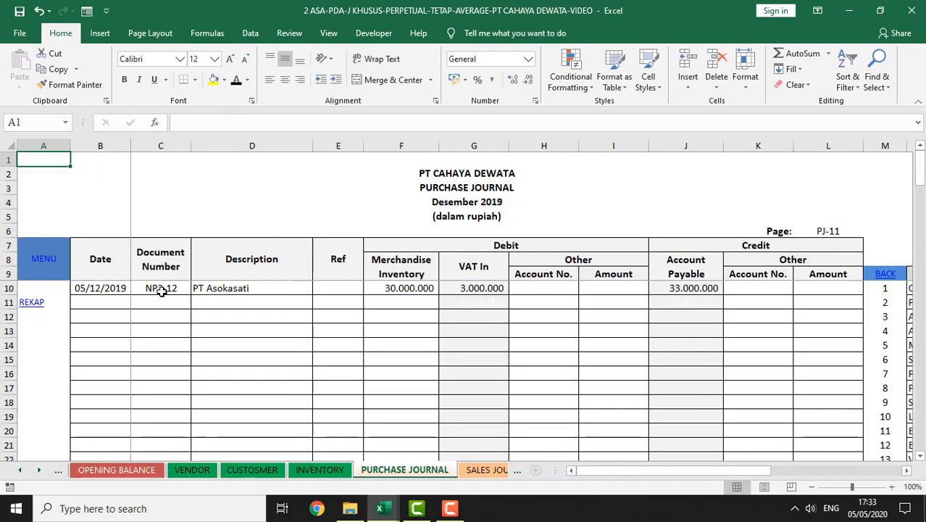
Step: Examine Document Number, Description and Ref in row 10 of the Purchase Journal and return to the main menu
left_click(161, 287)
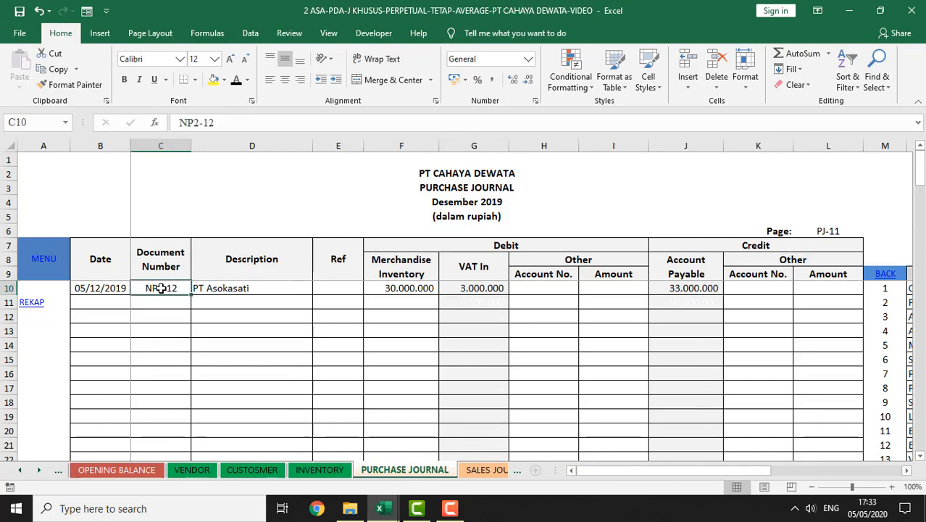
left_click(228, 289)
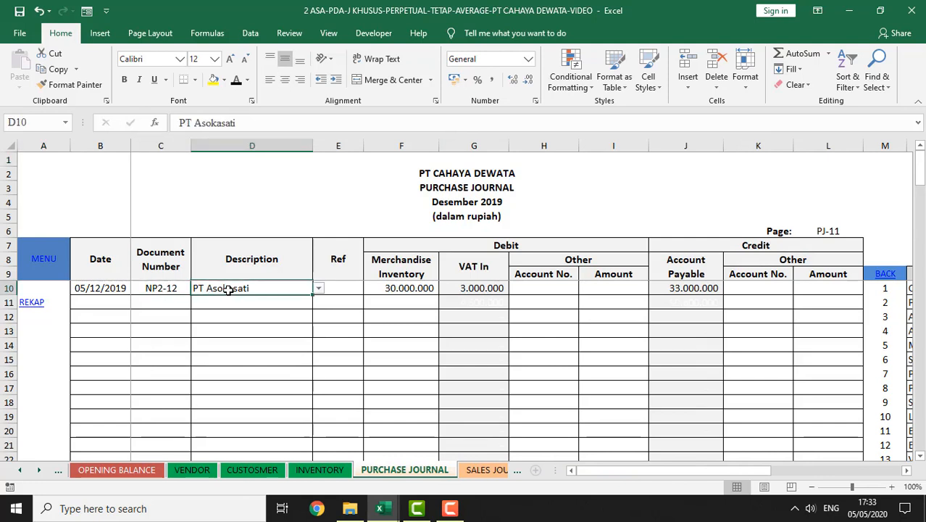
left_click(332, 289)
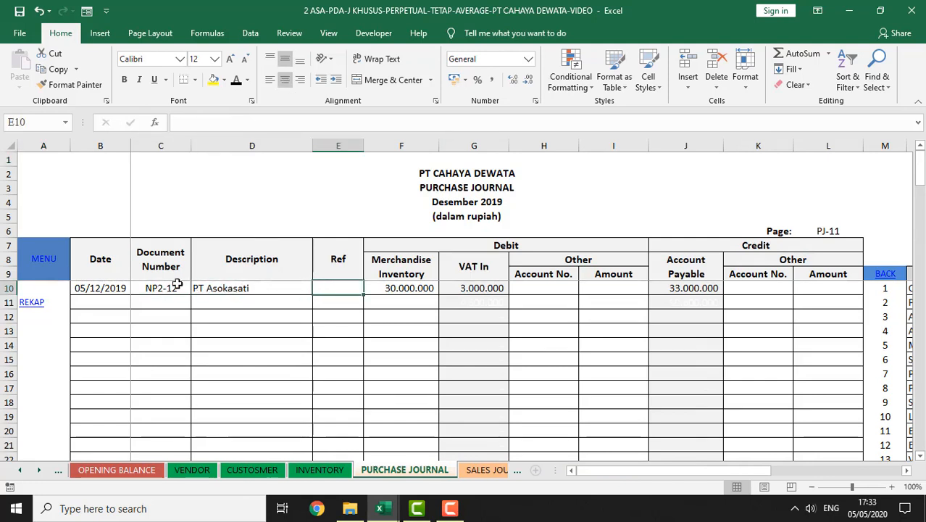
left_click(45, 269)
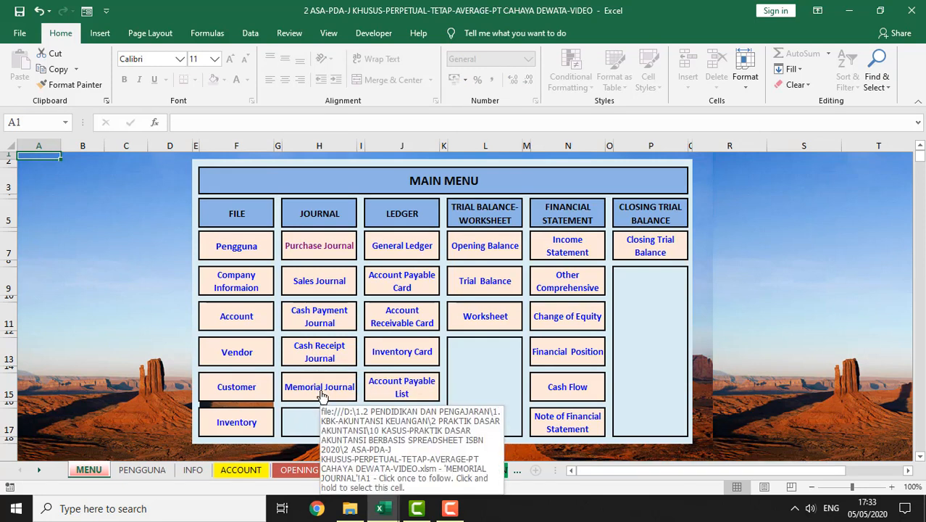
Step: Open the Memorial Journal, examine the Document Number cells in rows 11 and 12, and return to the main menu
left_click(323, 390)
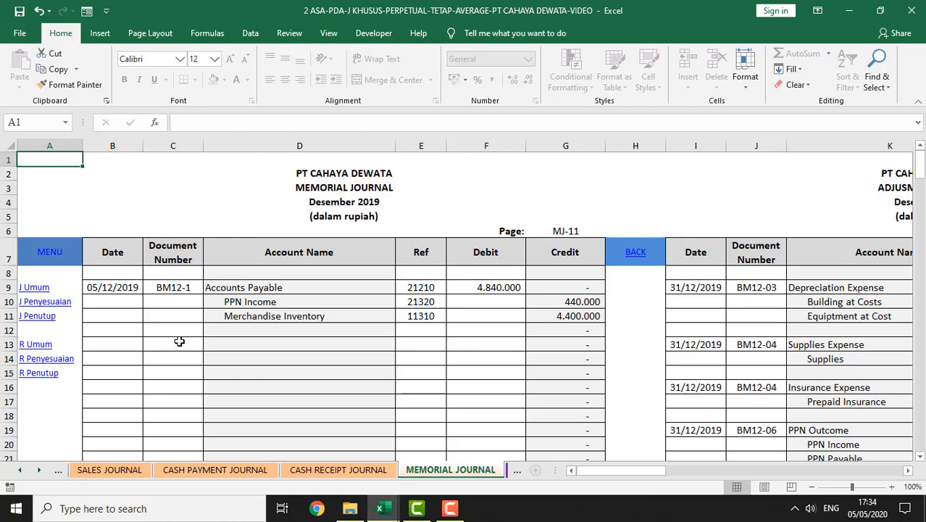
left_click(176, 332)
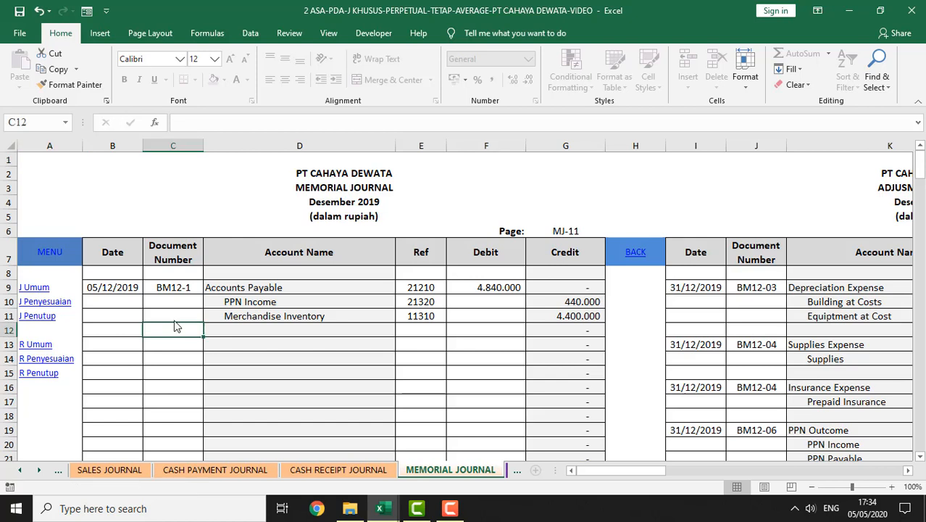
left_click(172, 318)
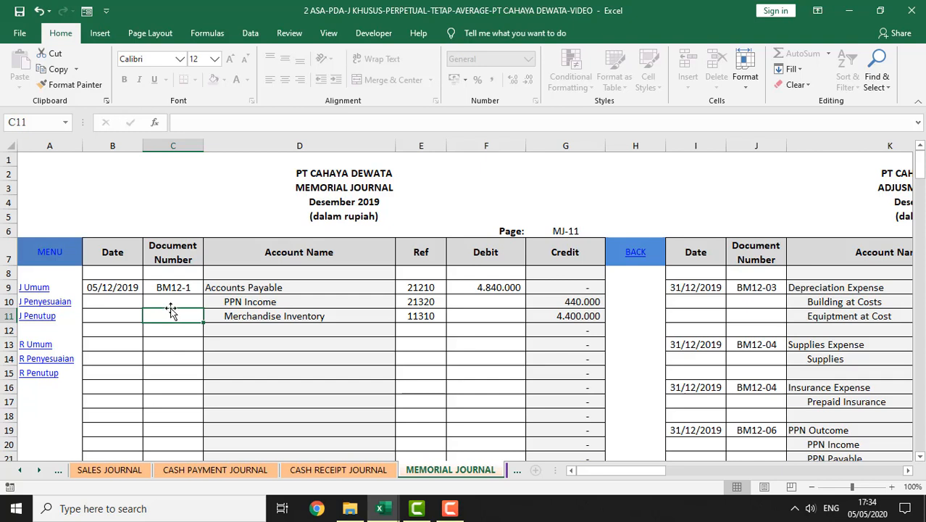
left_click(53, 259)
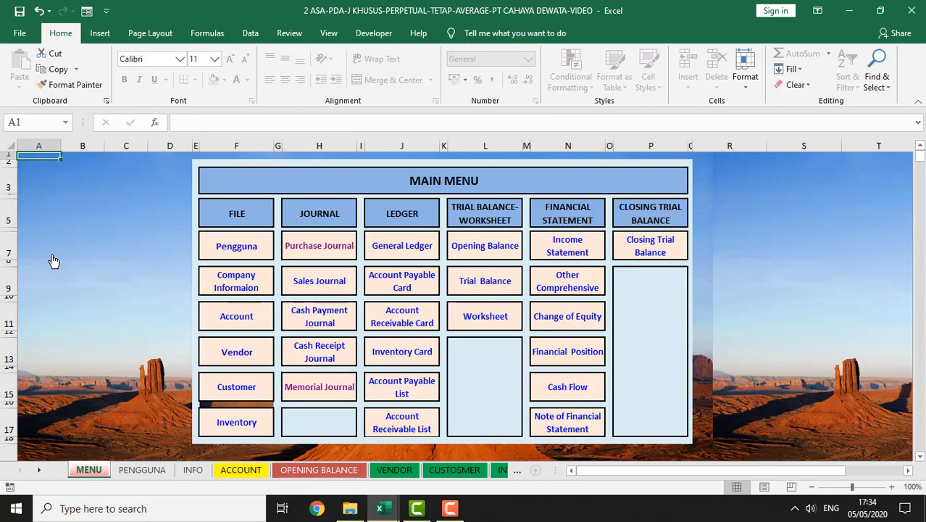
Step: Switch back to the ASA15_UD Elektronika workbook and open its Siklus Pembelian sheet
left_click(351, 511)
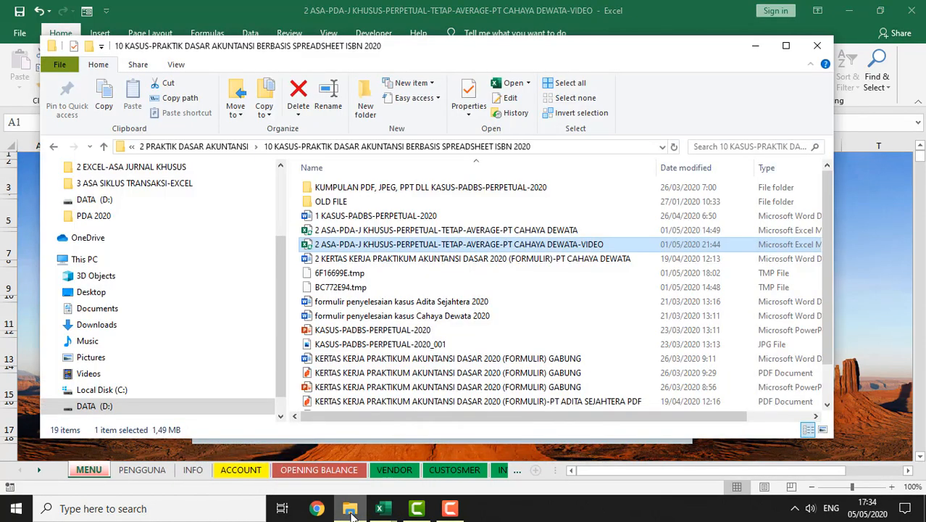
left_click(351, 512)
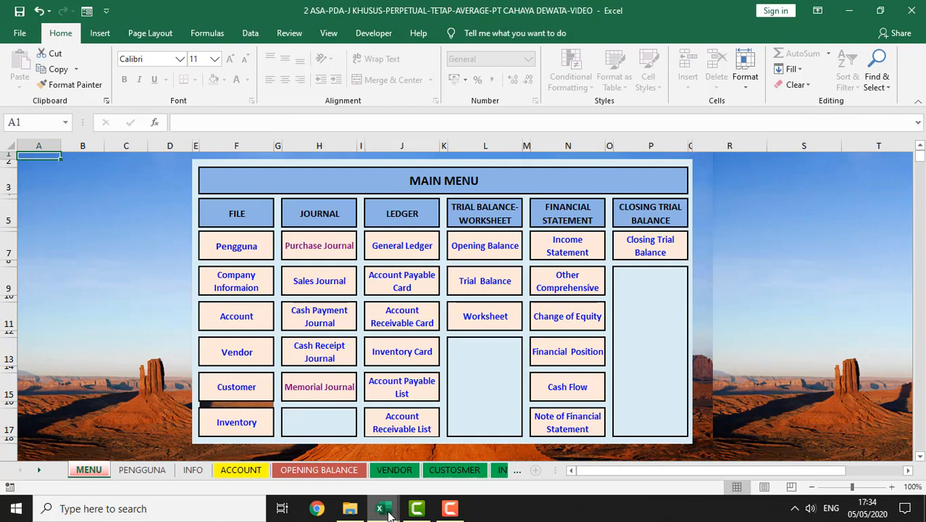
mouse_move(383, 508)
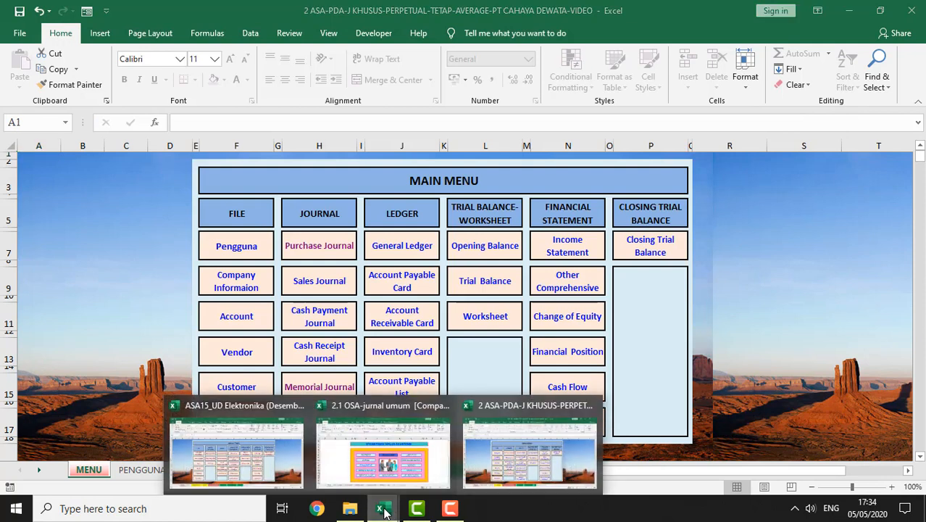
left_click(233, 454)
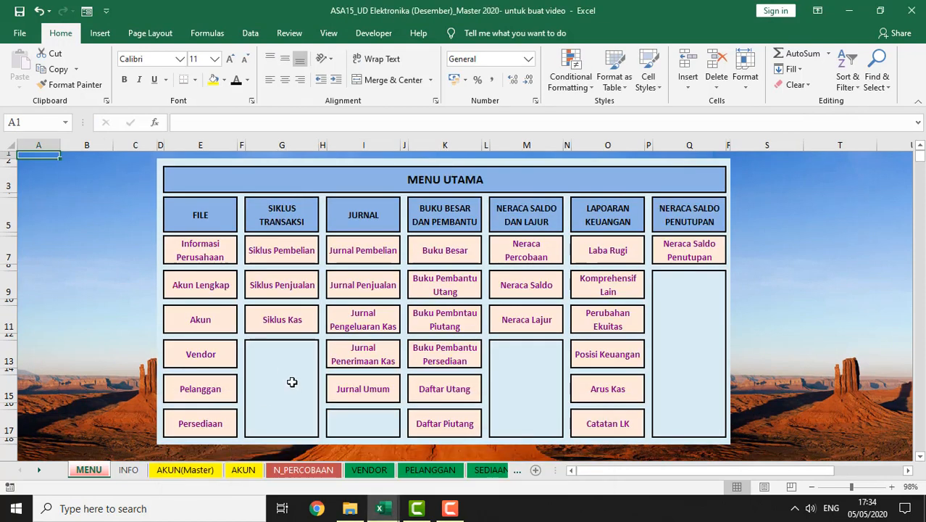
left_click(281, 263)
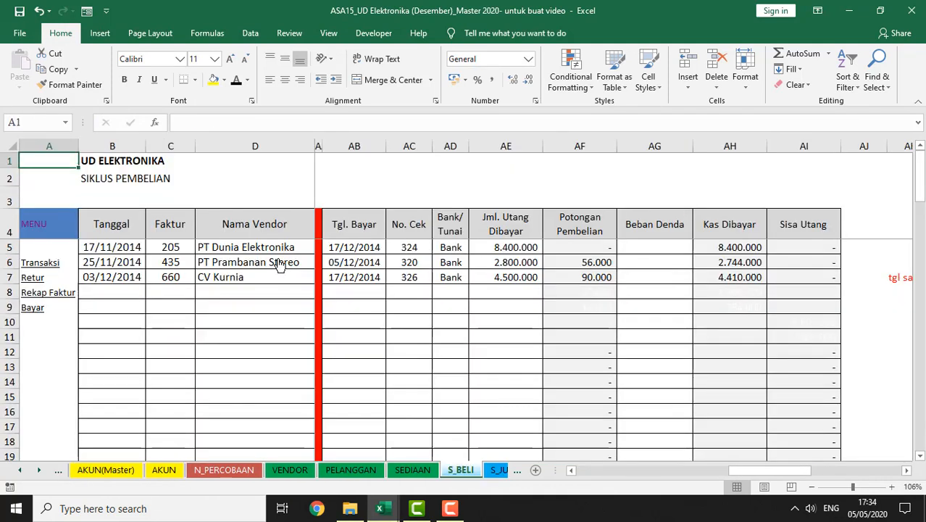
Step: Examine the Tanggal, Faktur and Nama Vendor cells of the CV Kurnia purchase in row 7
left_click(178, 281)
key("Left")
key("Left")
key("Right")
key("Right")
key("Right")
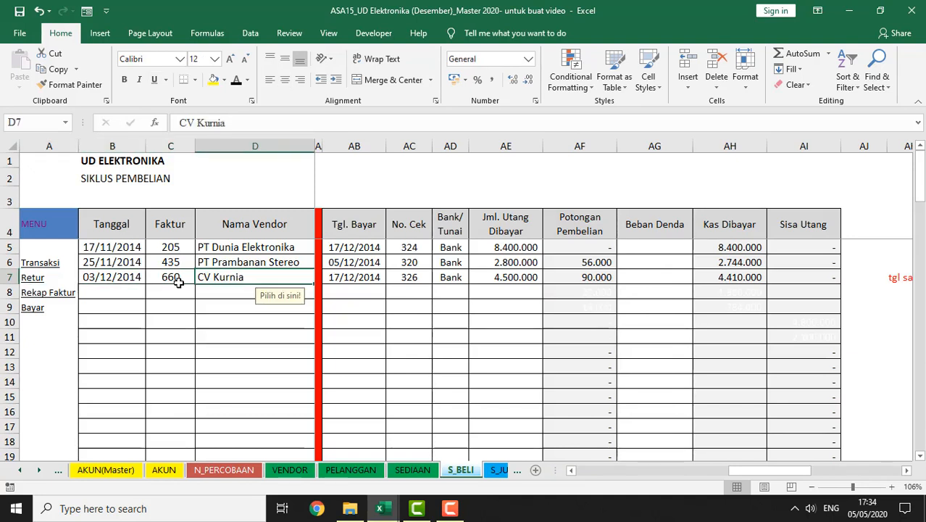
Step: Show the Transaksi section of Siklus Pembelian and examine the date, Kuantitas and Harga/Satuan in row 7
left_click(37, 267)
left_click(37, 268)
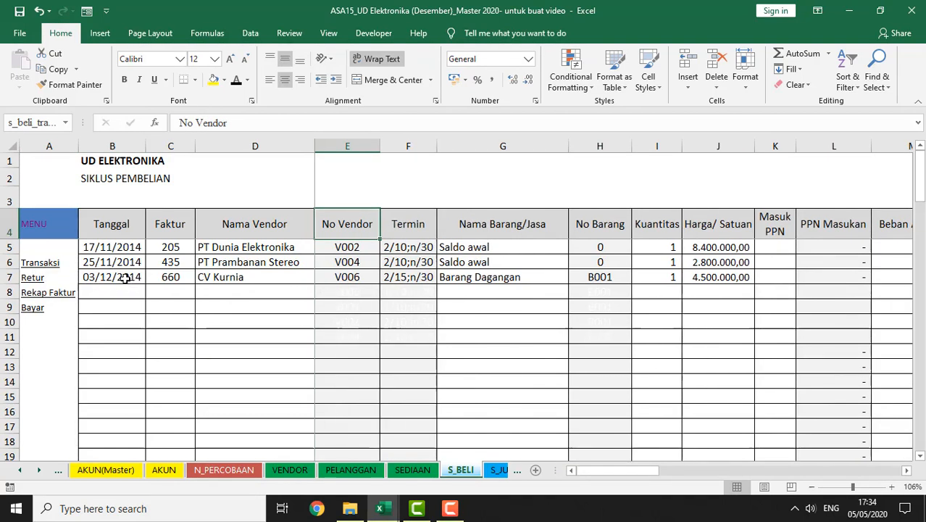
left_click(125, 282)
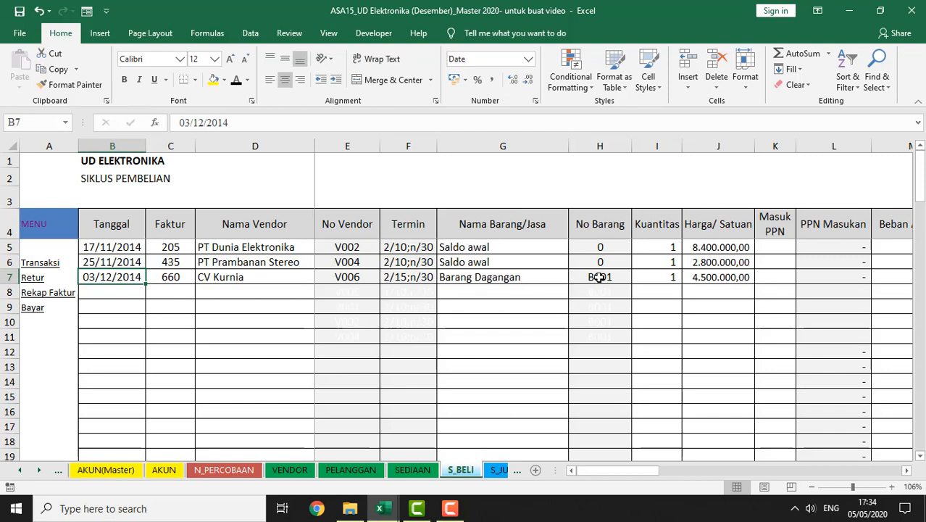
left_click(660, 277)
left_click(709, 277)
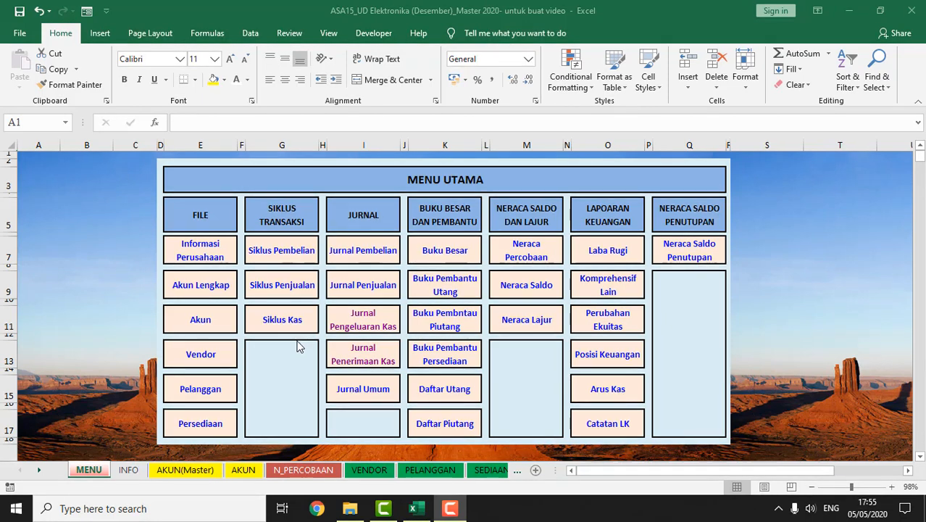
Step: Open Siklus Pembelian from the main menu, examine row 7 from Tanggal through Harga/Satuan, and return to the menu
left_click(284, 253)
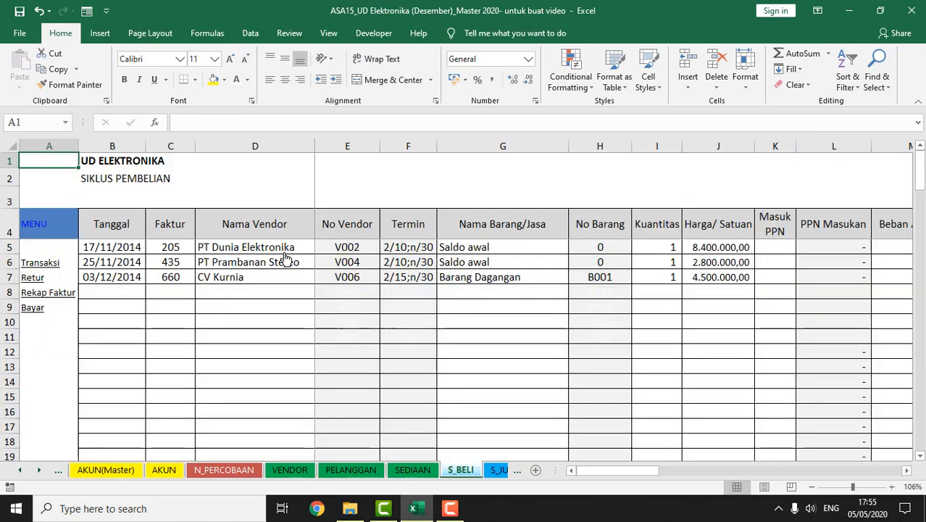
left_click(121, 282)
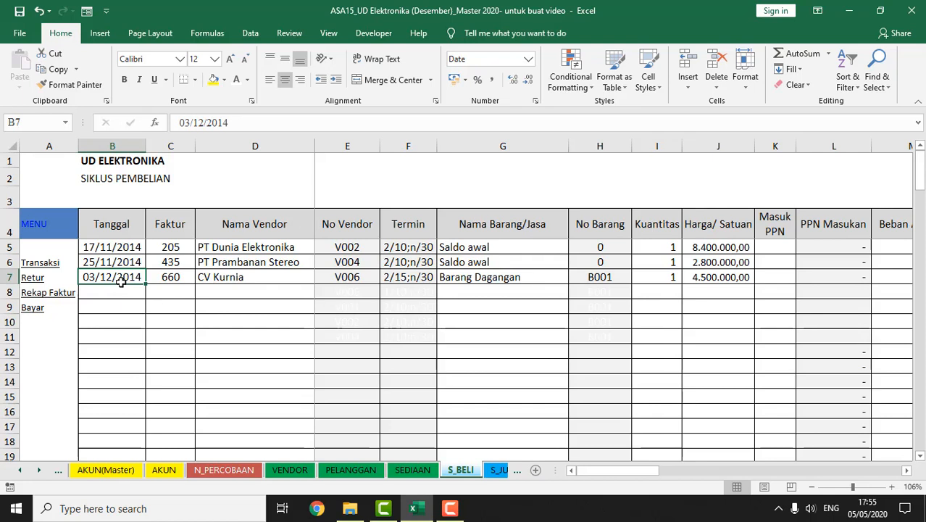
key("Right")
key("Right")
key("Right")
key("Right")
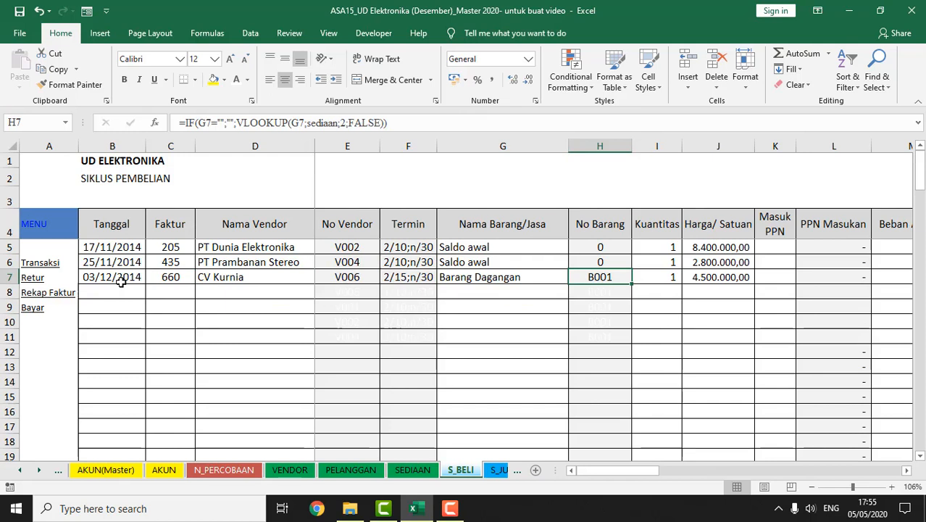
key("Right")
key("Right")
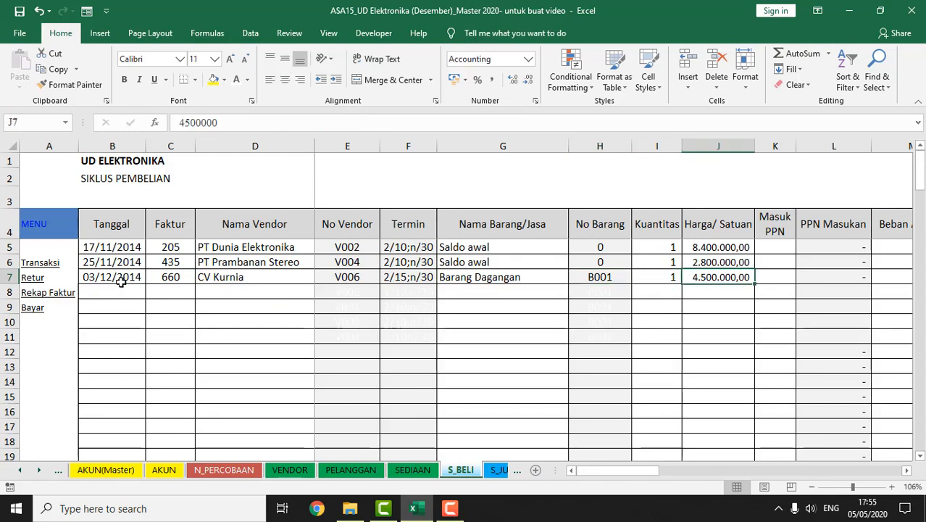
left_click(229, 281)
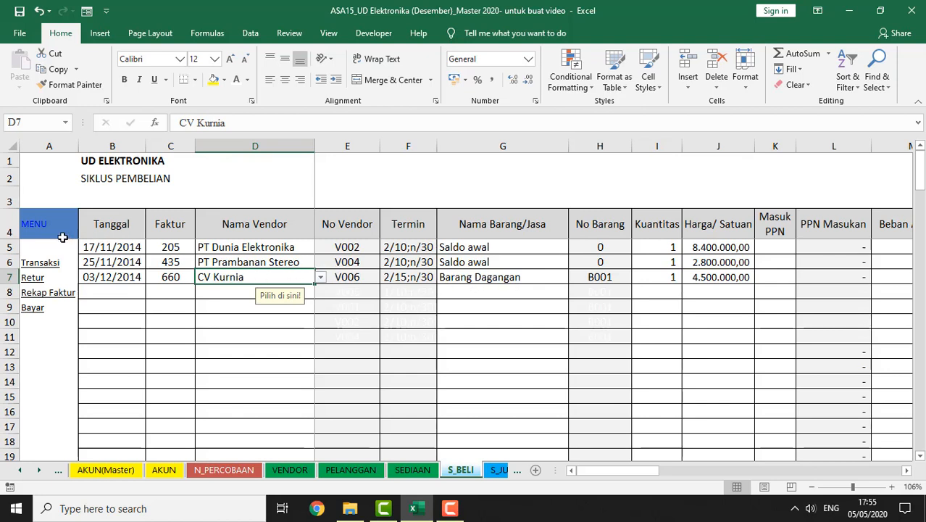
left_click(35, 229)
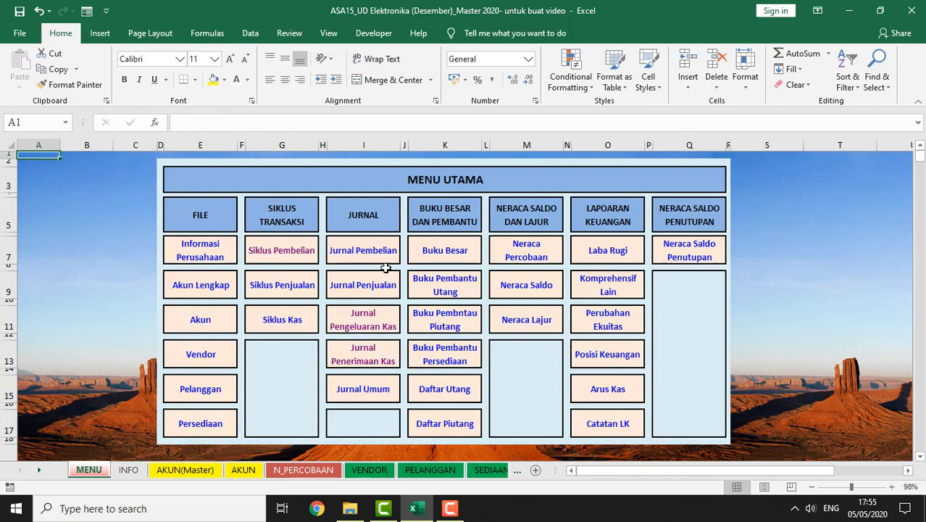
Step: Open Jurnal Pembelian, examine the row 9 formulas from Tanggal through Pembelian, and return to the main menu
left_click(363, 253)
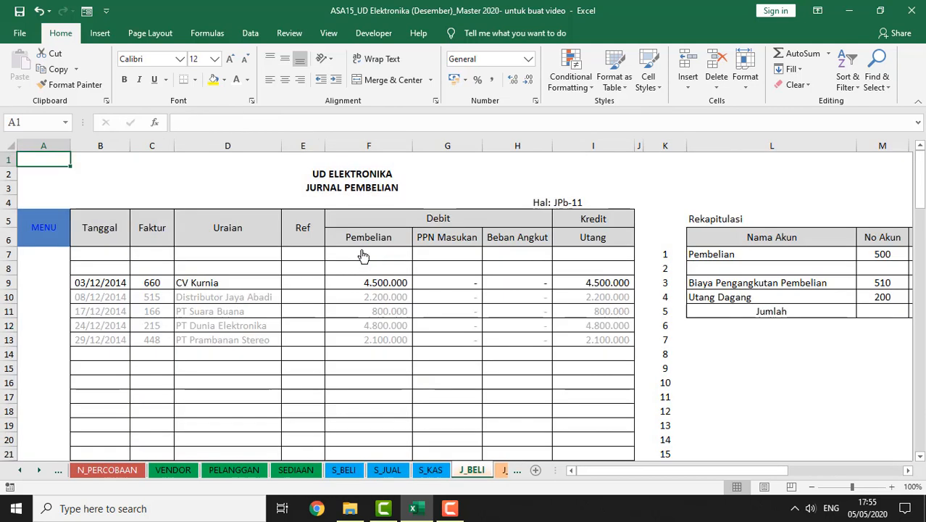
left_click(111, 284)
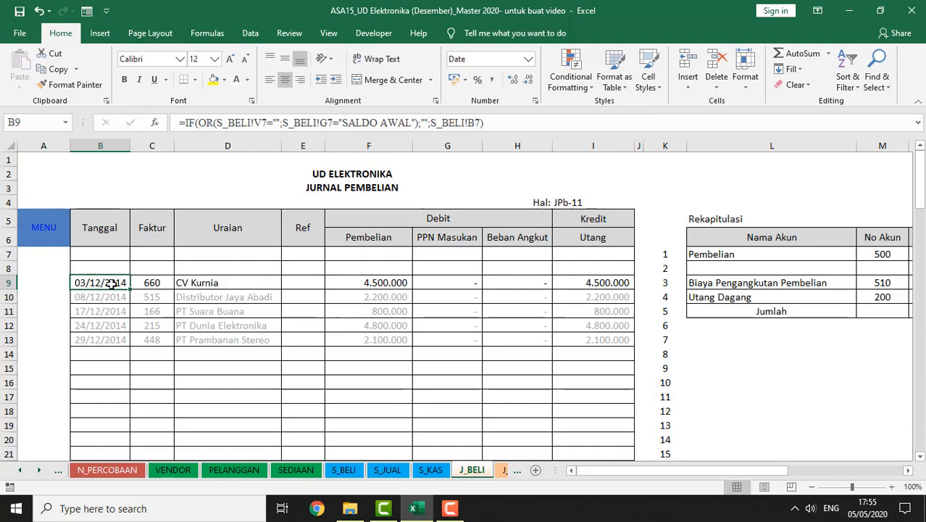
key("Right")
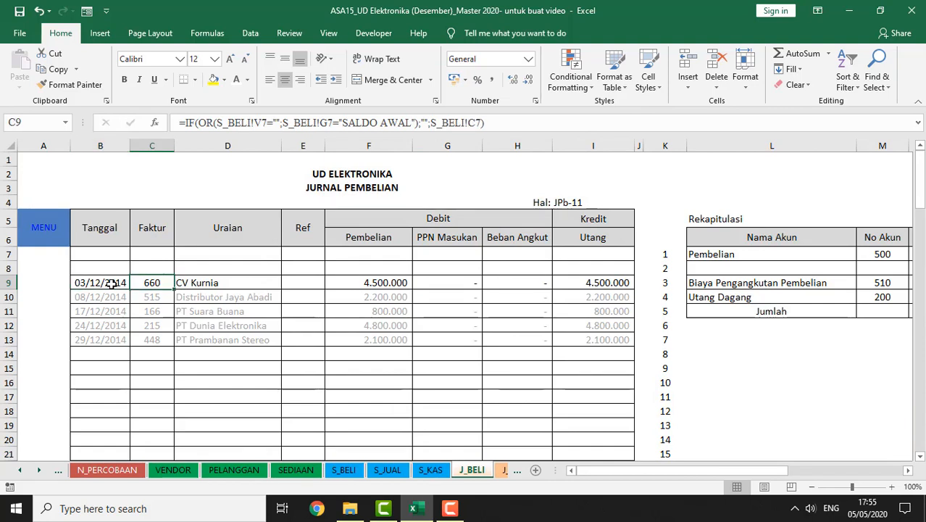
key("Right")
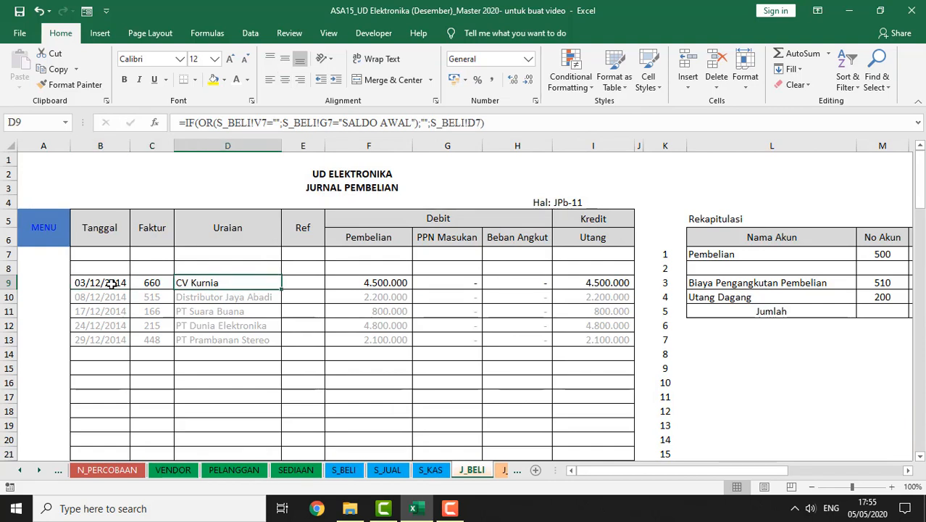
key("Right")
key("Right")
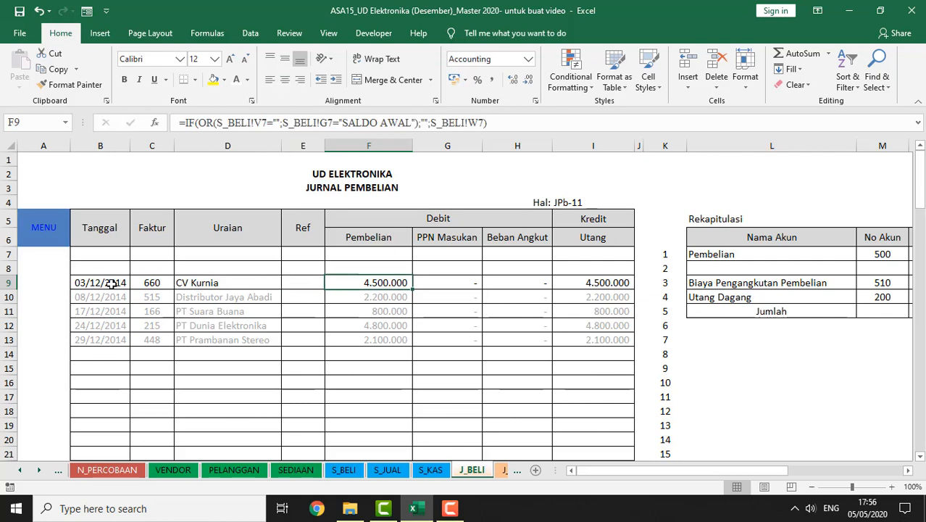
left_click(45, 233)
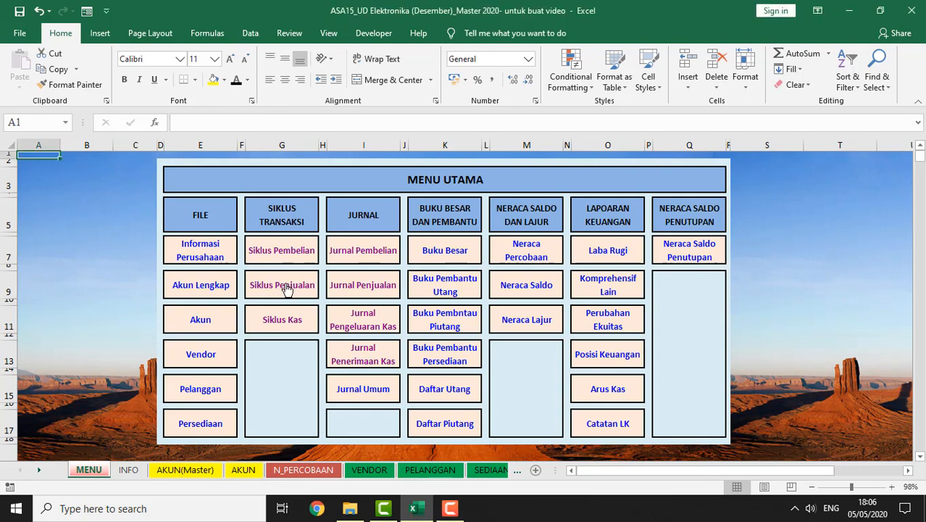
Step: Open Siklus Penjualan, examine the PT Radio Amazone sale in row 9 through Harga/Satuan, and return to the main menu
left_click(287, 289)
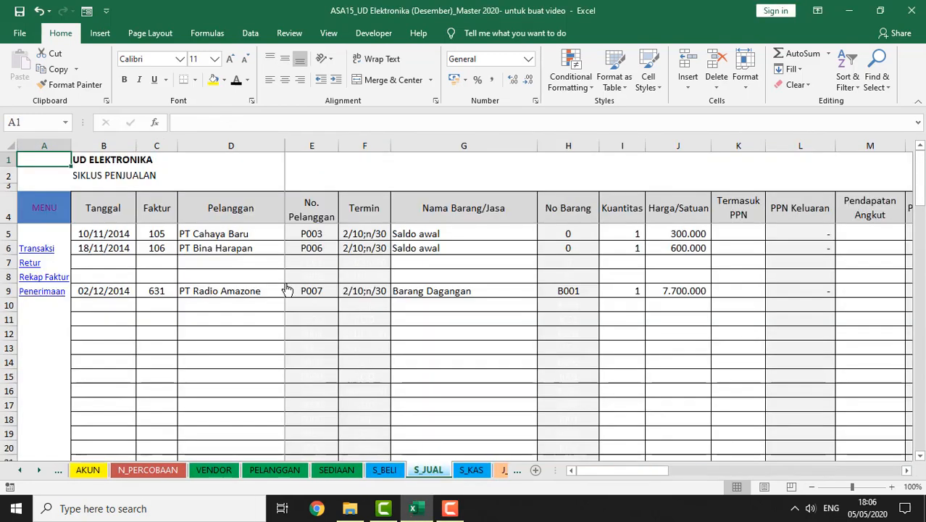
left_click(108, 293)
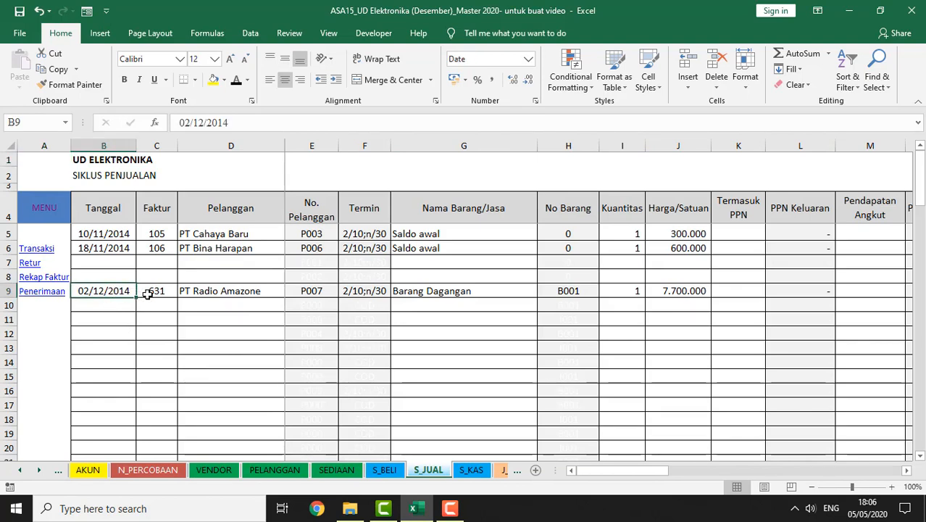
left_click(221, 292)
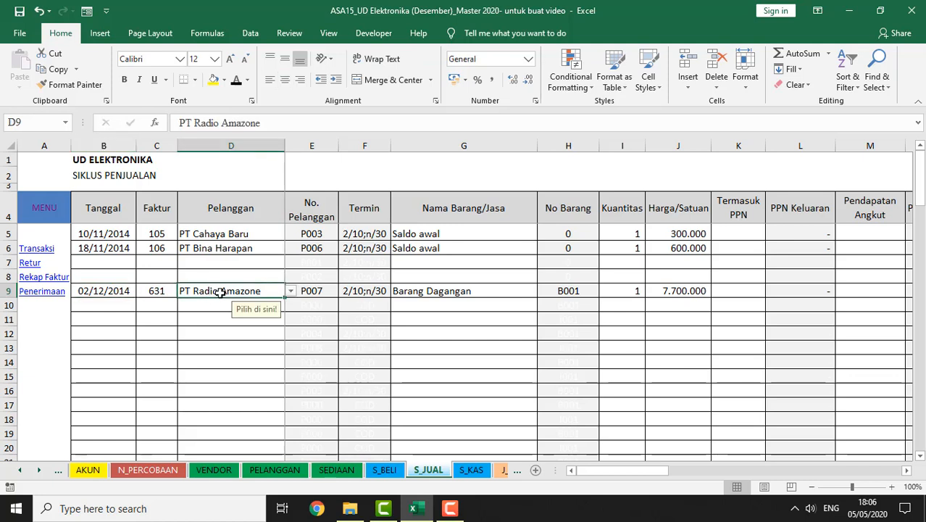
key("Right")
key("Right")
key("Right")
key("Right")
key("Right")
key("Right")
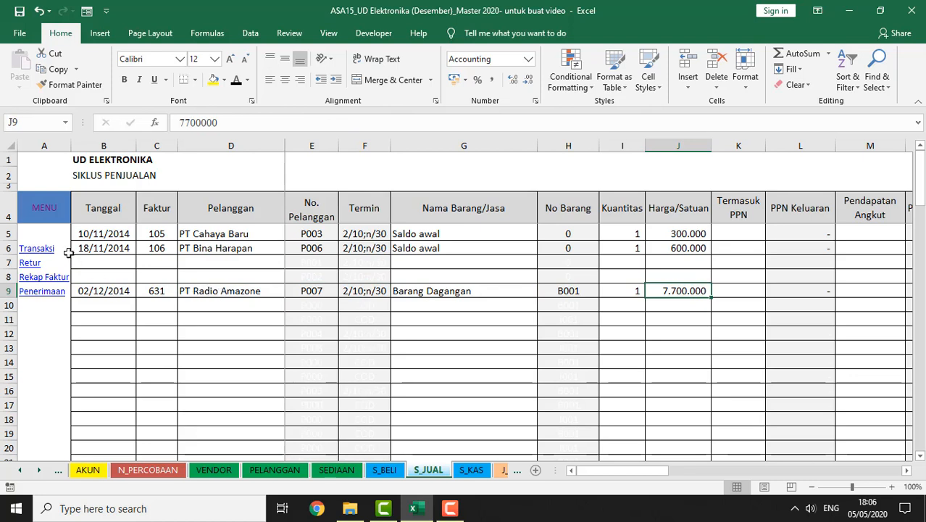
left_click(44, 211)
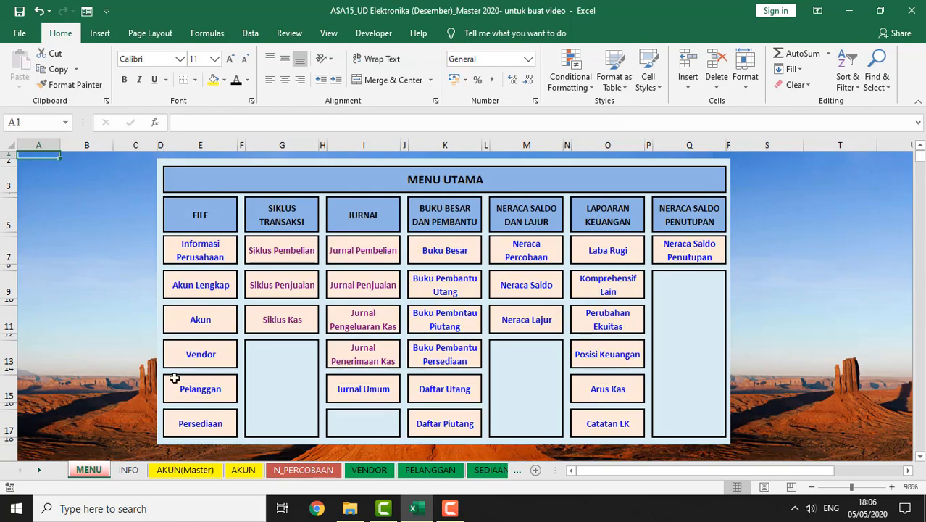
Step: Open Jurnal Penjualan and examine the row 11 formulas from Tanggal through Penjualan Barang
left_click(363, 285)
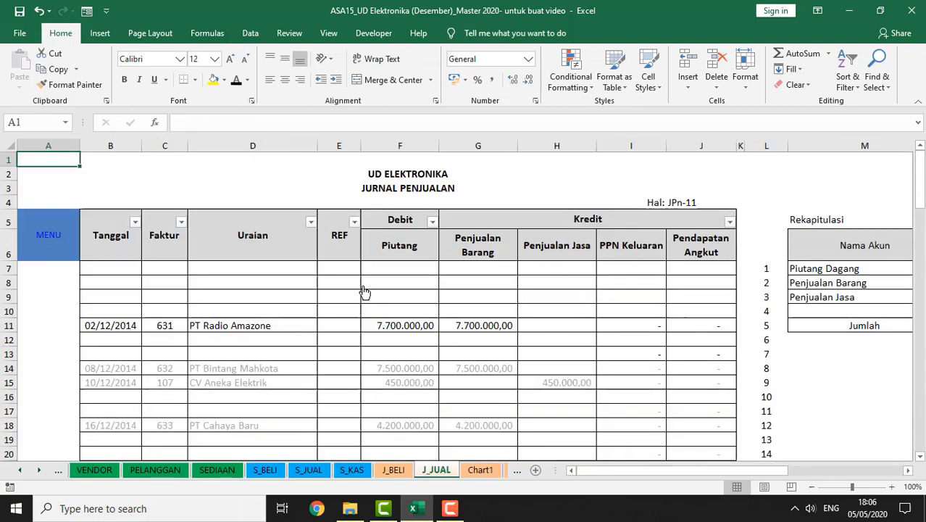
left_click(116, 326)
key("Right")
key("Right")
key("Right")
key("Right")
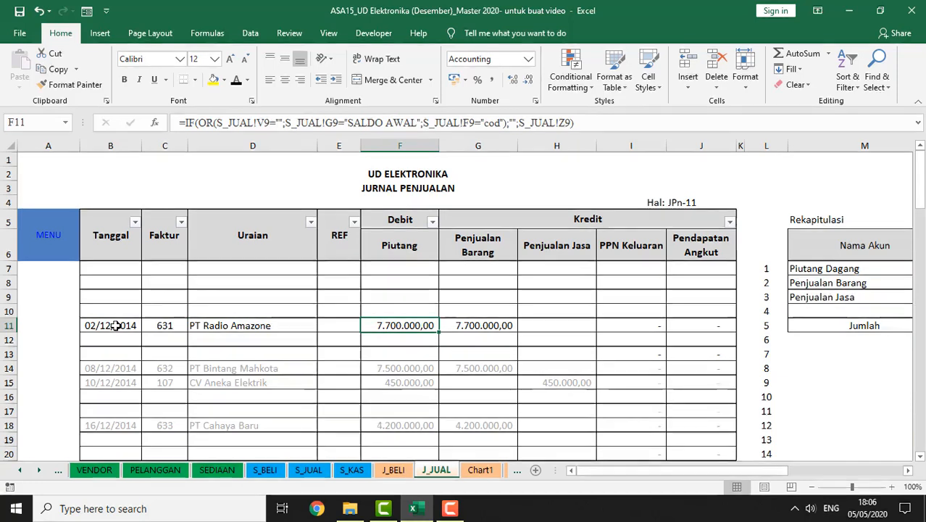
key("Right")
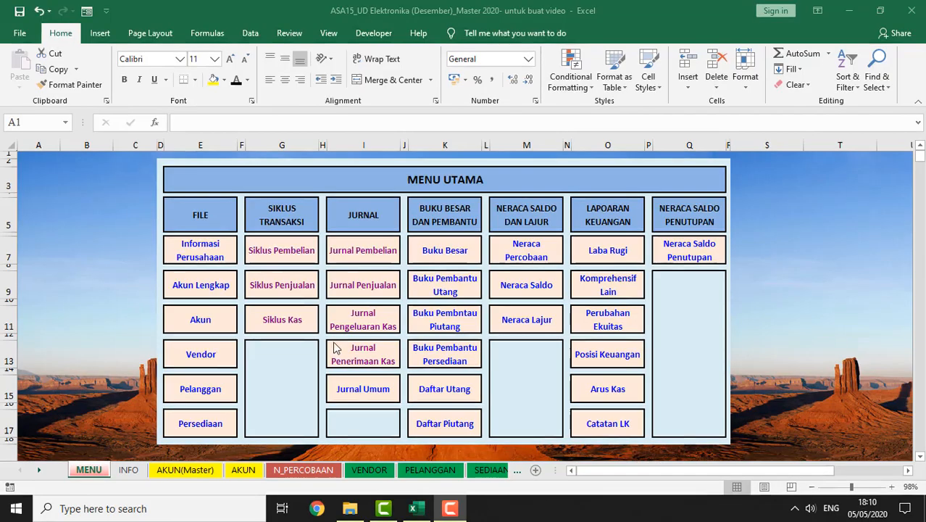
Step: Open Siklus Kas, examine the Peralatan payment in row 7 from Tanggal through Pengeluaran Kas, and return to the main menu
left_click(287, 325)
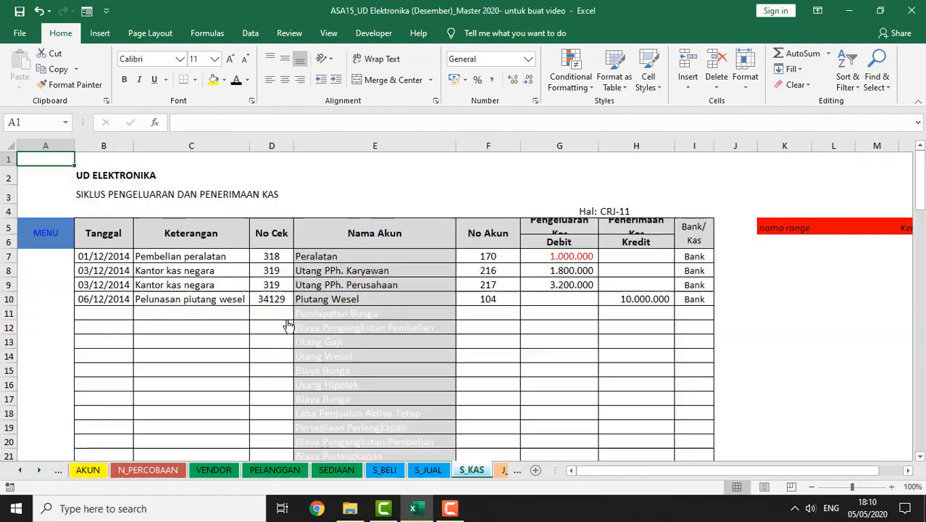
left_click(114, 261)
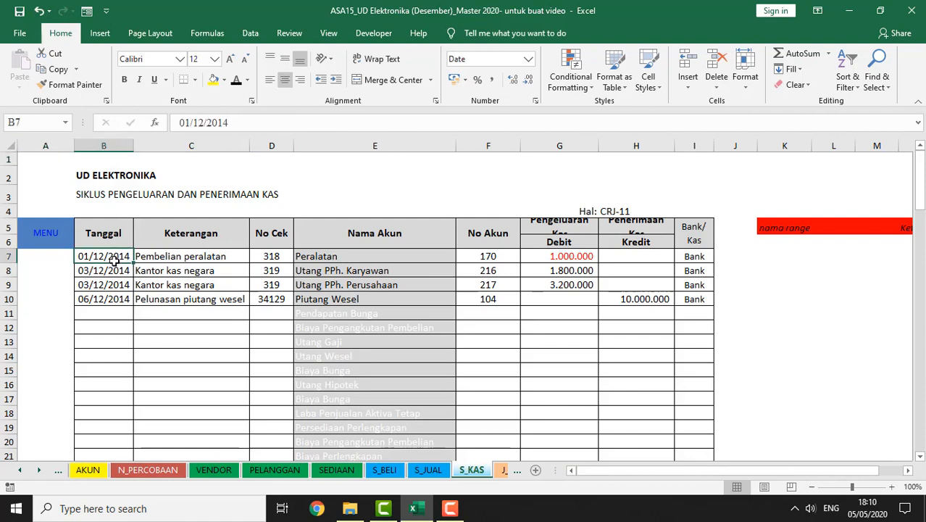
left_click(335, 257)
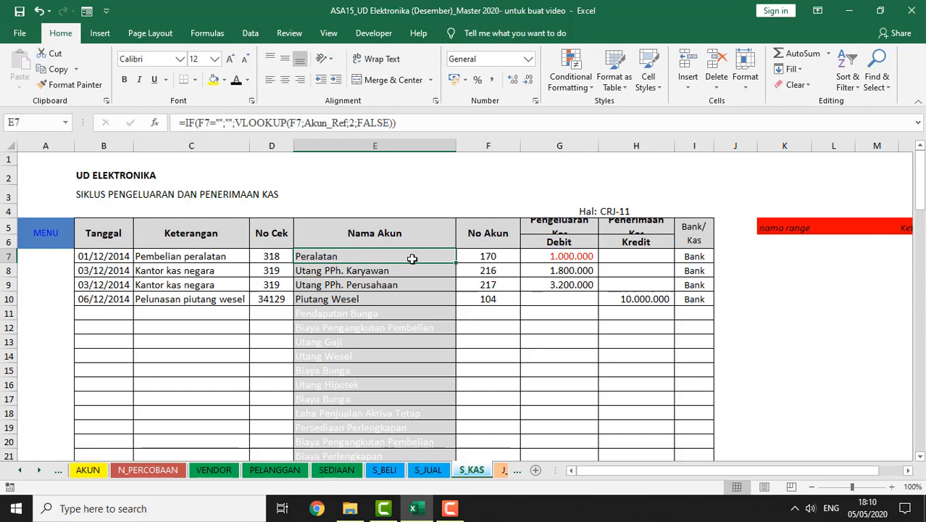
left_click(558, 257)
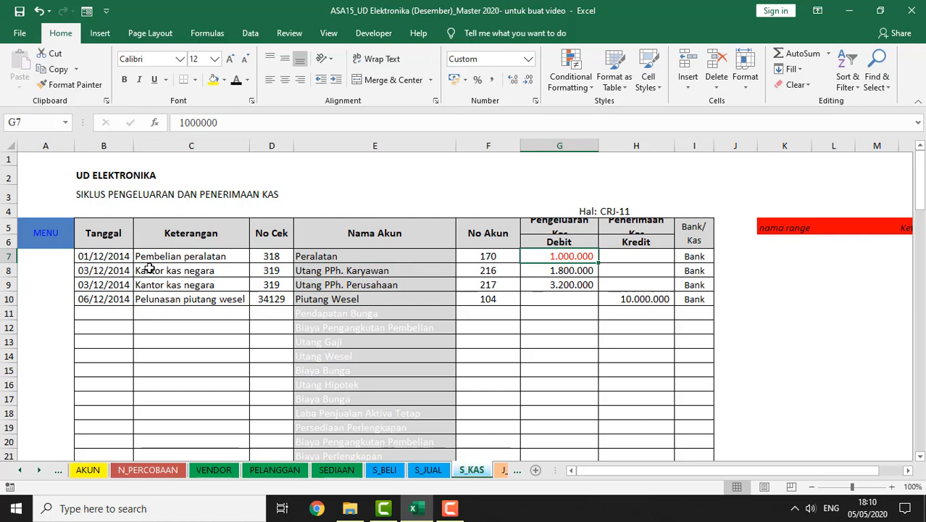
left_click(46, 239)
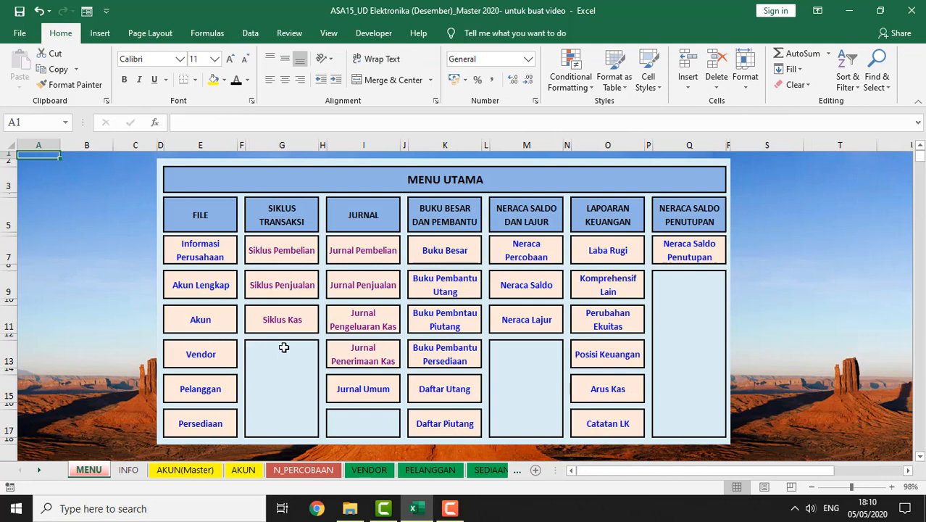
Step: Open Jurnal Pengeluaran Kas and examine the Peralatan formulas in row 48 for Tanggal, Lain-Lain and Kas di Bank
left_click(369, 333)
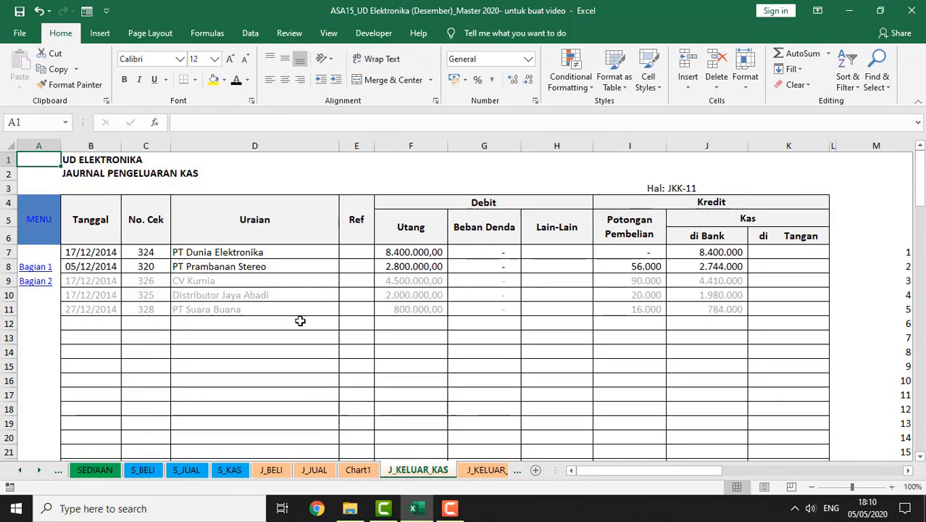
left_click(104, 327)
key("Page_Down")
key("Page_Down")
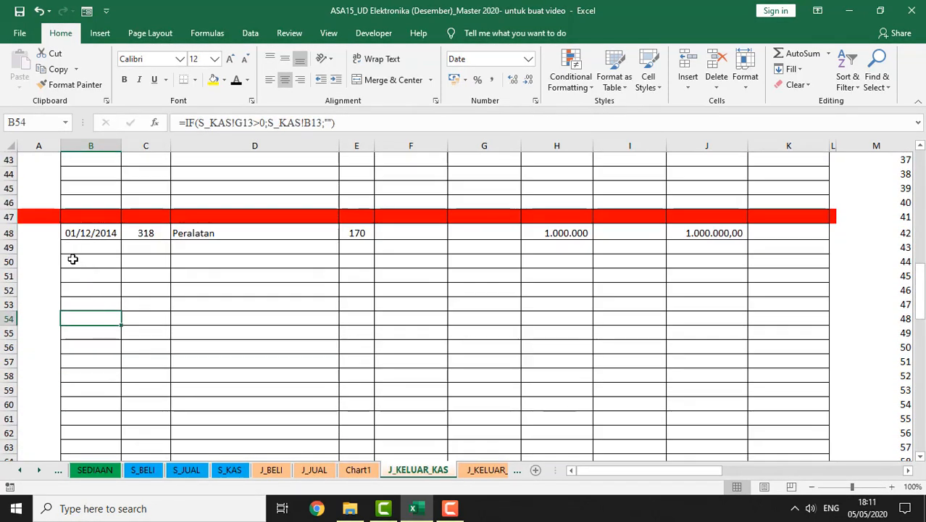
left_click(76, 237)
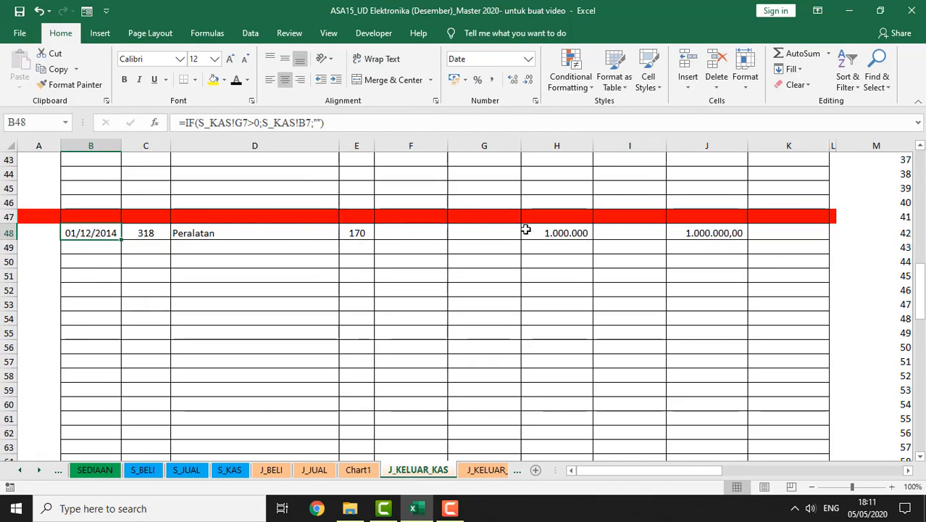
left_click(554, 232)
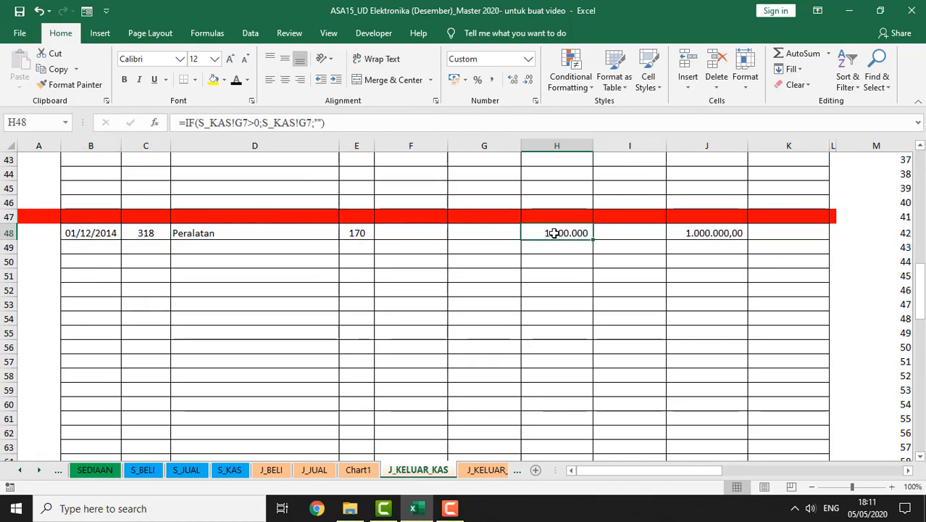
left_click(707, 233)
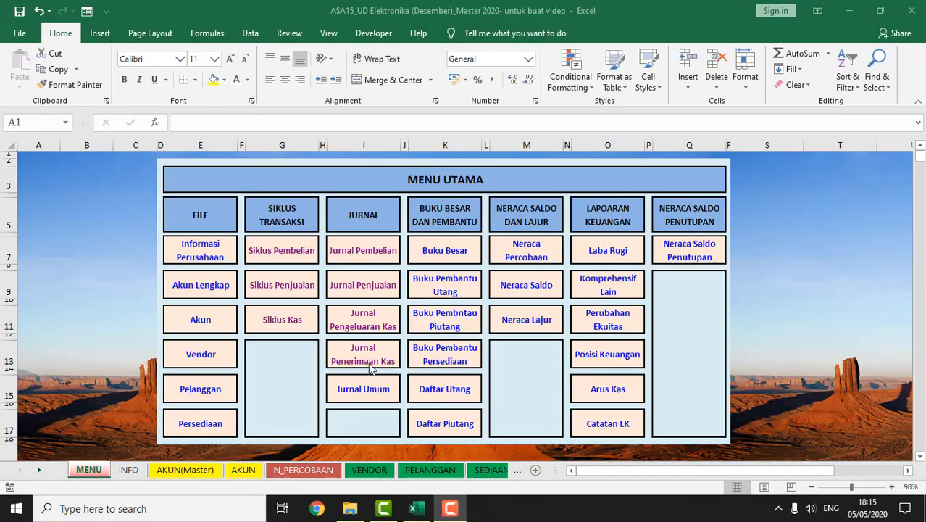
Step: Open Siklus Kas, examine the Piutang Wesel receipt in row 10 from Tanggal through Penerimaan Kas, and return to the main menu
left_click(284, 327)
left_click(283, 326)
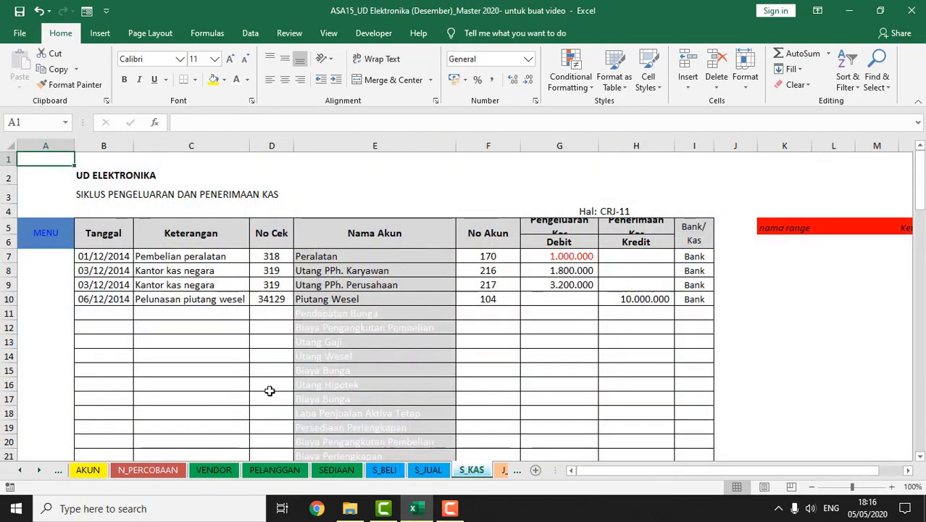
left_click(110, 303)
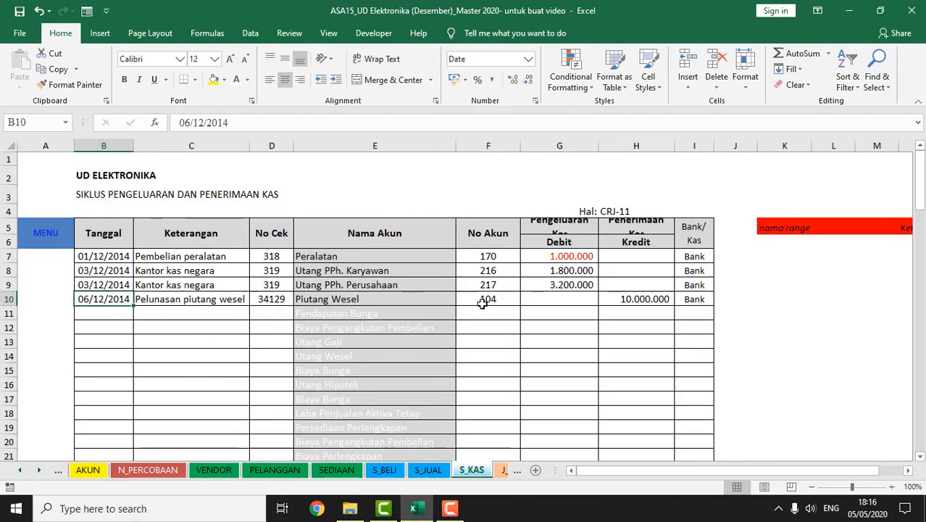
left_click(639, 301)
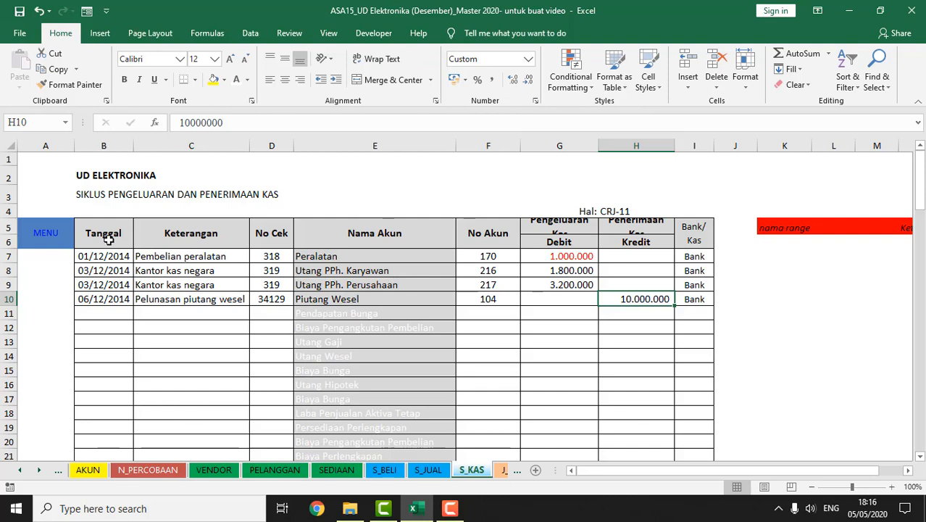
left_click(43, 236)
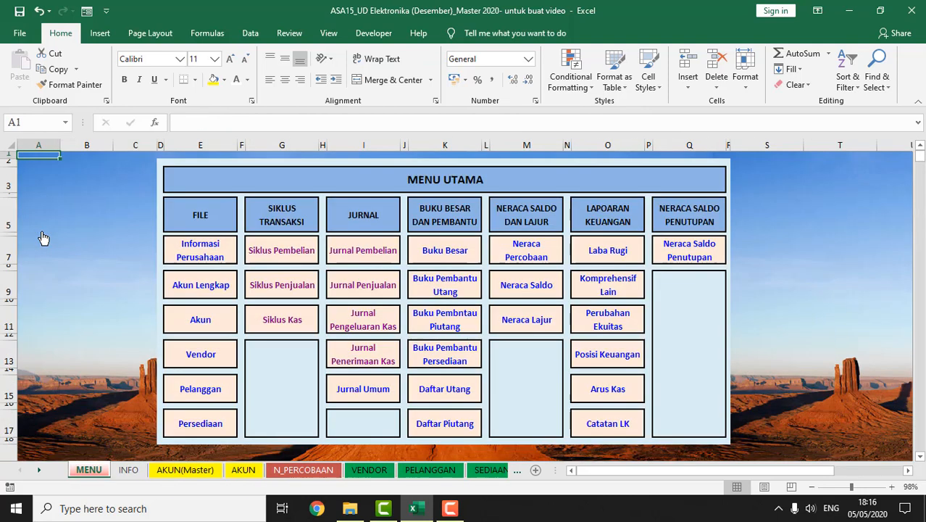
Step: Open Jurnal Penerimaan Kas and examine the Piutang Wesel formulas in row 51 from Uraian through Kas Di Bank
left_click(360, 360)
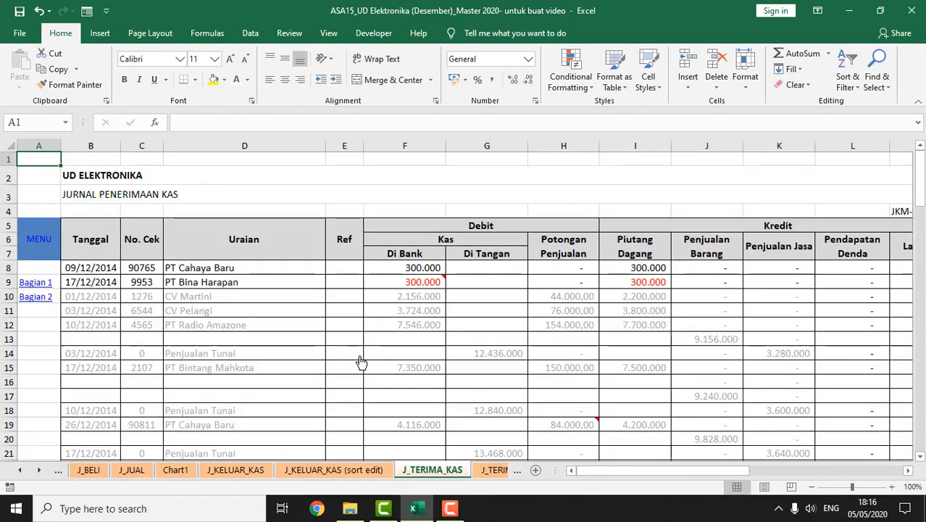
left_click(229, 328)
key("Page_Down")
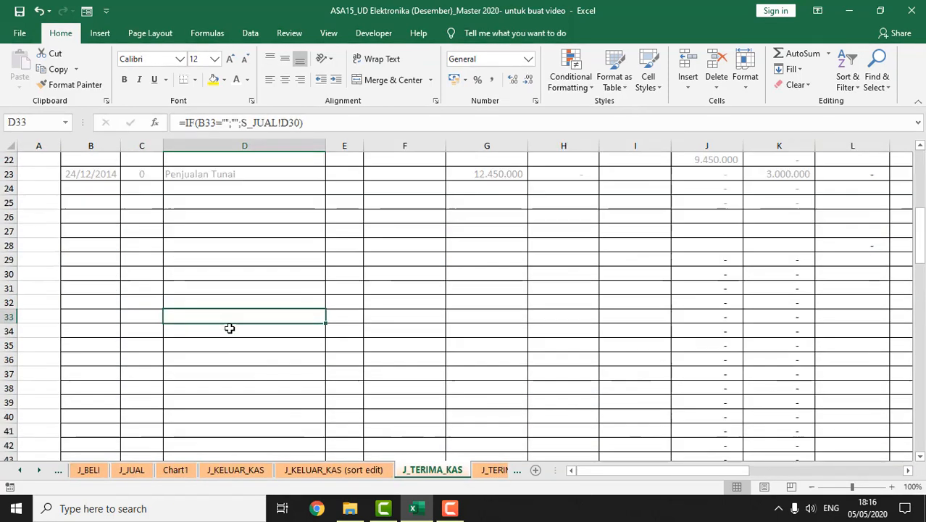
key("Page_Down")
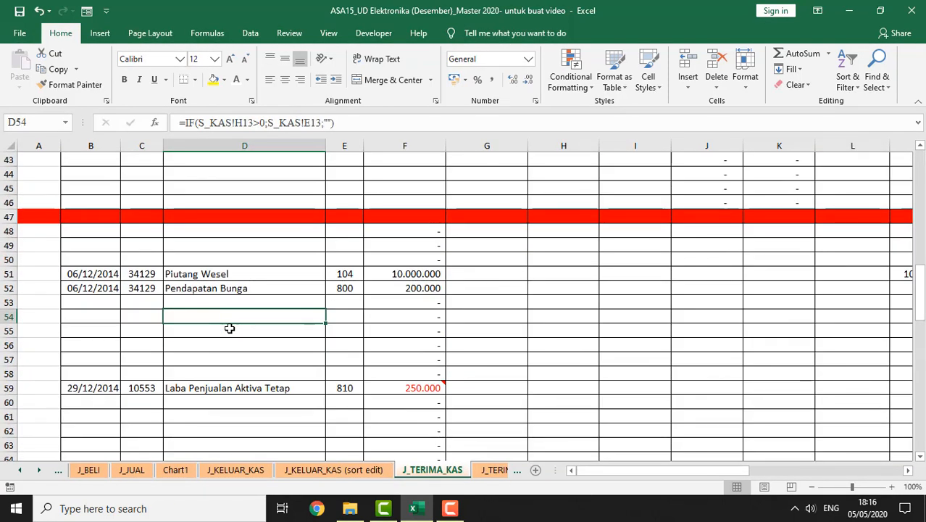
left_click(179, 276)
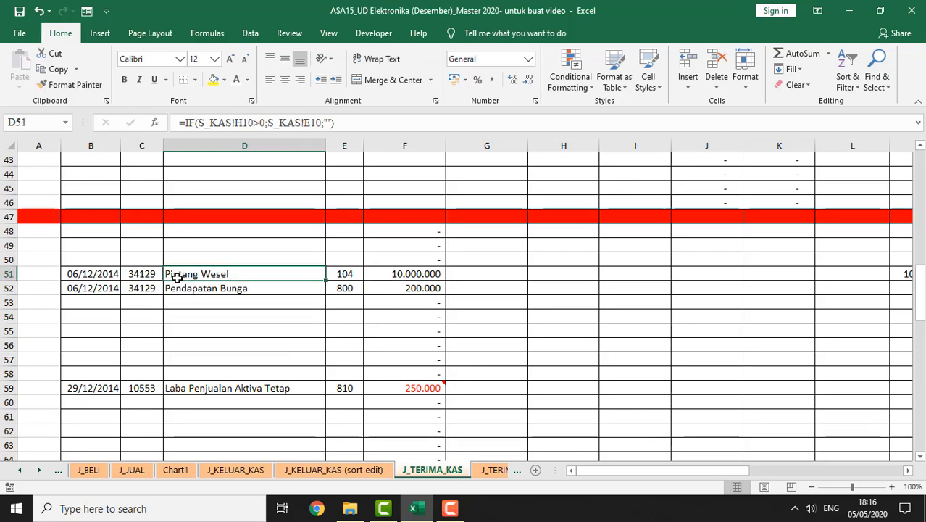
key("Right")
key("Right")
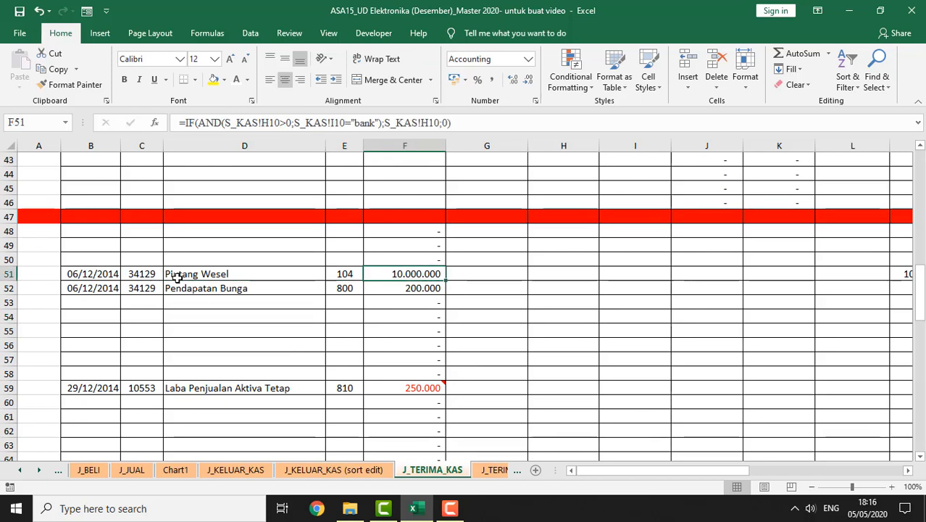
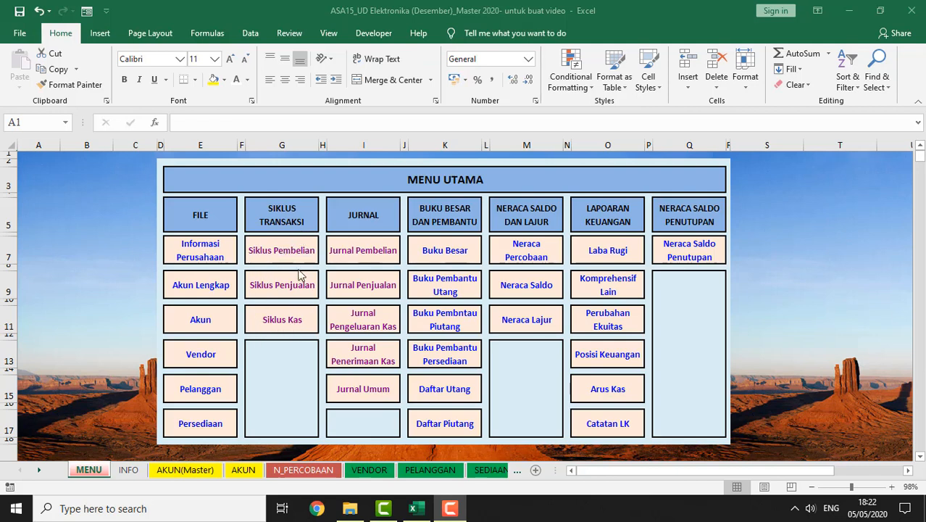
Step: Open Jurnal Umum, look over its general journal entries, and return to the main menu
left_click(365, 395)
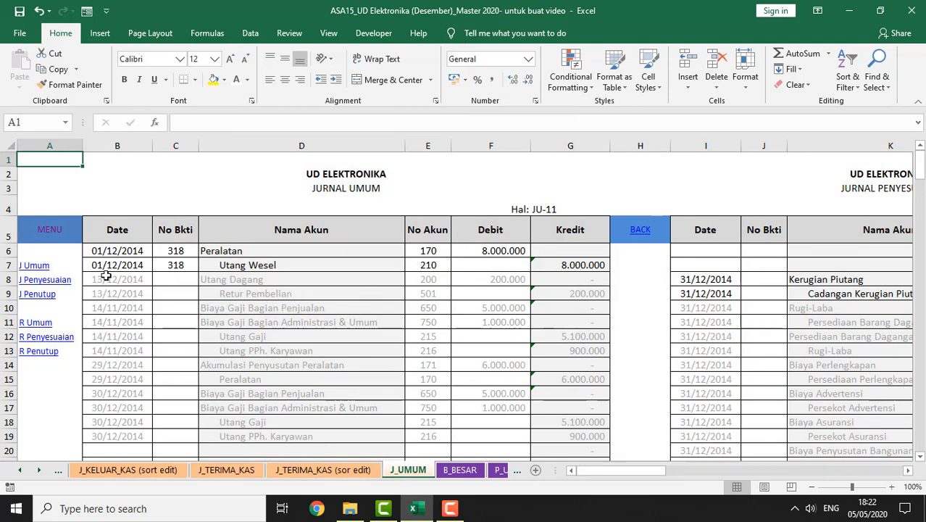
left_click(52, 239)
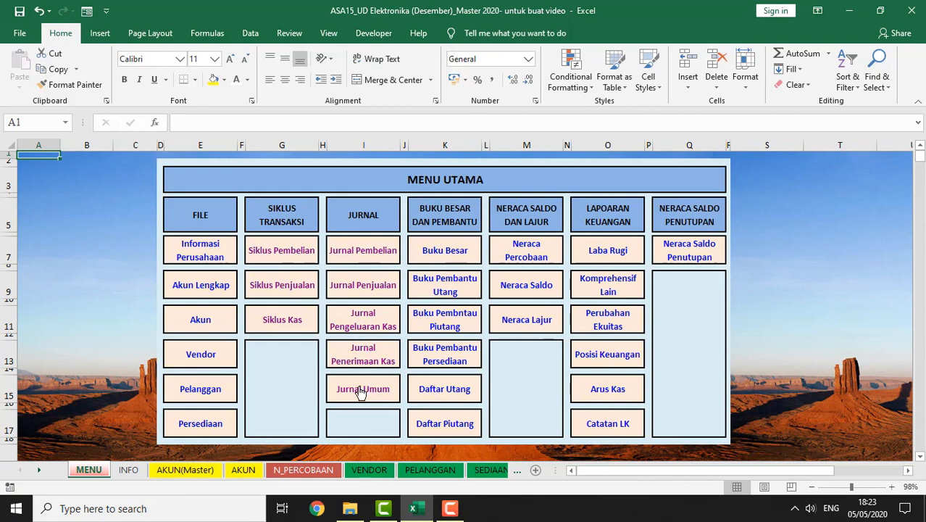
Step: In Jurnal Pengeluaran Kas, set the font colour of the PT Suara Buana entry in D11 to Automatic
left_click(371, 330)
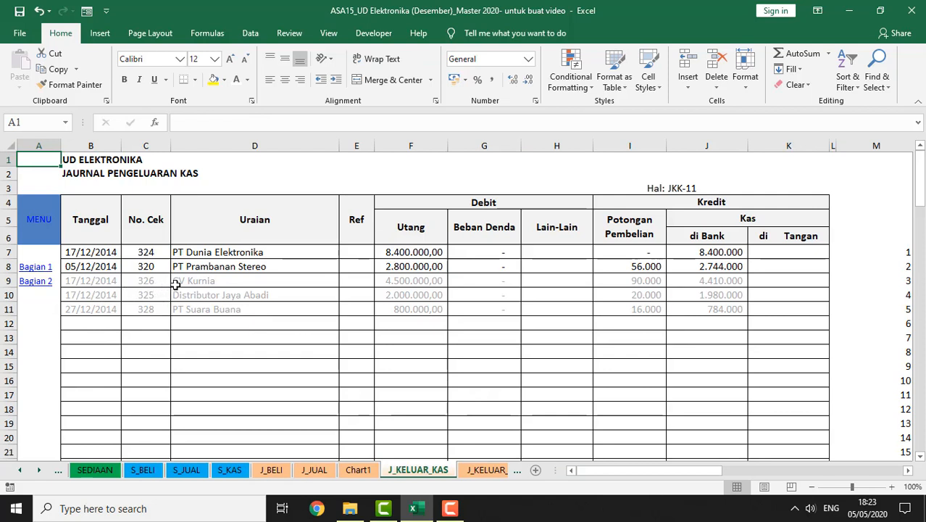
left_click(218, 285)
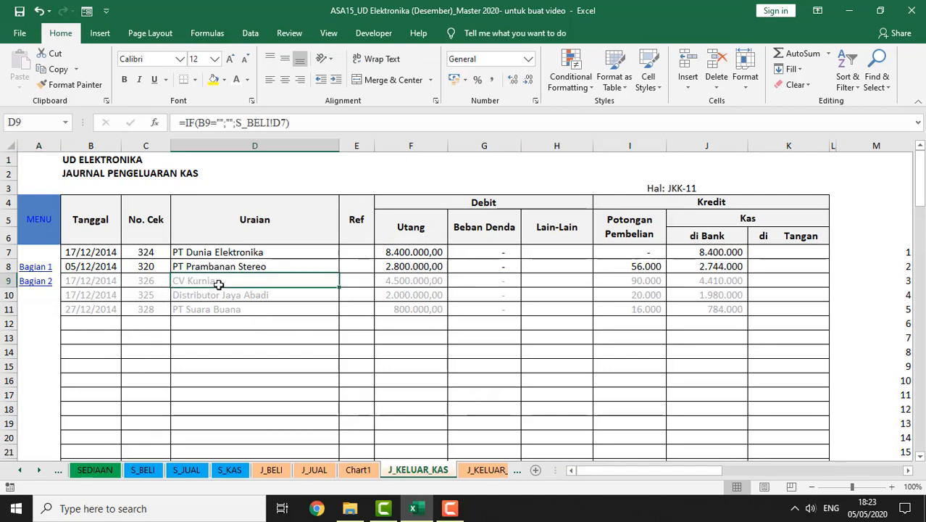
key("Down")
key("Down")
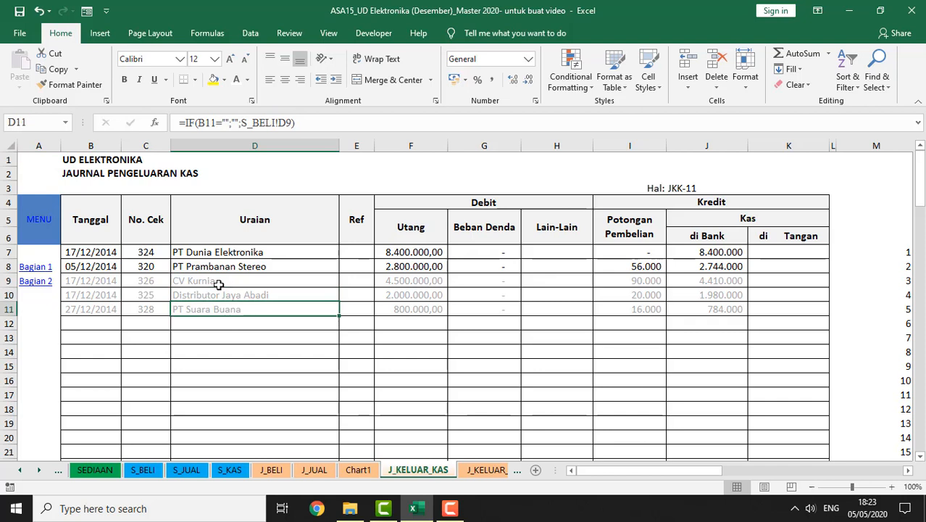
left_click(247, 80)
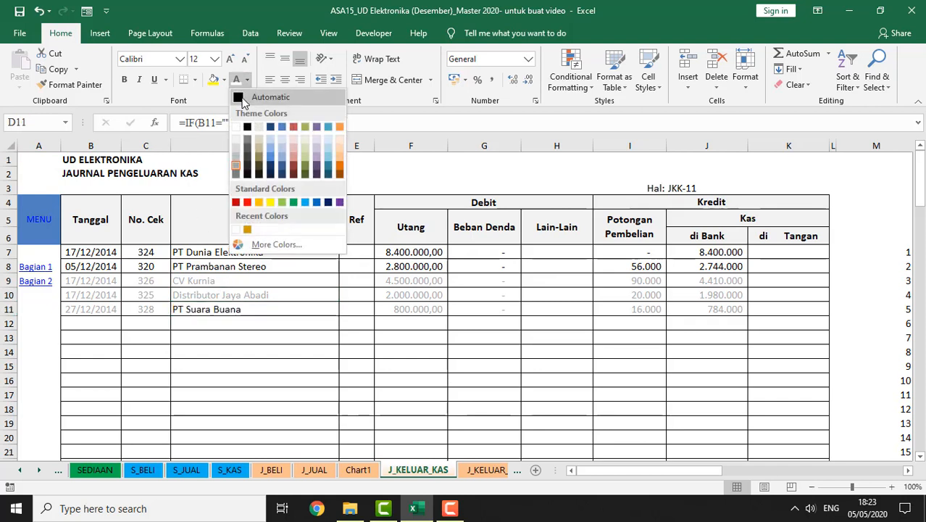
left_click(245, 101)
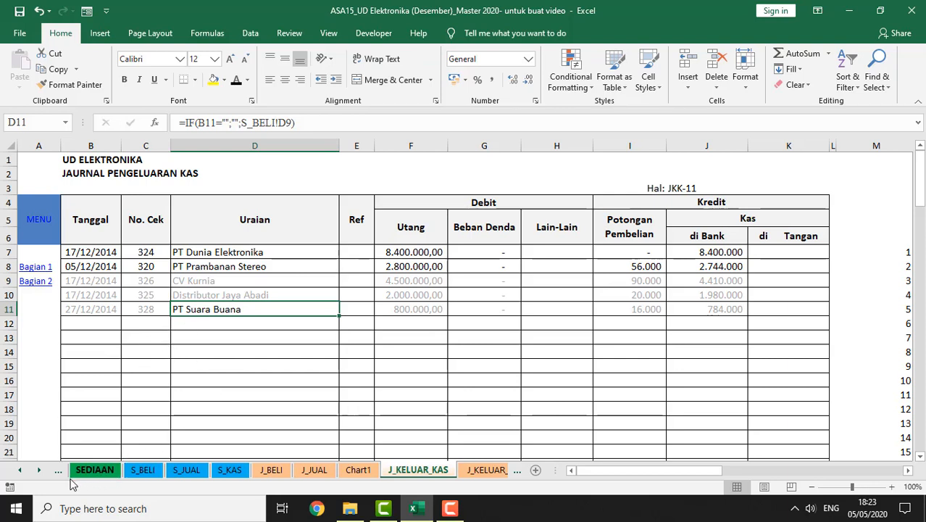
Step: Switch to the J_KELUAR_KAS (sort edit) sheet
left_click(40, 473)
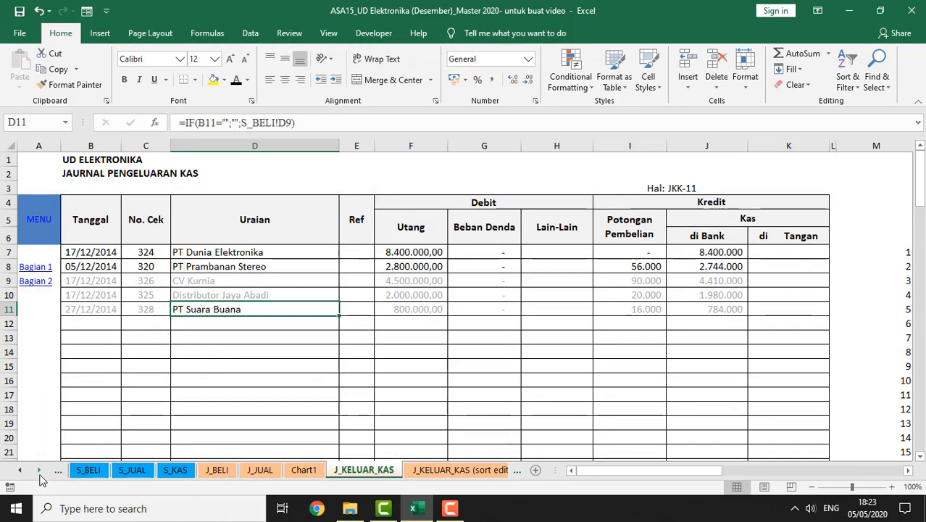
left_click(40, 471)
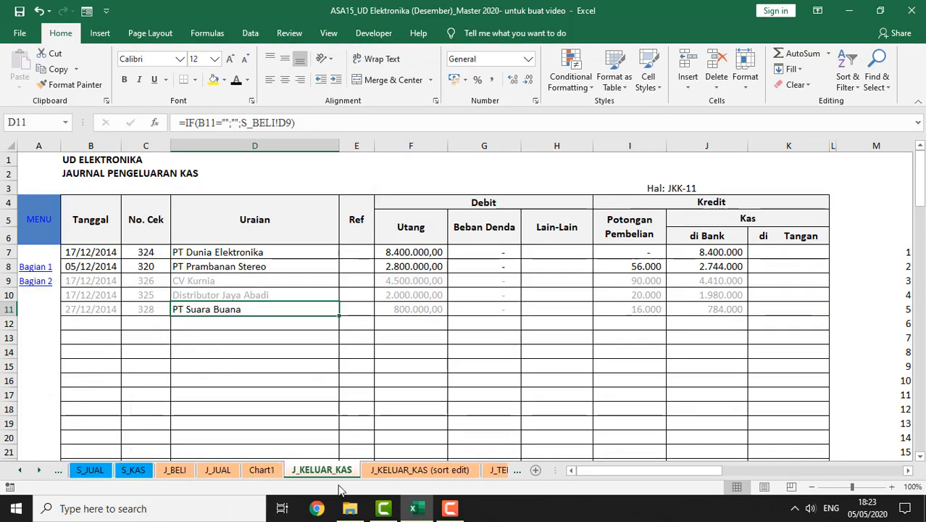
left_click(408, 473)
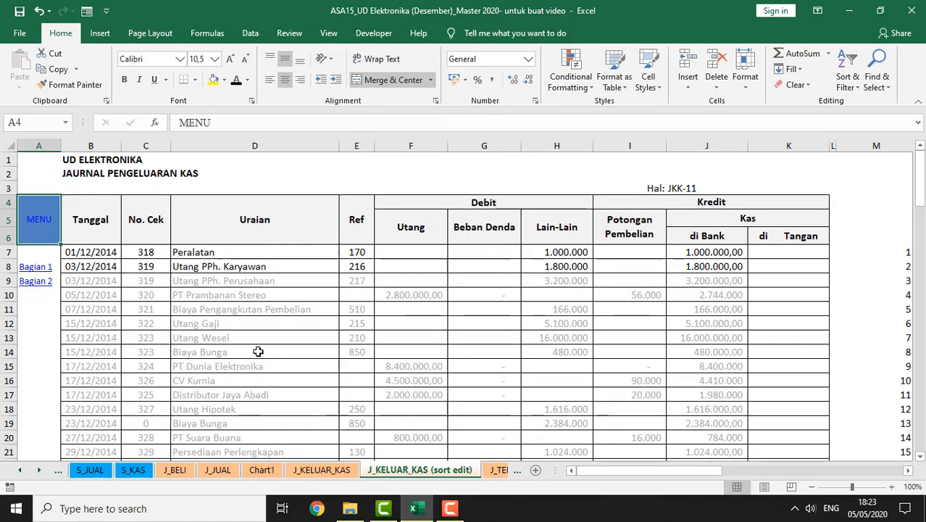
Step: Examine the Uraian formulas from row 7 down to row 14 and apply the black font colour to the Biaya Bunga entry in D14
left_click(211, 253)
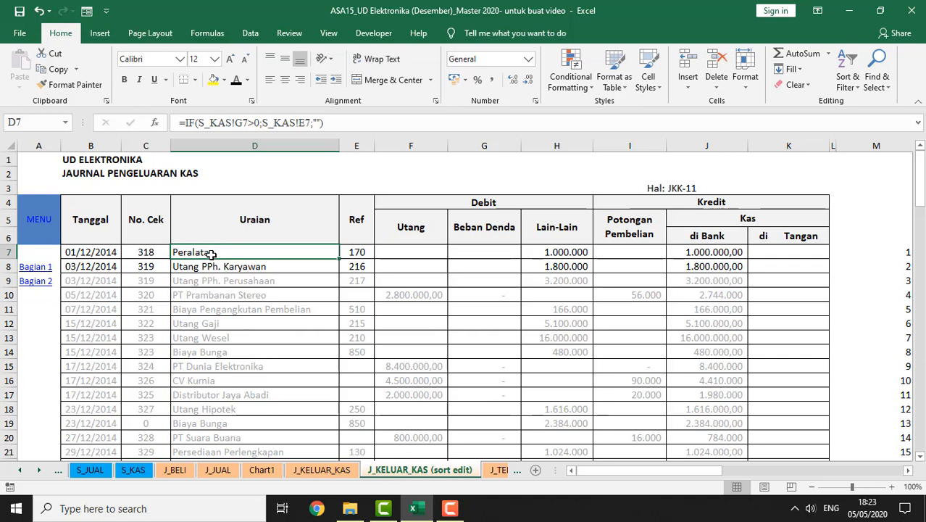
key("Down")
key("Down")
key("Down")
key("Down")
key("Down")
key("Down")
key("Down")
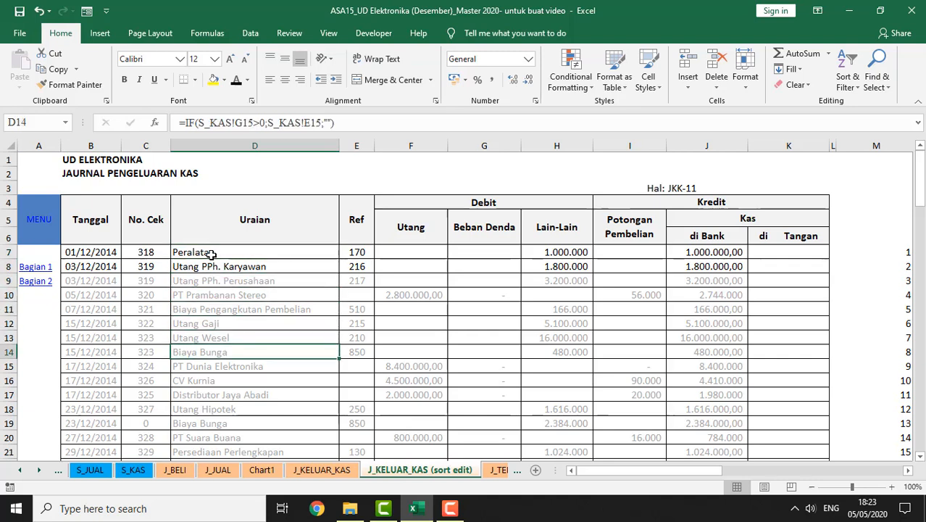
left_click(239, 84)
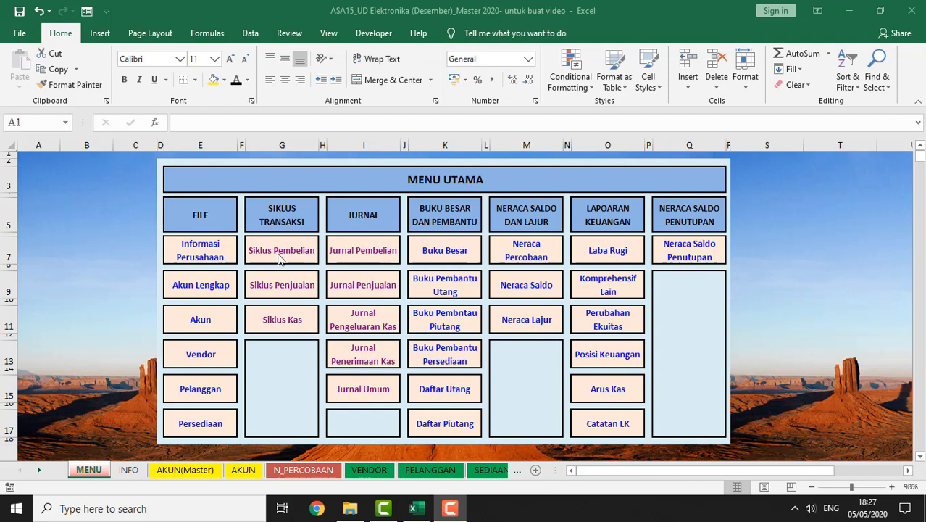
Step: Open Jurnal Pembelian, examine the row 7 formulas from Tanggal across to Utang, and return to the main menu
left_click(374, 254)
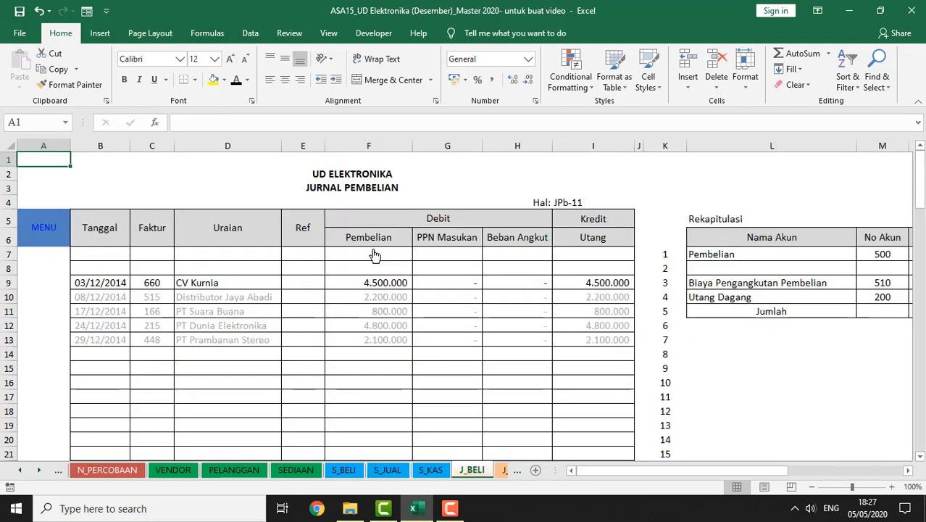
left_click(114, 257)
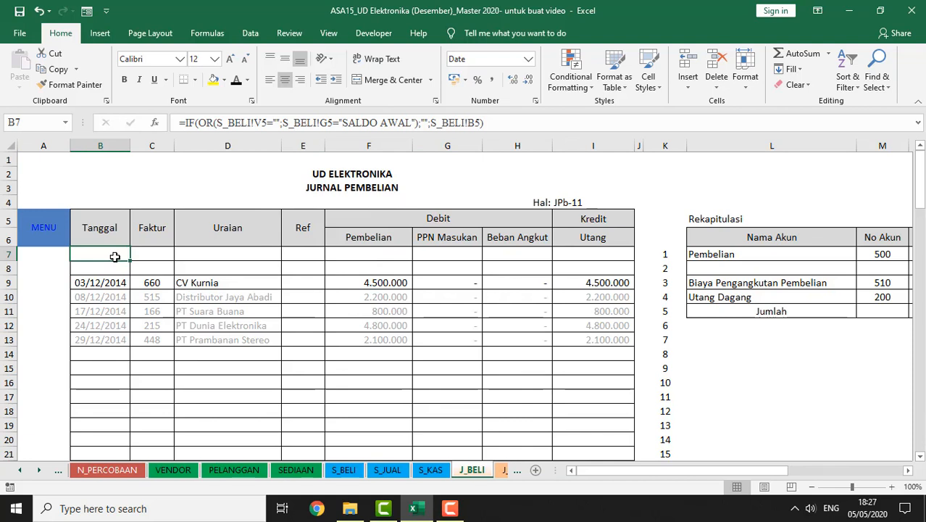
key("Right")
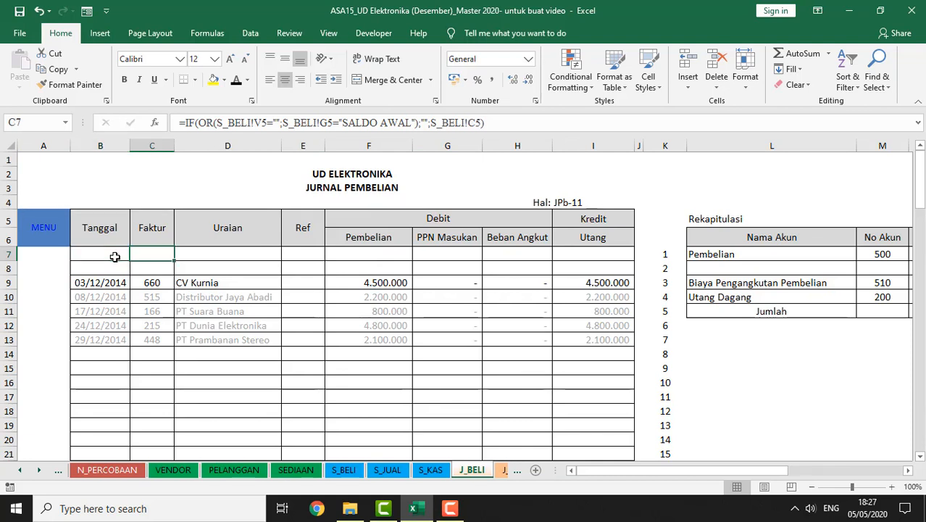
key("Right")
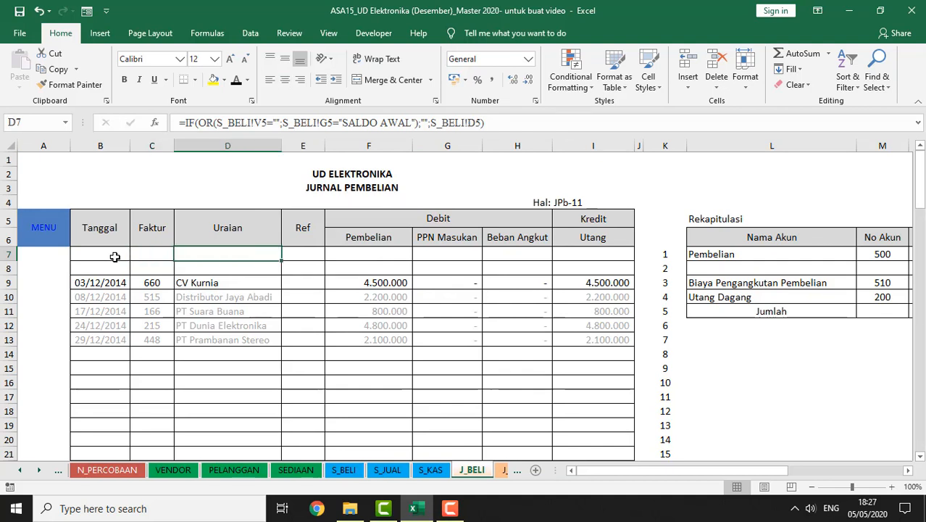
key("Right")
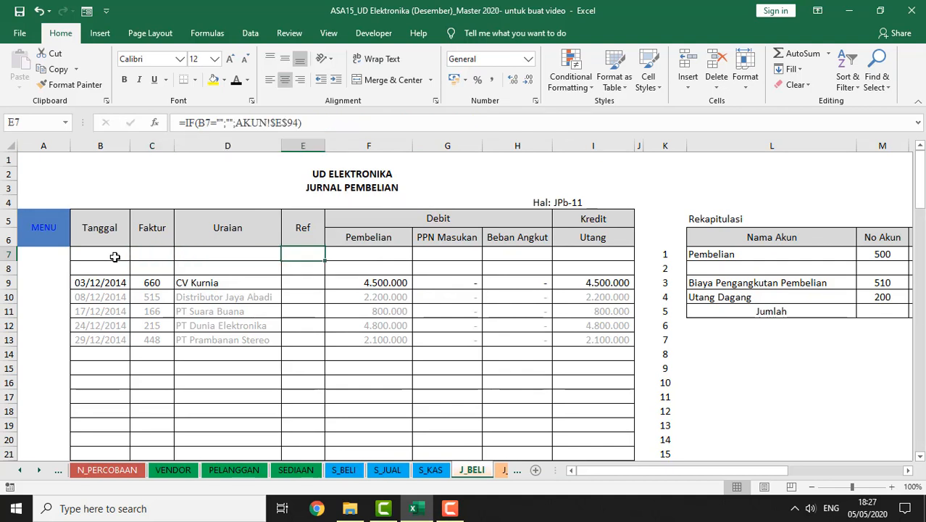
key("Right")
key("Right")
key("Right")
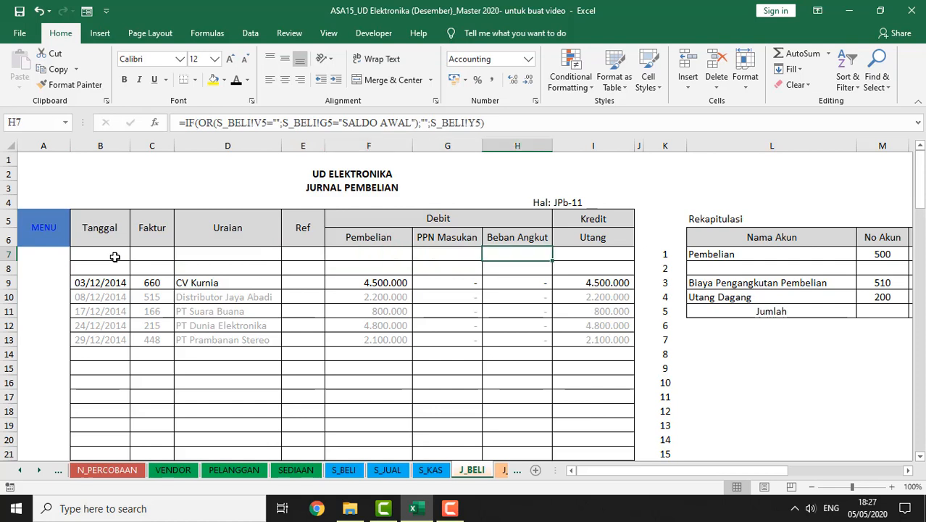
key("Right")
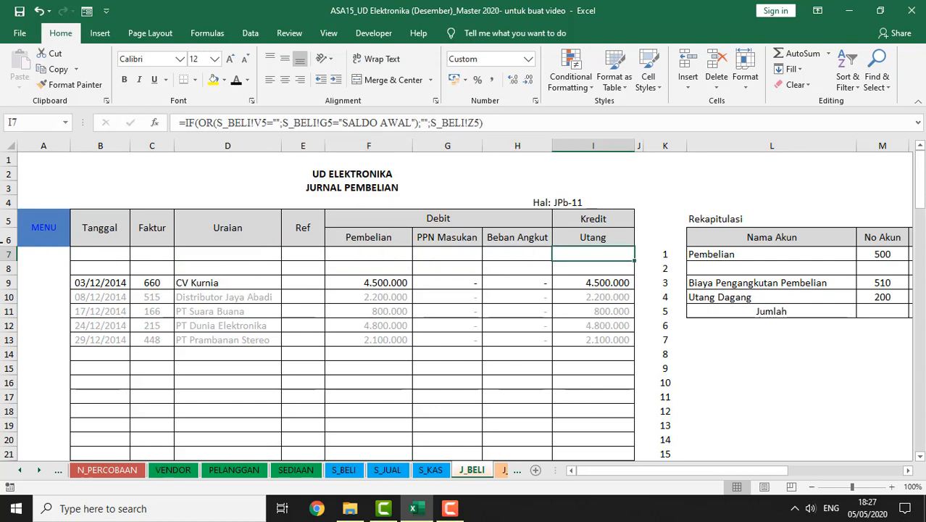
left_click(44, 236)
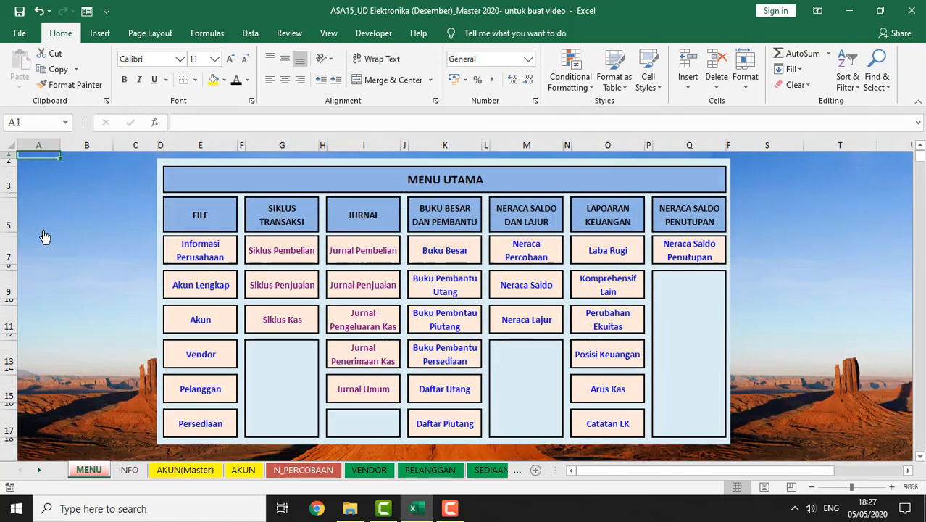
Step: Open Jurnal Penjualan, examine the row 7 formulas from Tanggal across to Pendapatan Angkut, and return to the main menu
left_click(347, 290)
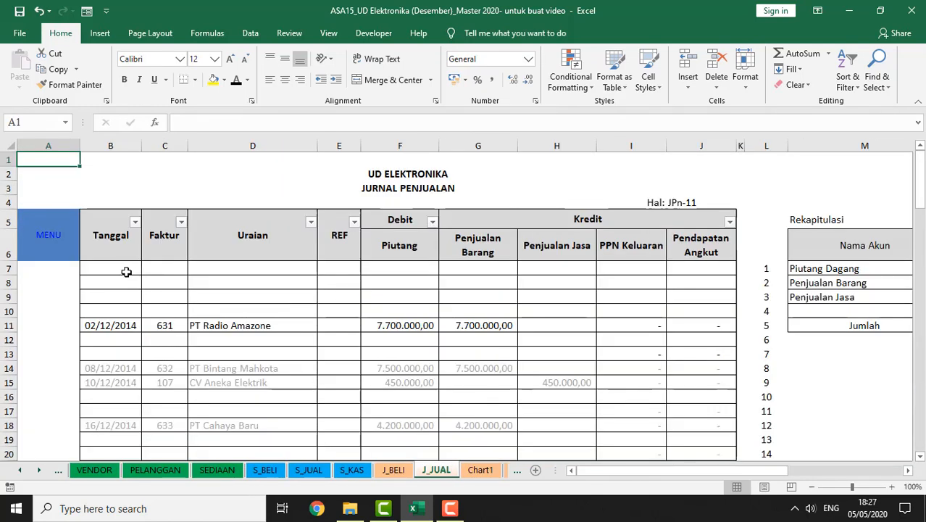
left_click(126, 272)
key("Right")
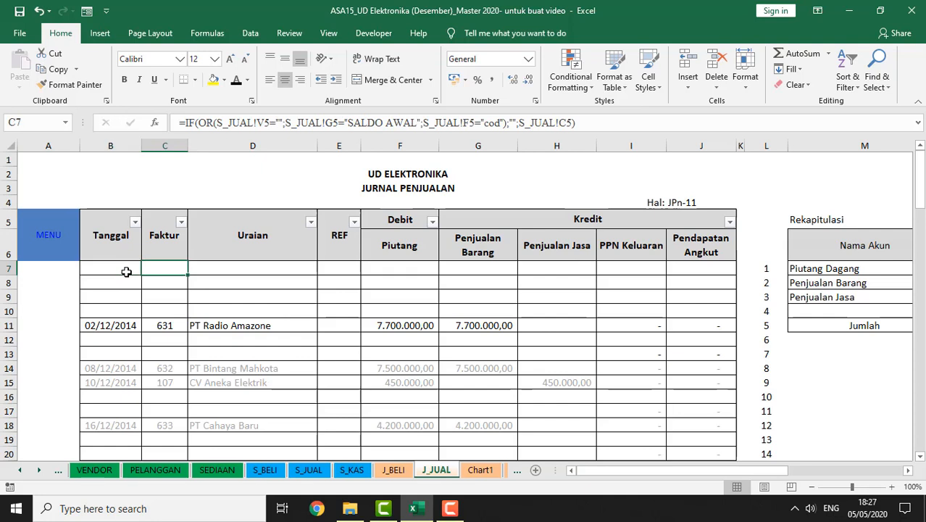
key("Right")
key("Right")
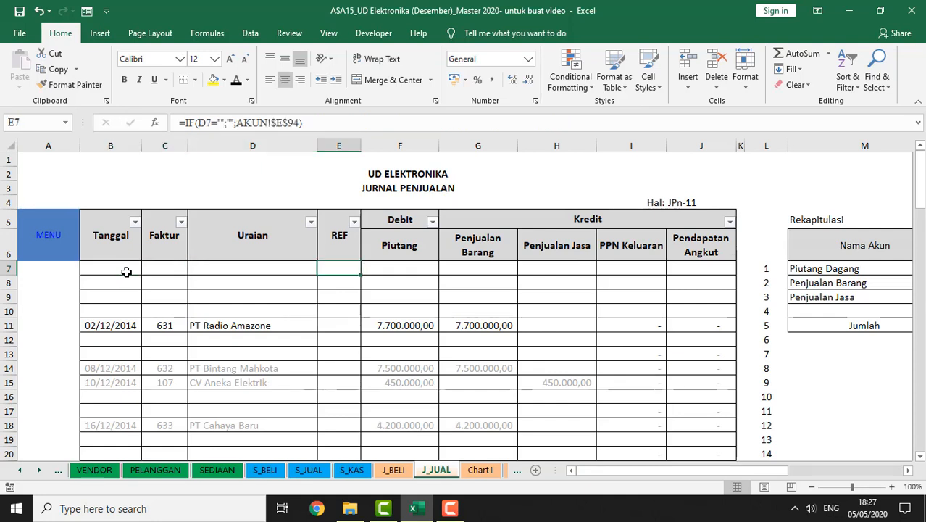
key("Right")
key("Right")
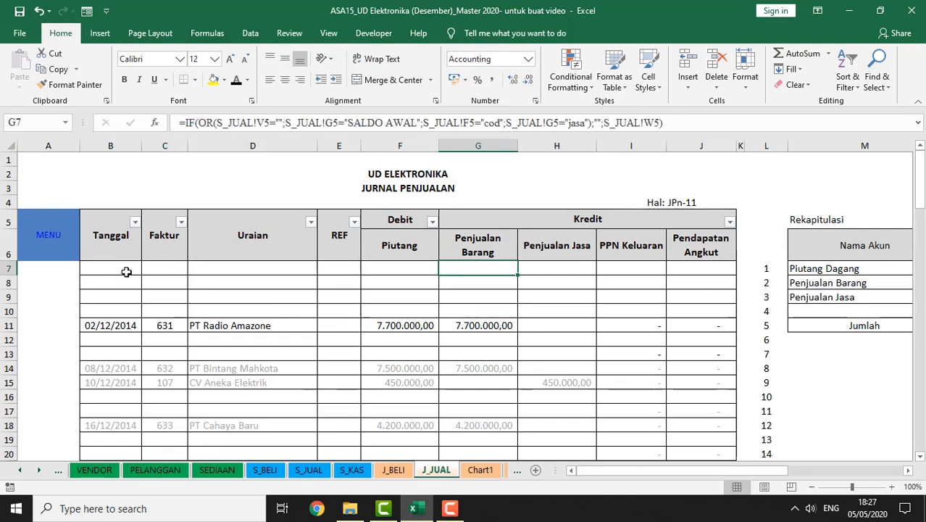
key("Right")
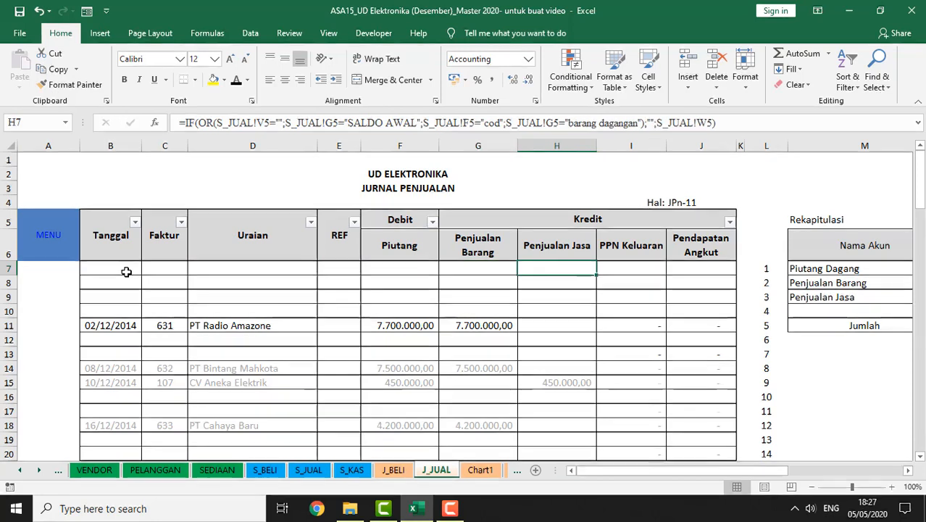
key("Right")
key("Right")
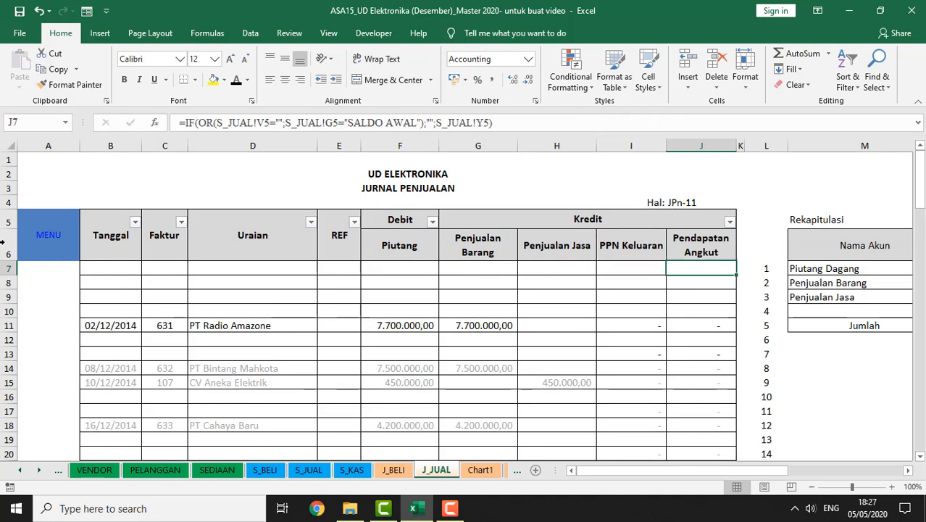
left_click(55, 241)
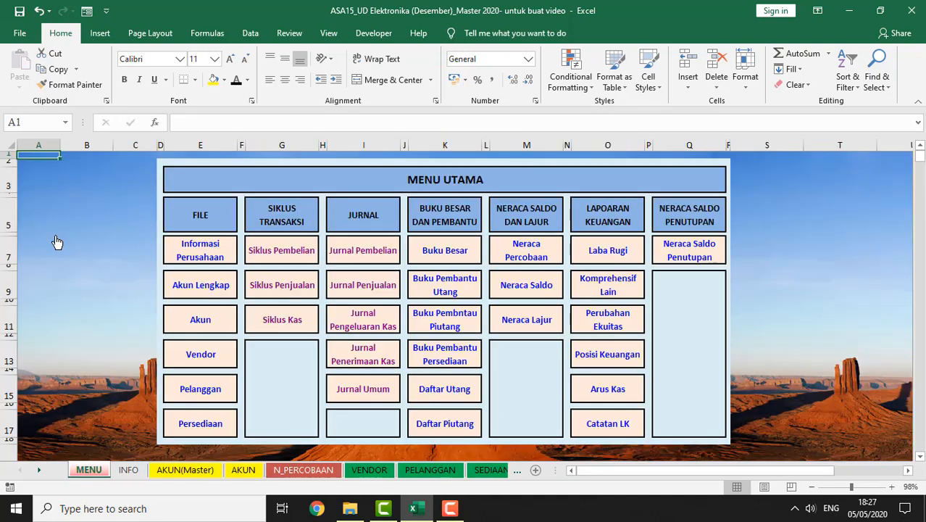
Step: Open Jurnal Pengeluaran Kas, examine the row 7 formulas from Tanggal across to Kas di Tangan, and return to the main menu
left_click(362, 326)
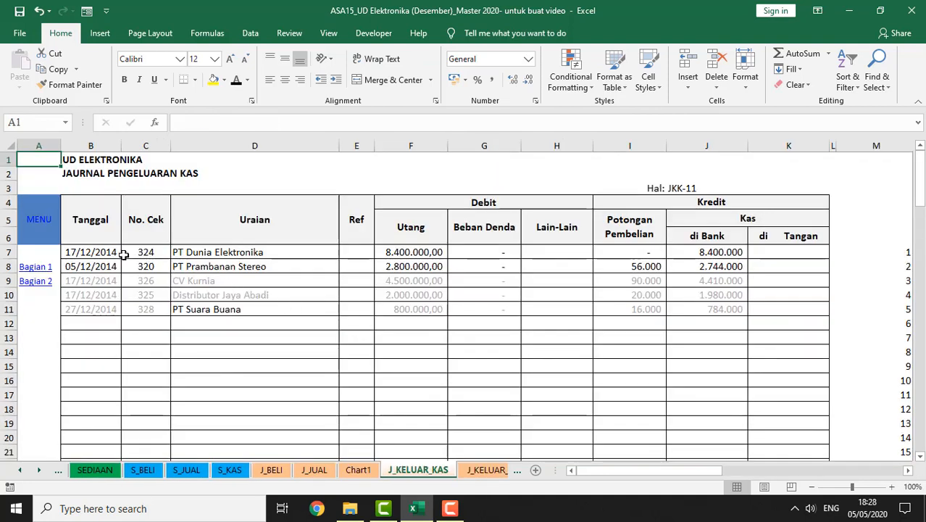
left_click(107, 254)
key("Right")
key("Right")
key("Right")
key("Right")
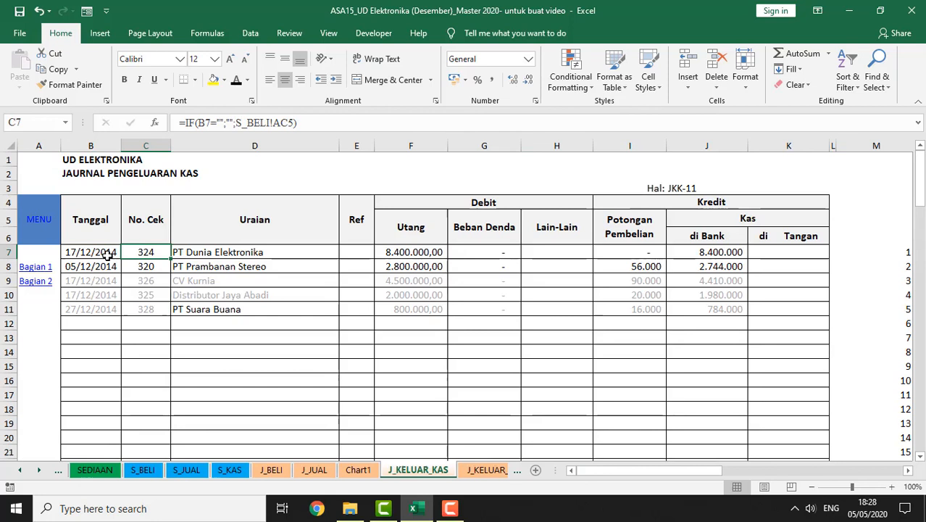
key("Right")
key("Right")
key("Right")
key("Right")
key("Right")
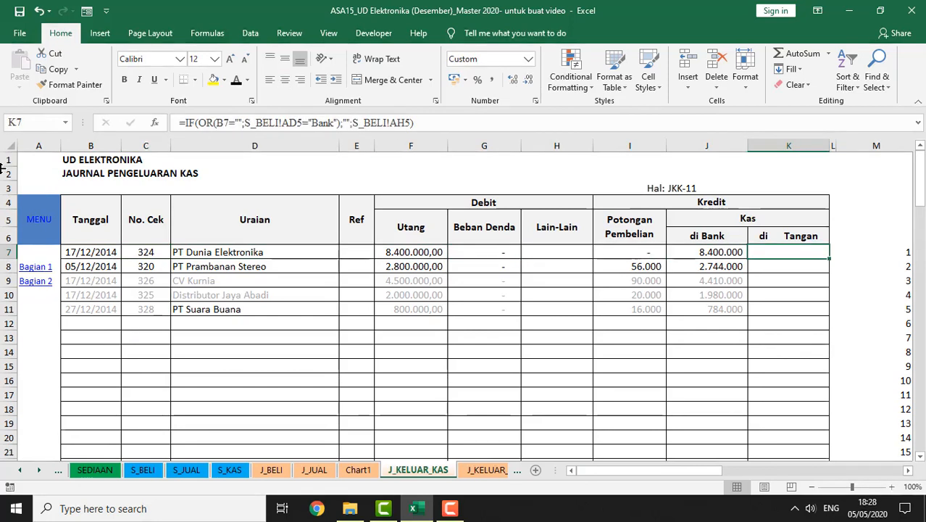
left_click(44, 228)
left_click(44, 227)
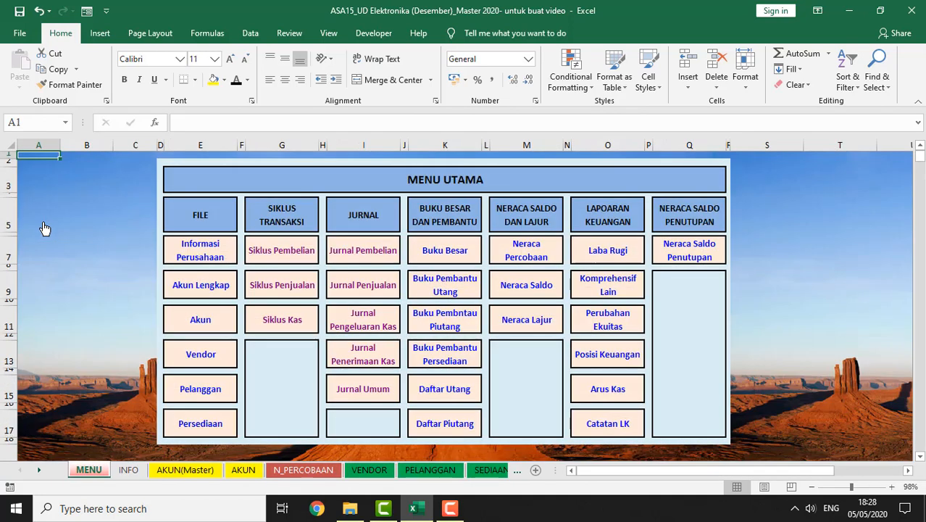
Step: Open Jurnal Penerimaan Kas, examine the row 9 formulas from Tanggal across to Pendapatan Denda, and return to the main menu
left_click(364, 360)
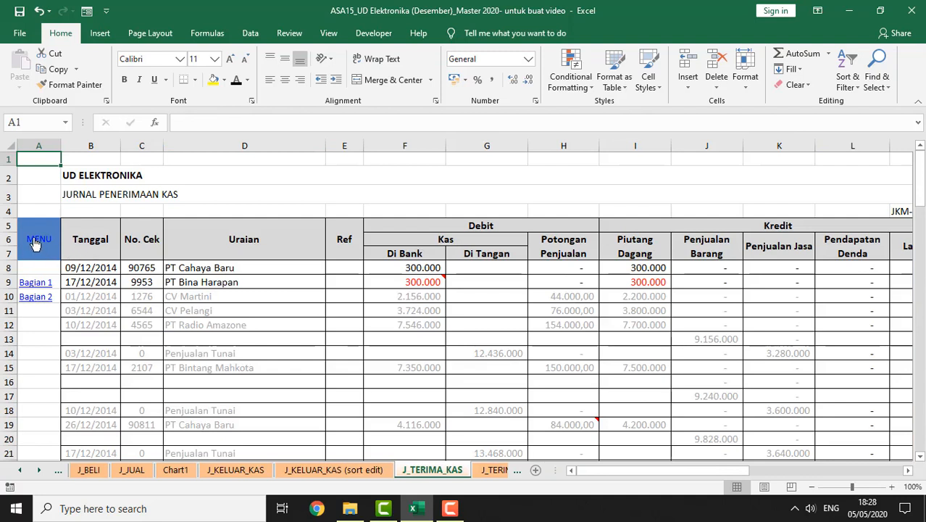
left_click(91, 282)
key("Right")
key("Right")
key("Right")
key("Right")
key("Right")
key("Right")
key("Right")
key("Right")
key("Right")
key("Right")
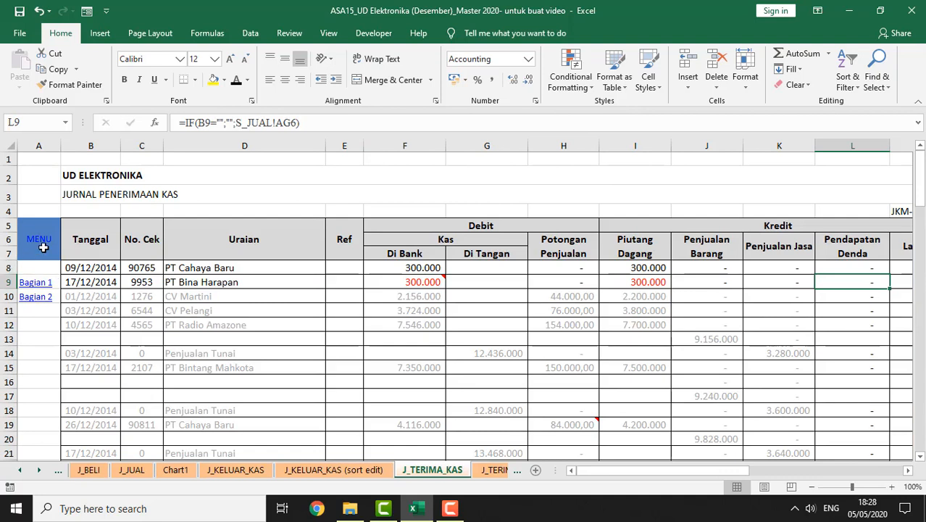
left_click(40, 248)
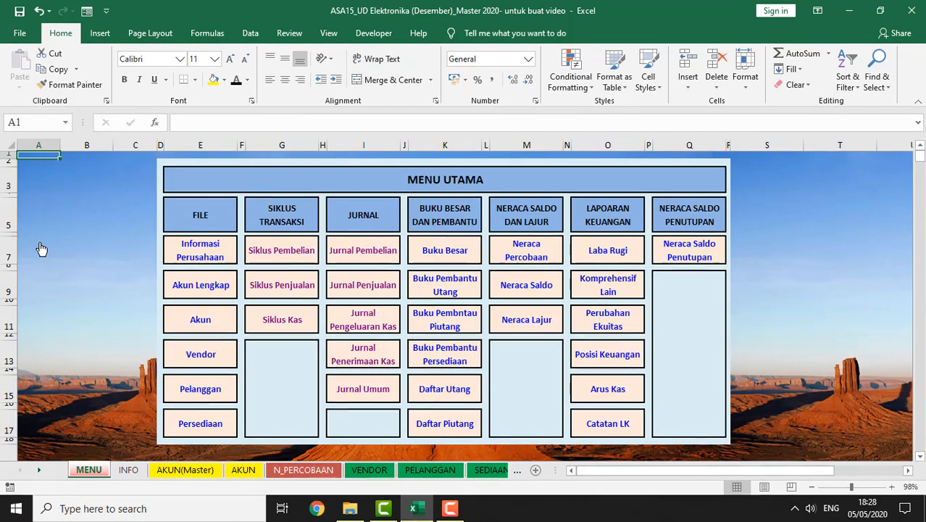
Step: Open Jurnal Umum, examine the Utang Wesel entry in row 7 from Date across to Kredit, and return to the main menu
left_click(368, 395)
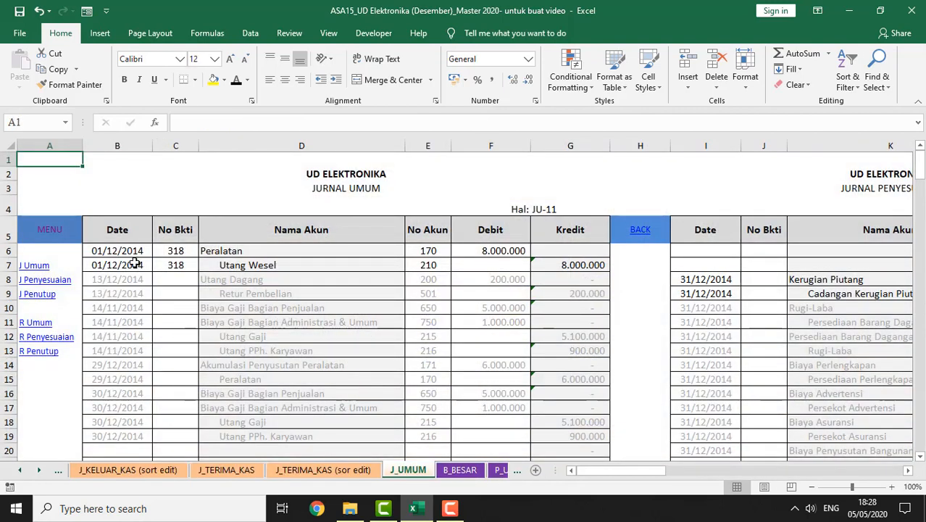
left_click(124, 251)
key("Down")
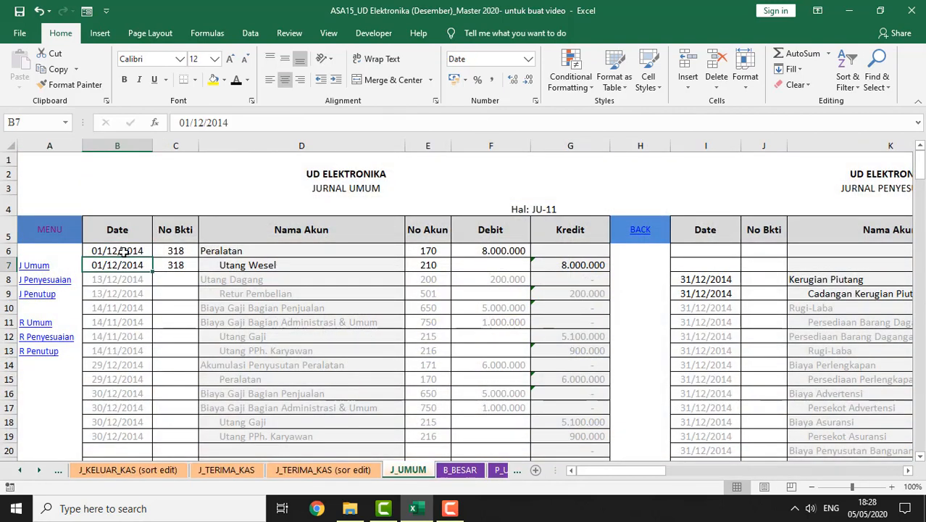
key("Right")
key("Right")
key("Right")
key("Right")
key("Right")
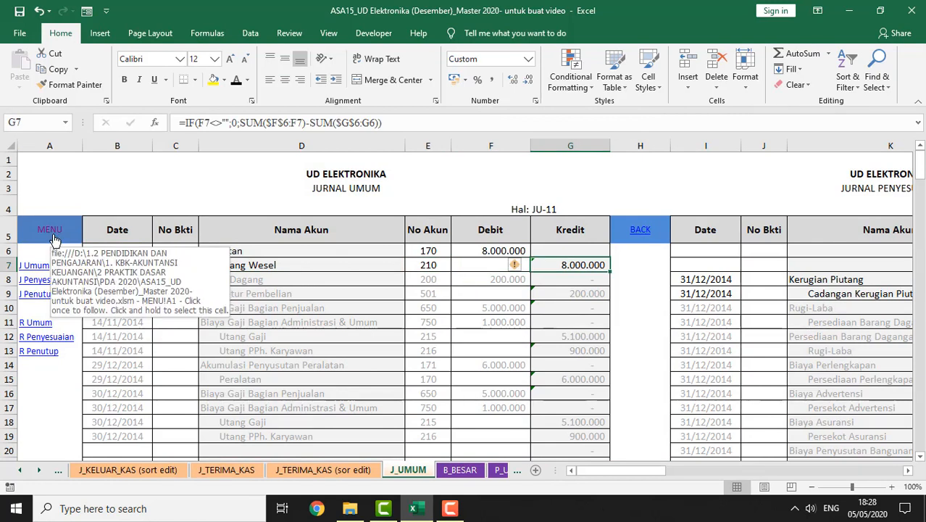
left_click(55, 239)
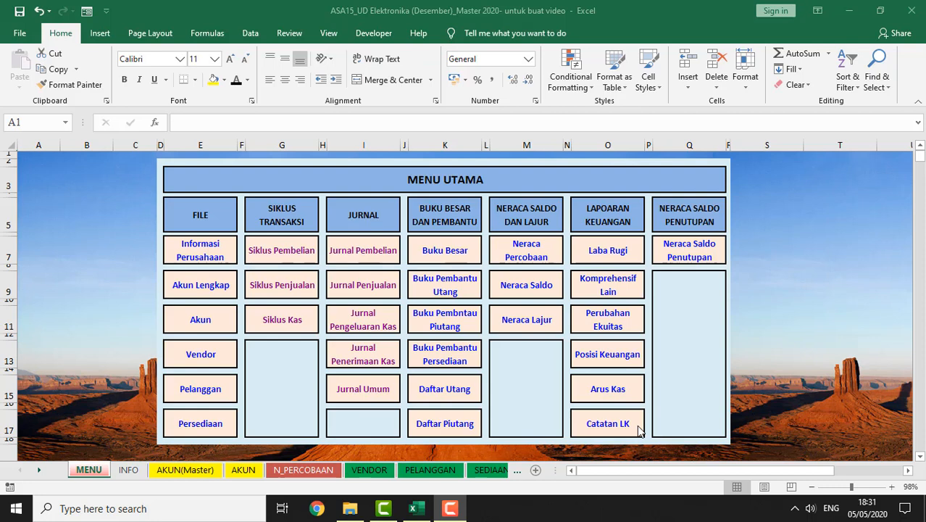
Step: In Buku Besar, choose Tanah as the account name, and return to the main menu
left_click(442, 251)
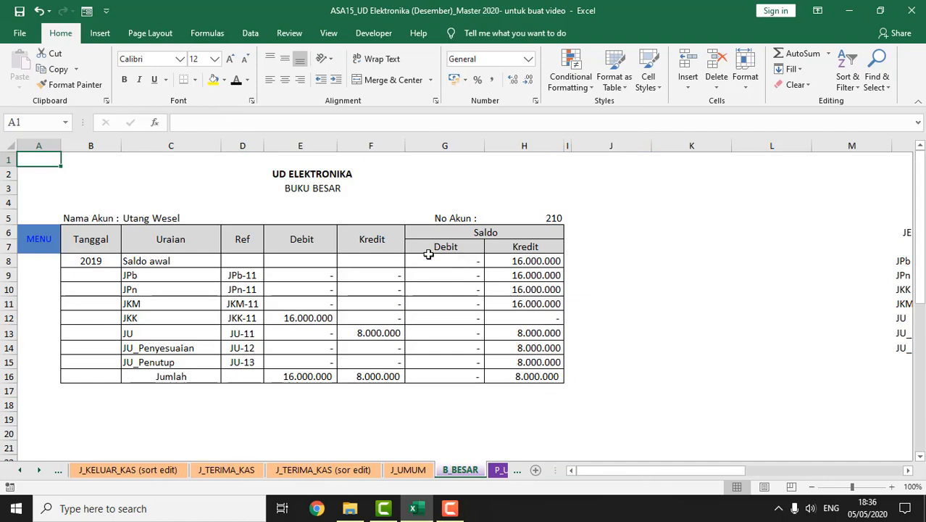
left_click(216, 218)
left_click(226, 217)
scroll(224, 233, "up", 3)
left_click(207, 230)
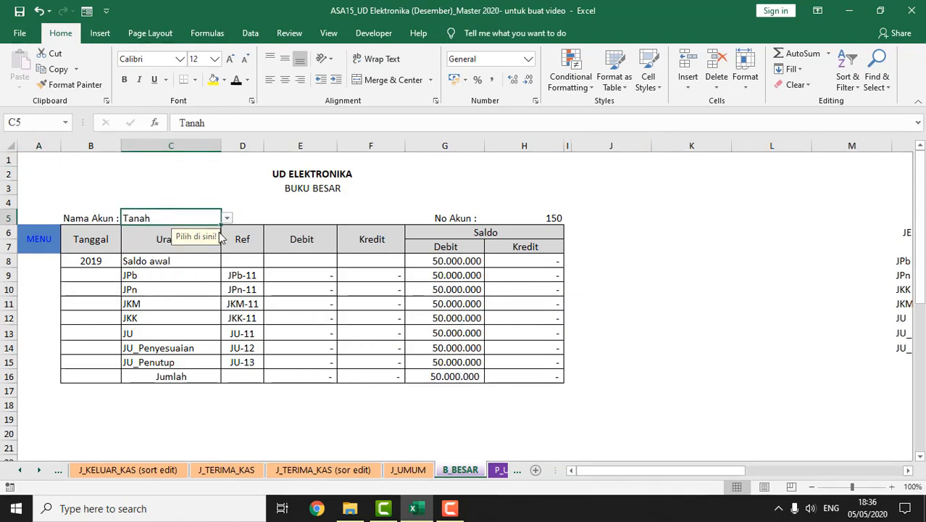
left_click(35, 243)
Step: In Buku Pembantu Utang, choose another vendor for the payables ledger, and return to the main menu
left_click(445, 285)
left_click(217, 221)
left_click(258, 221)
left_click(203, 250)
left_click(43, 268)
Step: In Buku Pembantu Piutang, choose PT Radio Amazone as the customer, and return to the main menu
left_click(441, 325)
left_click(218, 216)
left_click(267, 221)
left_click(210, 261)
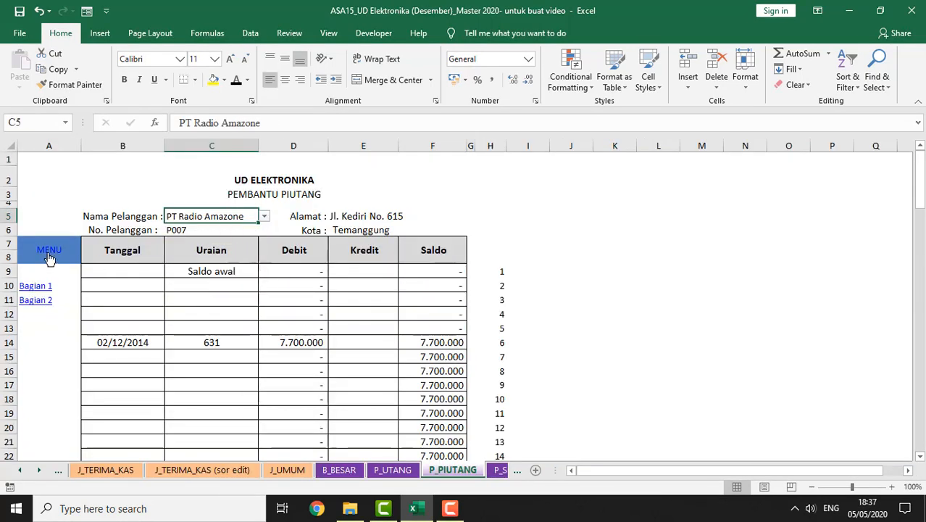
left_click(48, 255)
Step: Look over the Buku Pembantu Persediaan, Daftar Utang and Daftar Piutang sheets, going back to the main menu after each
left_click(449, 358)
left_click(48, 225)
left_click(438, 385)
left_click(40, 228)
left_click(447, 423)
left_click(43, 226)
Step: Look over the Neraca Percobaan and Neraca Saldo sheets, going back to the main menu after each
left_click(523, 261)
left_click(45, 236)
left_click(516, 290)
left_click(44, 235)
Step: Open Neraca Lajur, check the account name formula in C26, and return to the main menu
left_click(527, 319)
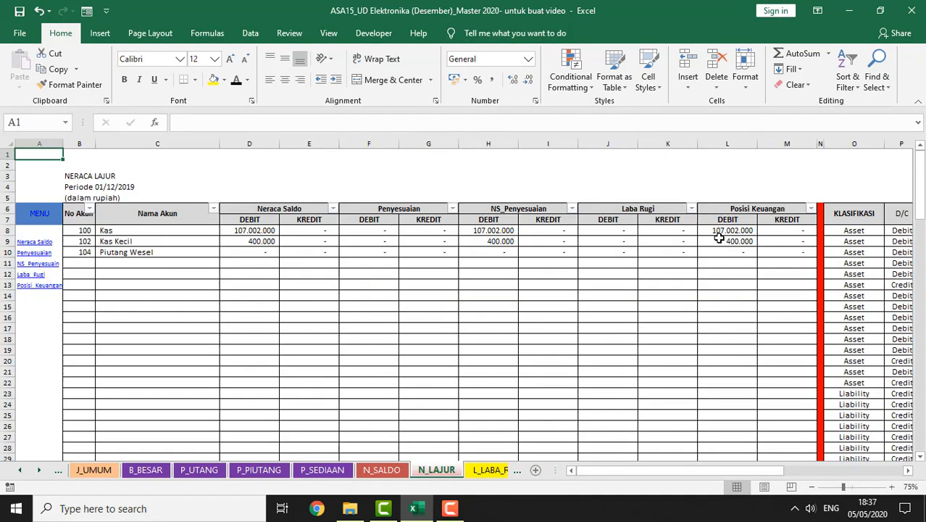
left_click(182, 426)
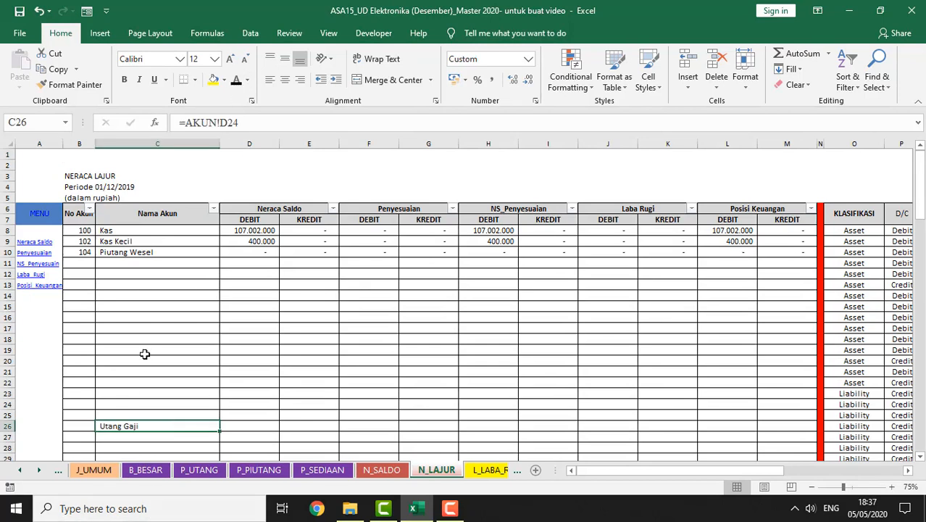
left_click(38, 213)
Step: Look over the Laba Rugi and Komprehensif Lain reports, going back to the main menu after each
left_click(615, 255)
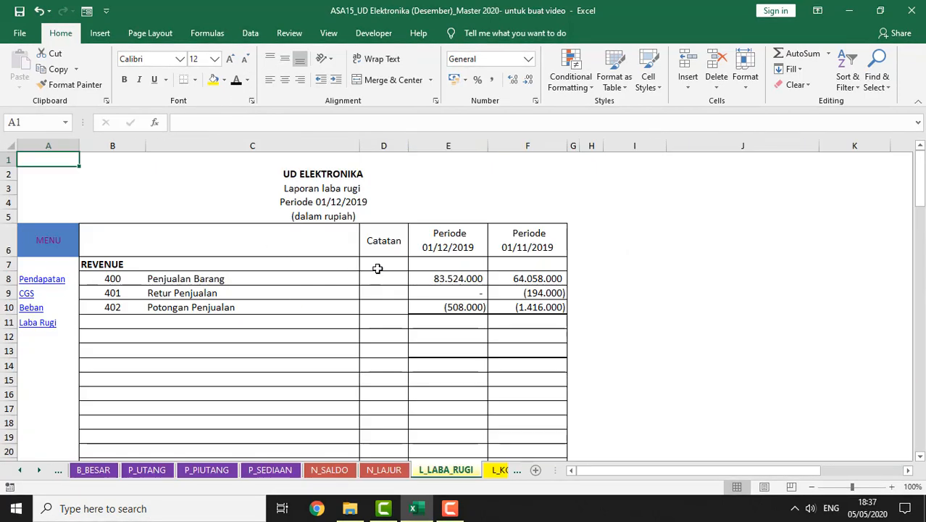
left_click(49, 247)
left_click(614, 284)
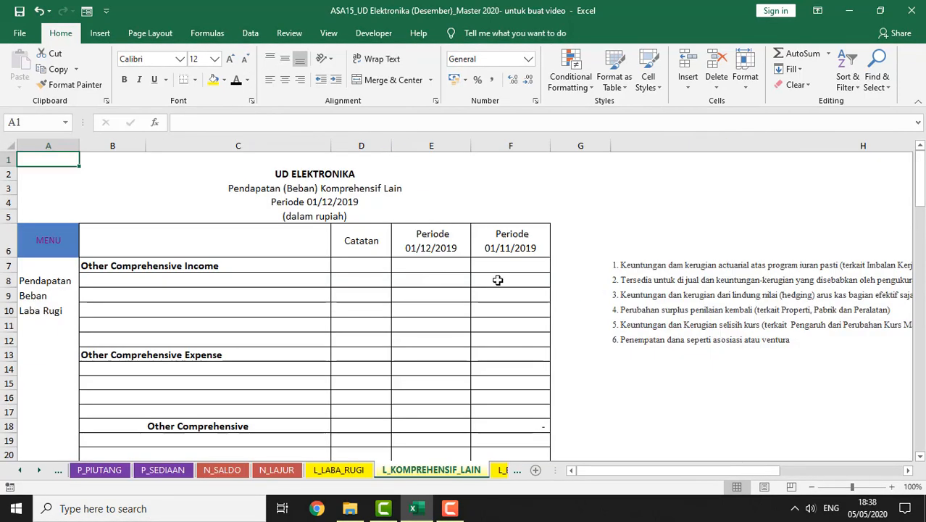
left_click(48, 246)
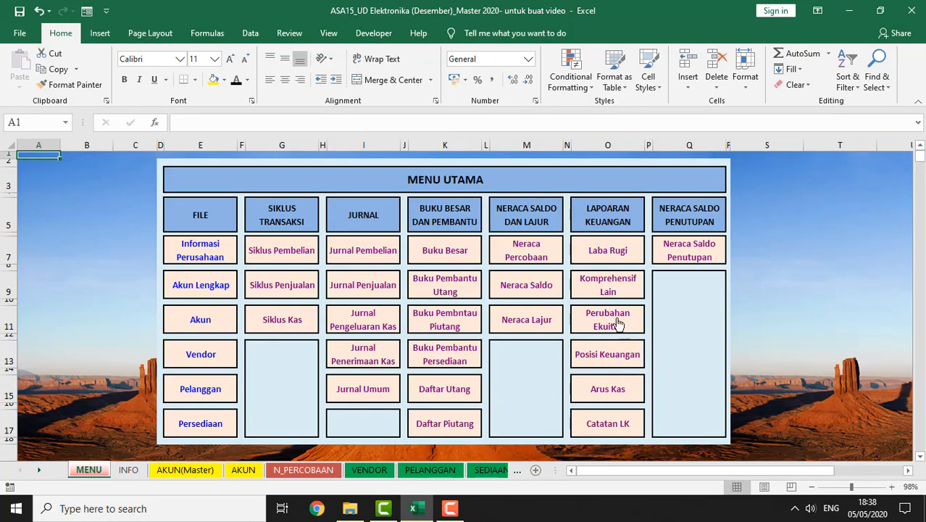
Step: Look over the Perubahan Ekuitas and Posisi Keuangan reports, going back to the main menu after each
left_click(628, 323)
left_click(38, 219)
left_click(551, 352)
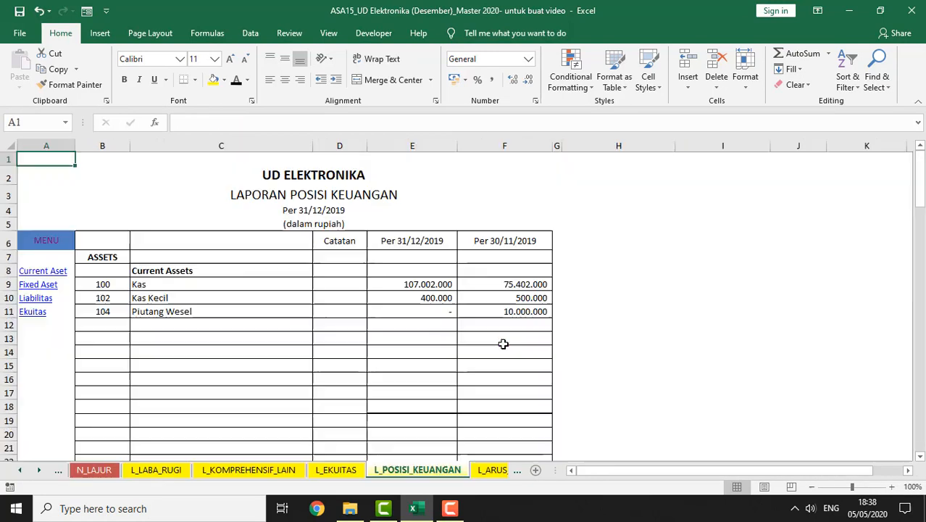
left_click(52, 242)
Step: Open the Arus Kas report, view its M_Langsung and M_Tak Langsung sections, and return to the main menu
left_click(605, 399)
left_click(48, 270)
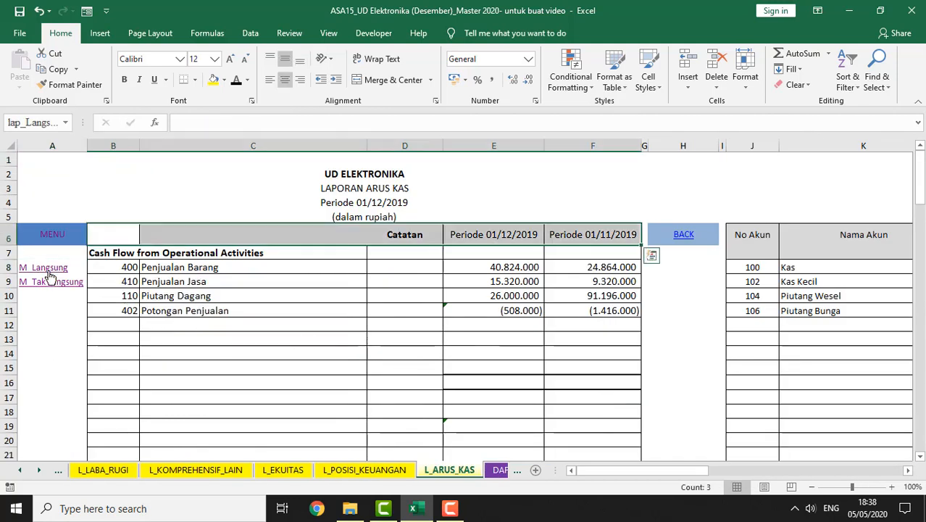
left_click(53, 282)
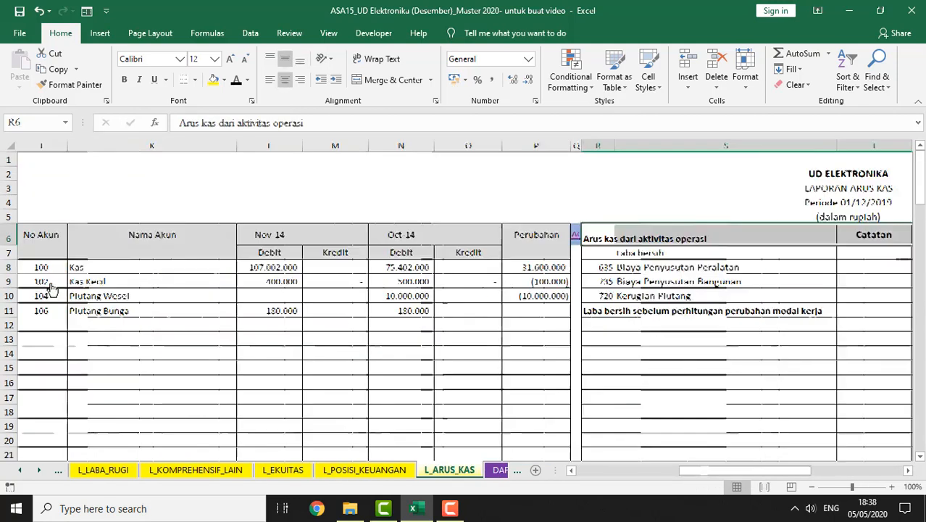
left_click(355, 236)
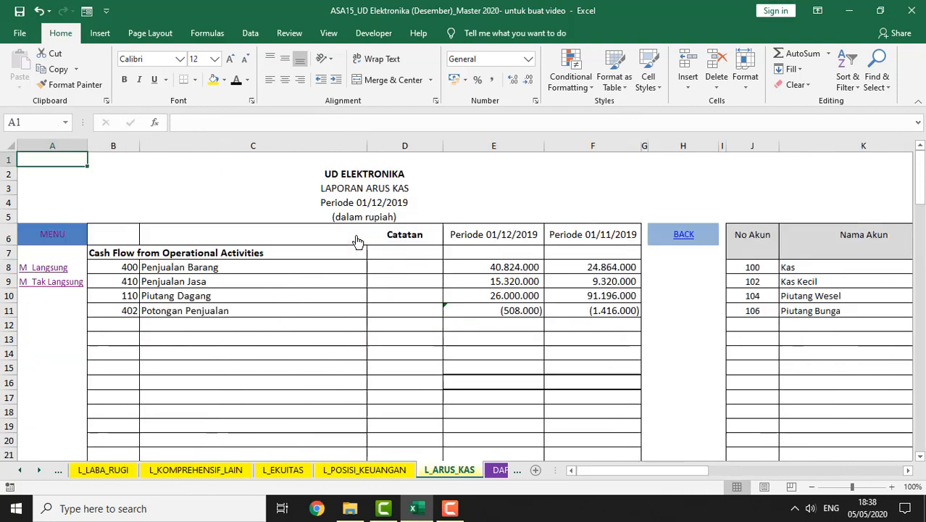
left_click(56, 242)
Step: Look over the Catatan LK and Neraca Saldo Penutupan sheets, going back to the main menu after each
left_click(606, 425)
left_click(41, 209)
left_click(684, 258)
left_click(42, 244)
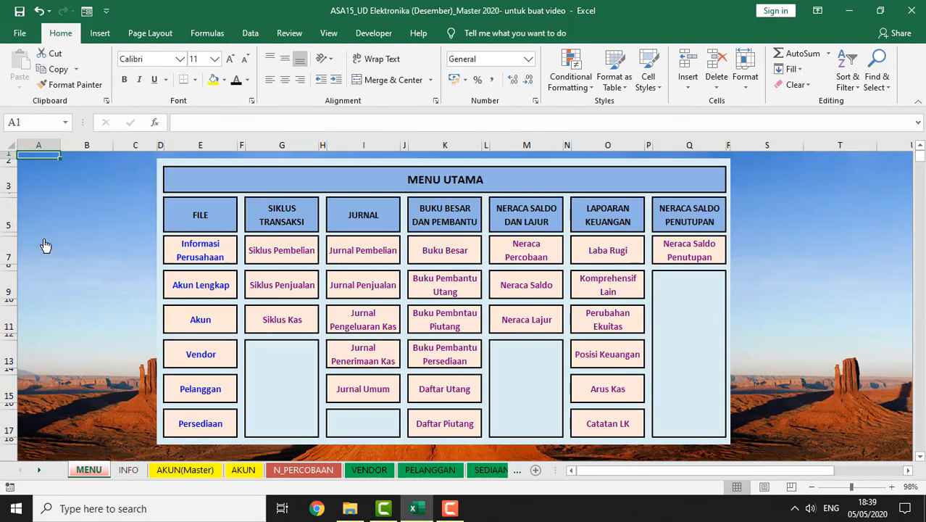
left_click(685, 265)
left_click(47, 243)
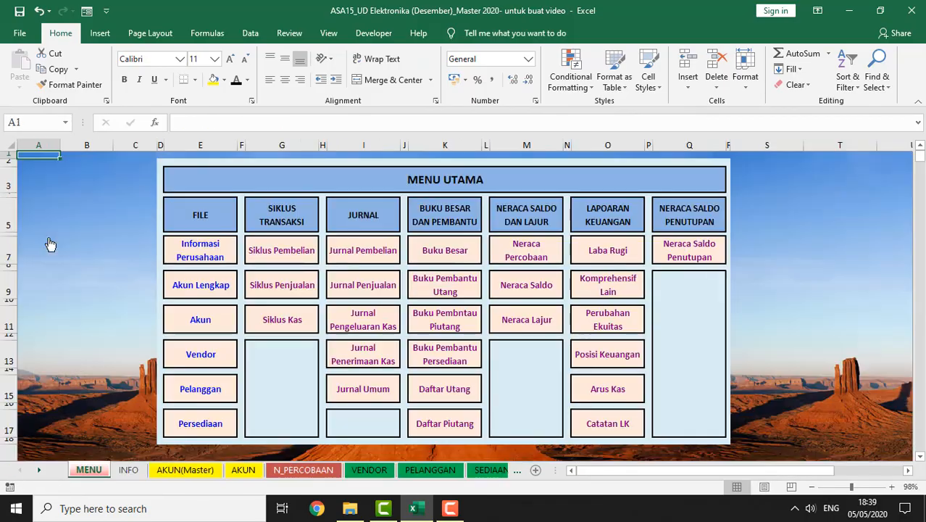